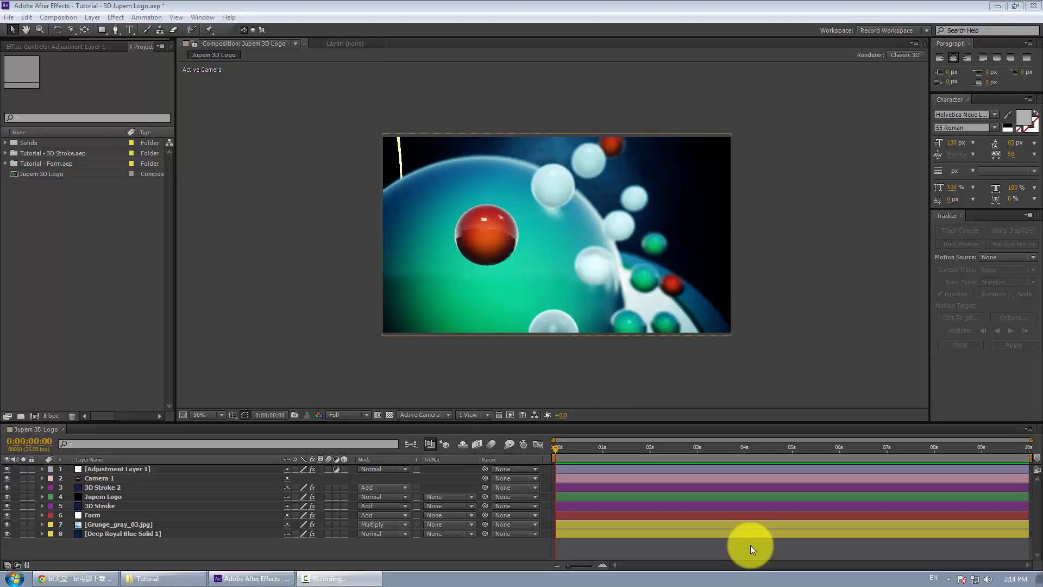
Play a preview of the Jupem 3D Logo composition and stop it.
{"action": "left_click", "coordinate": [731, 543]}
{"action": "key", "text": "space"}
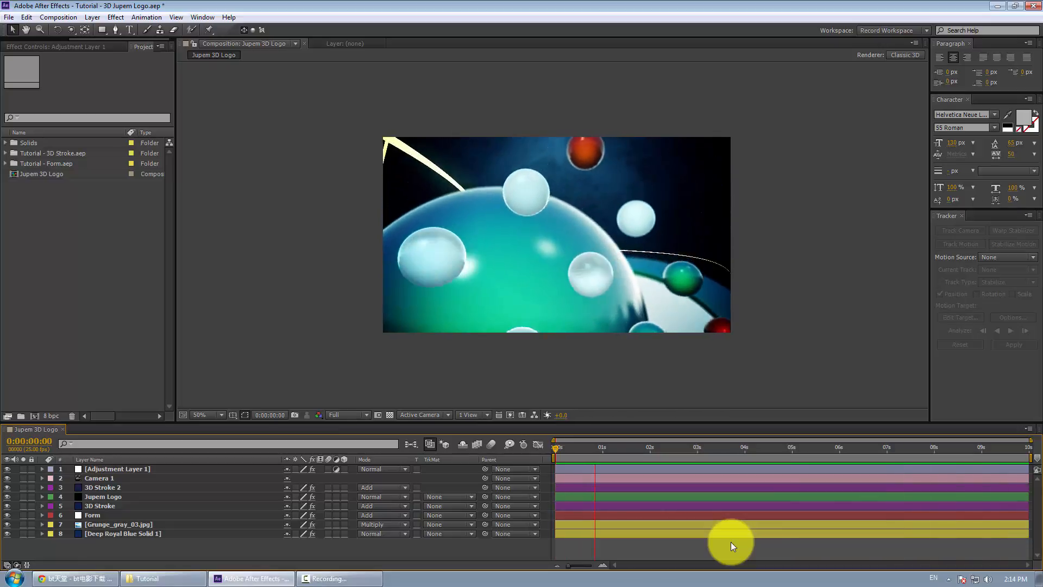
{"action": "key", "text": "space"}
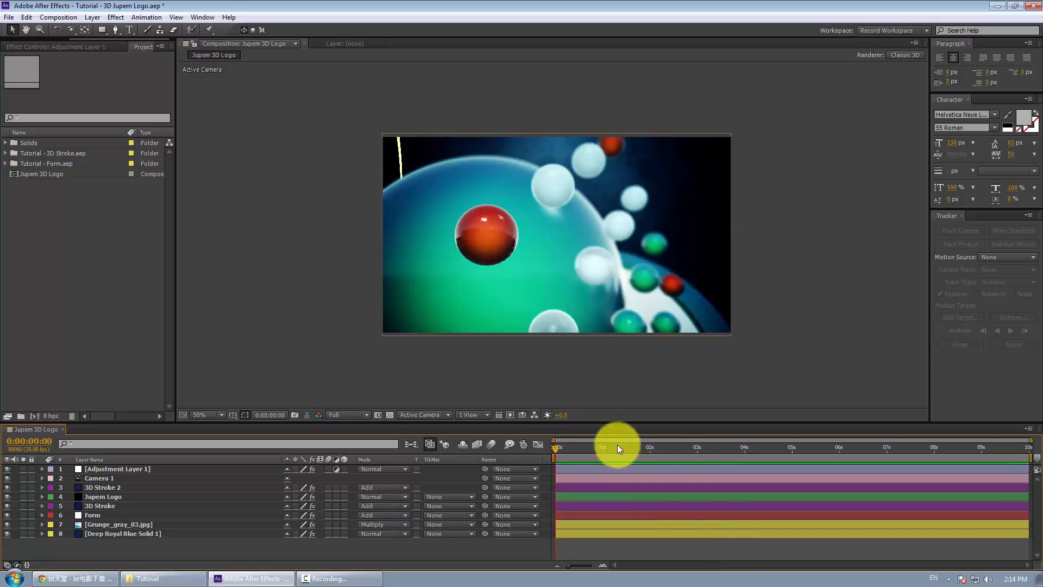
Enlarge the timeline area slightly and create a new composition named 3D Jupem Logo.
{"action": "left_click_drag", "start_coordinate": [631, 429], "coordinate": [642, 409]}
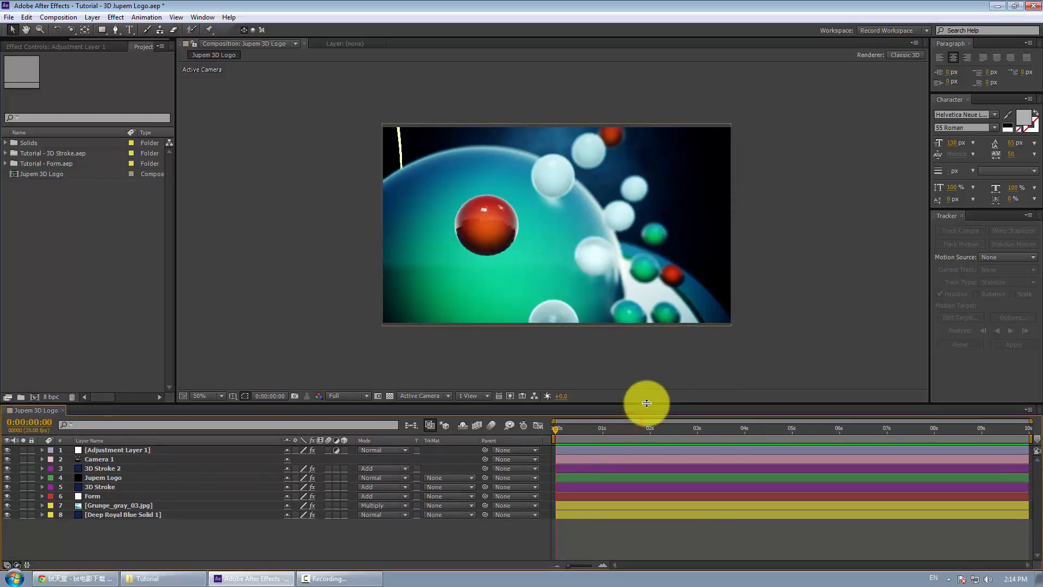
{"action": "right_click", "coordinate": [61, 240]}
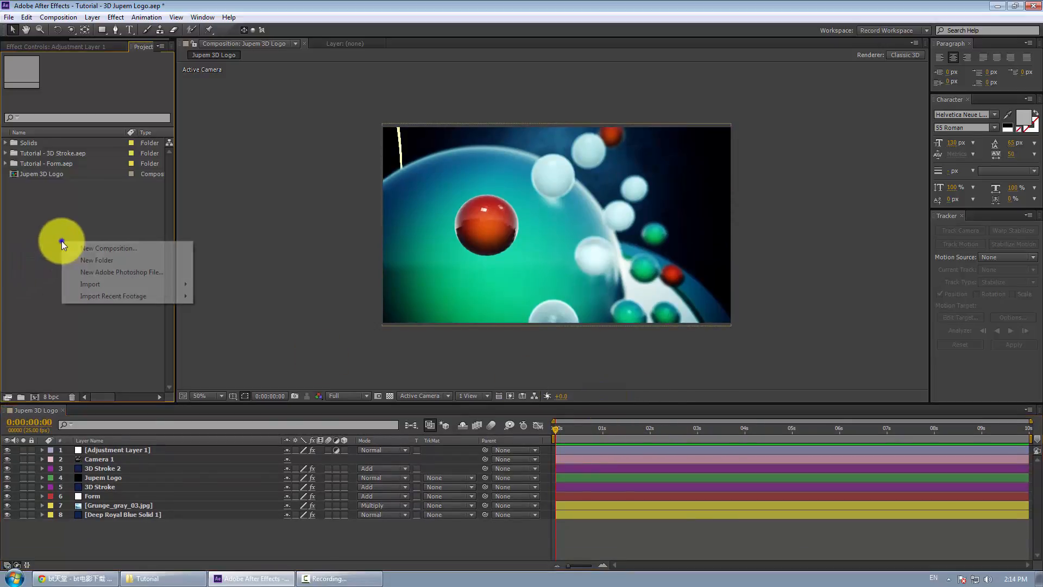
{"action": "left_click", "coordinate": [123, 249]}
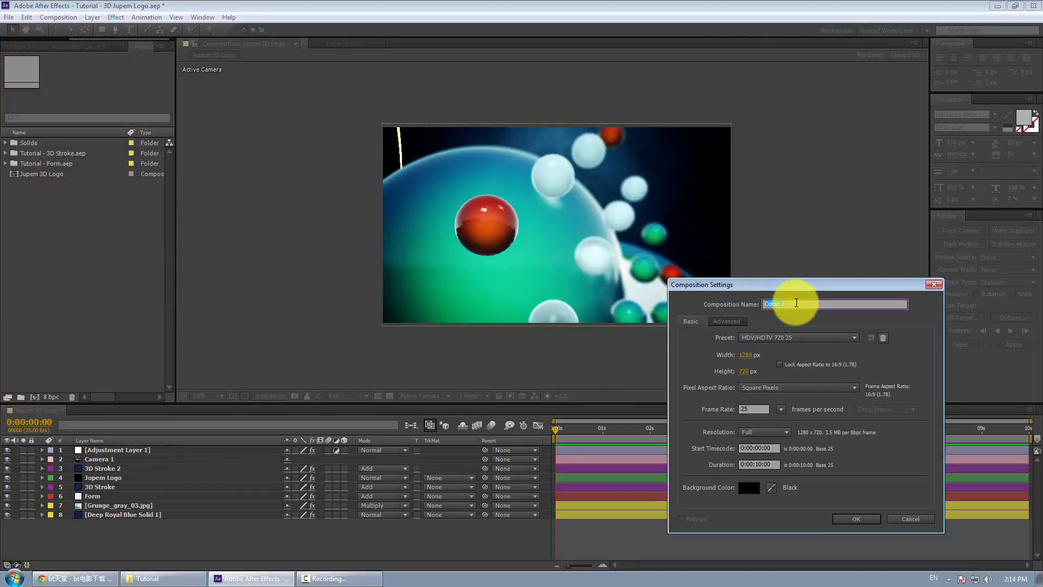
{"action": "type", "text": "3D Jupem Logo"}
{"action": "key", "text": "Return"}
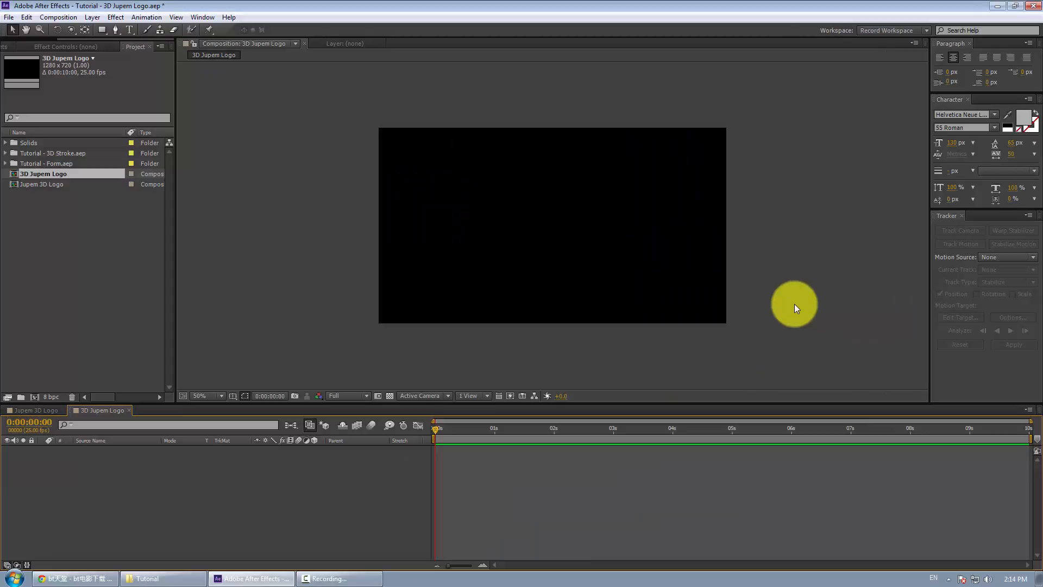
Delete Black Solid 1 from the project's Solids folder.
{"action": "left_click", "coordinate": [50, 206]}
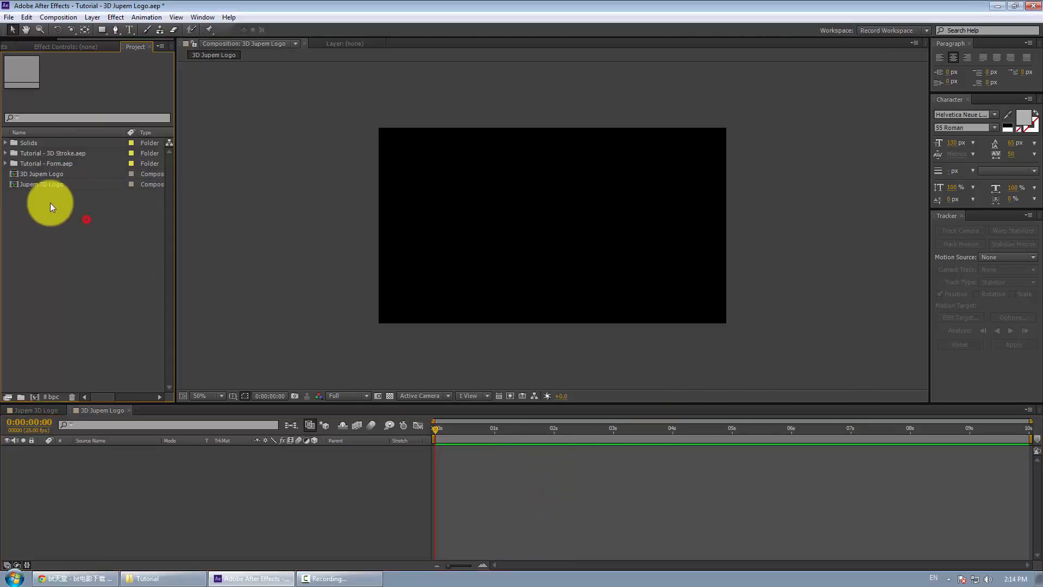
{"action": "left_click", "coordinate": [6, 143]}
{"action": "left_click", "coordinate": [44, 152]}
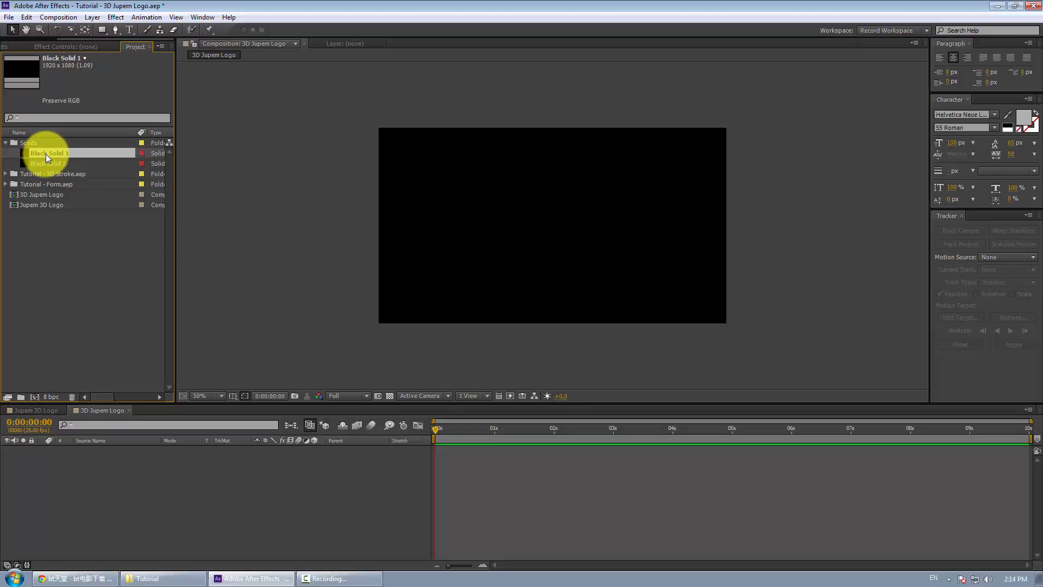
{"action": "key", "text": "Delete"}
Add Black Solid 2 from the Solids folder as a layer in the 3D Jupem Logo composition.
{"action": "left_click", "coordinate": [44, 152]}
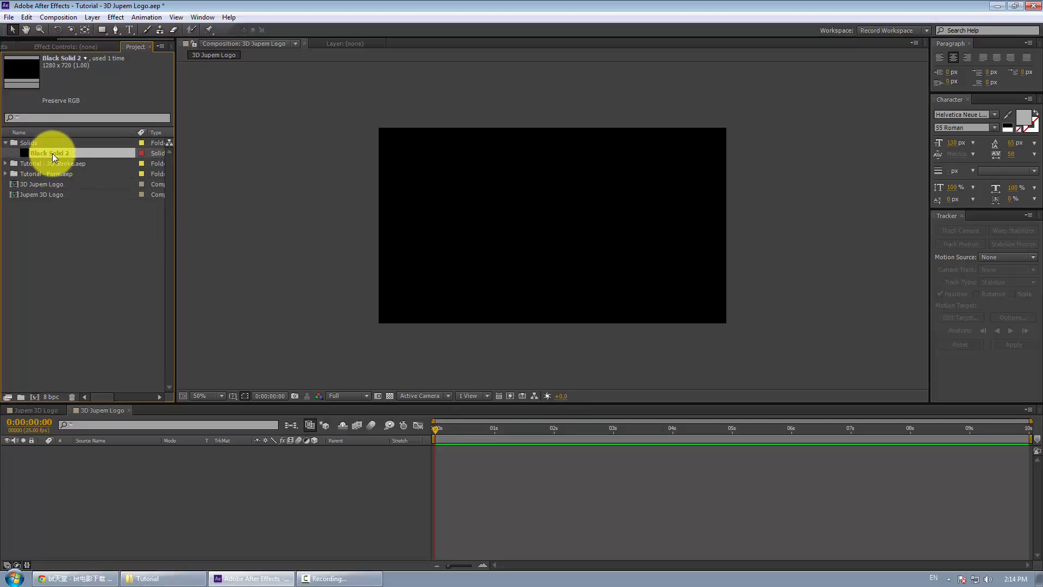
{"action": "left_click_drag", "start_coordinate": [52, 154], "coordinate": [214, 483]}
{"action": "left_click", "coordinate": [514, 494]}
{"action": "left_click", "coordinate": [473, 450]}
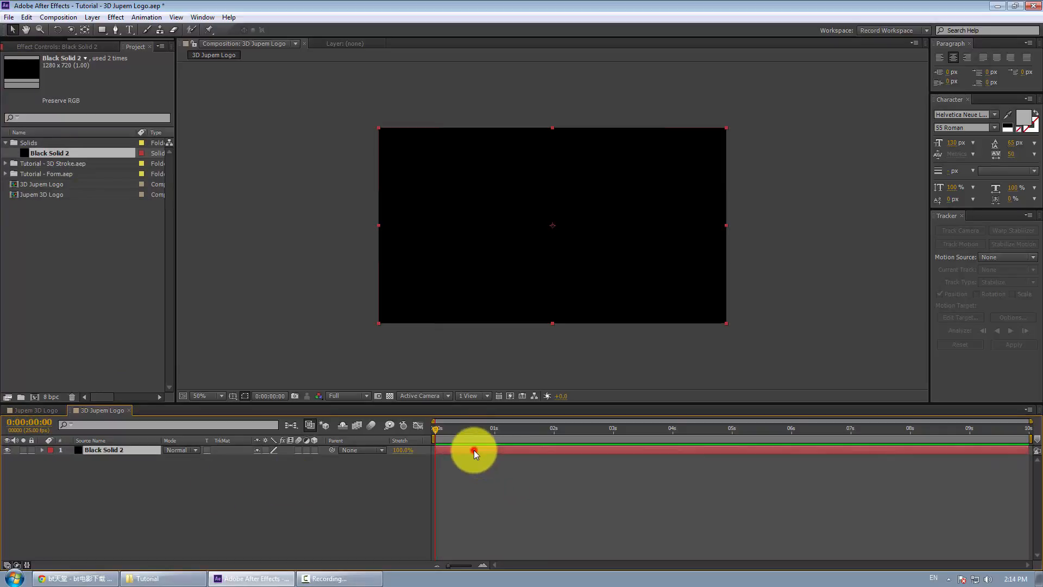
Apply the Video Copilot Element effect to the Black Solid 2 layer.
{"action": "right_click", "coordinate": [502, 451]}
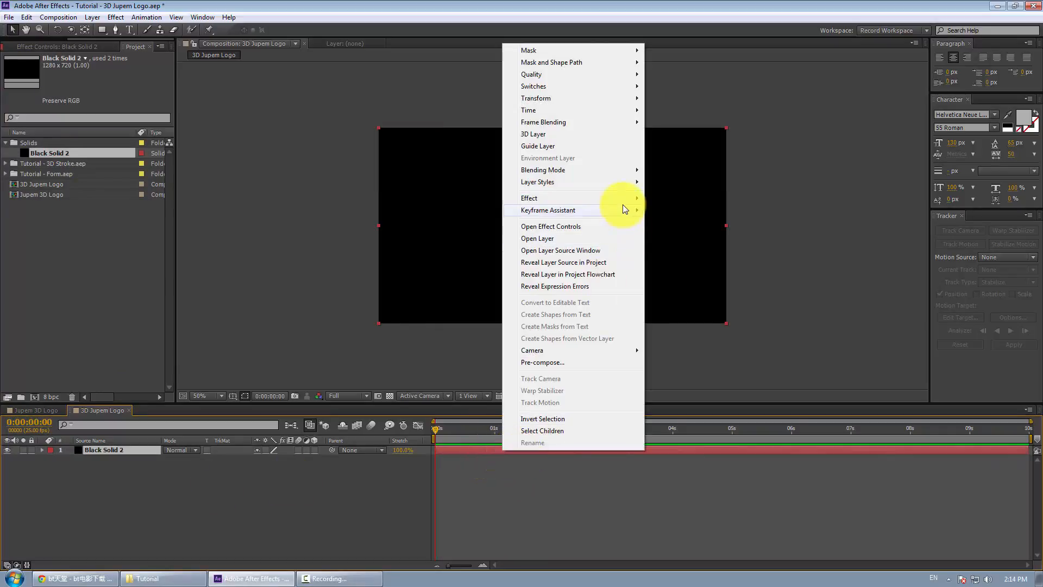
{"action": "mouse_move", "coordinate": [623, 198]}
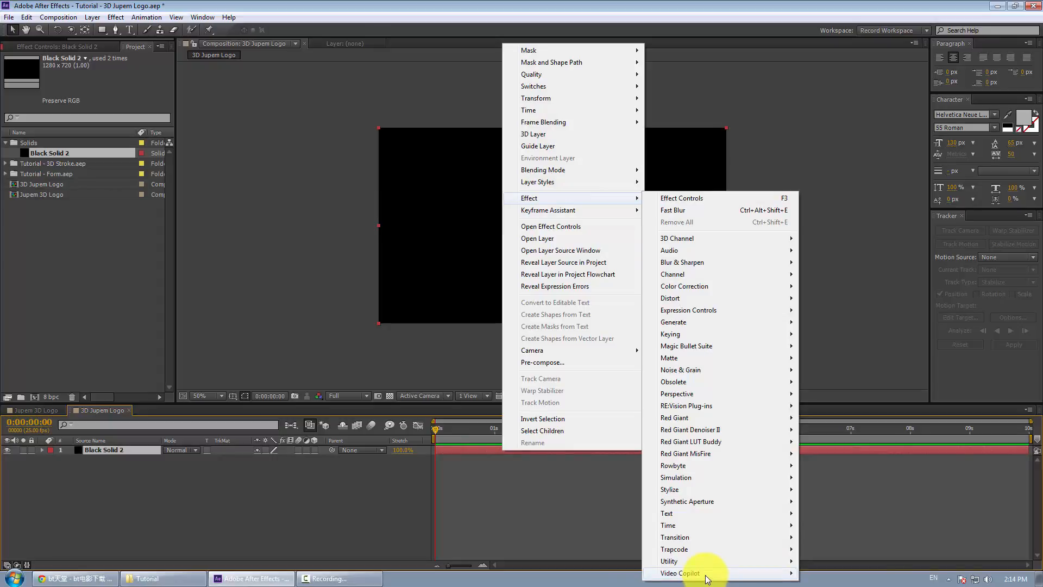
{"action": "mouse_move", "coordinate": [723, 572]}
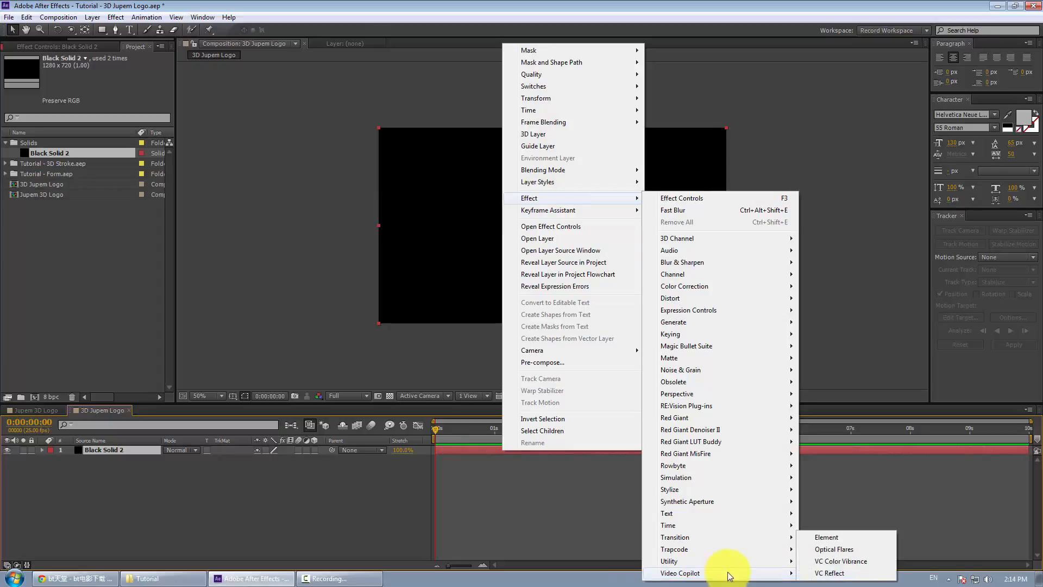
{"action": "left_click", "coordinate": [833, 537]}
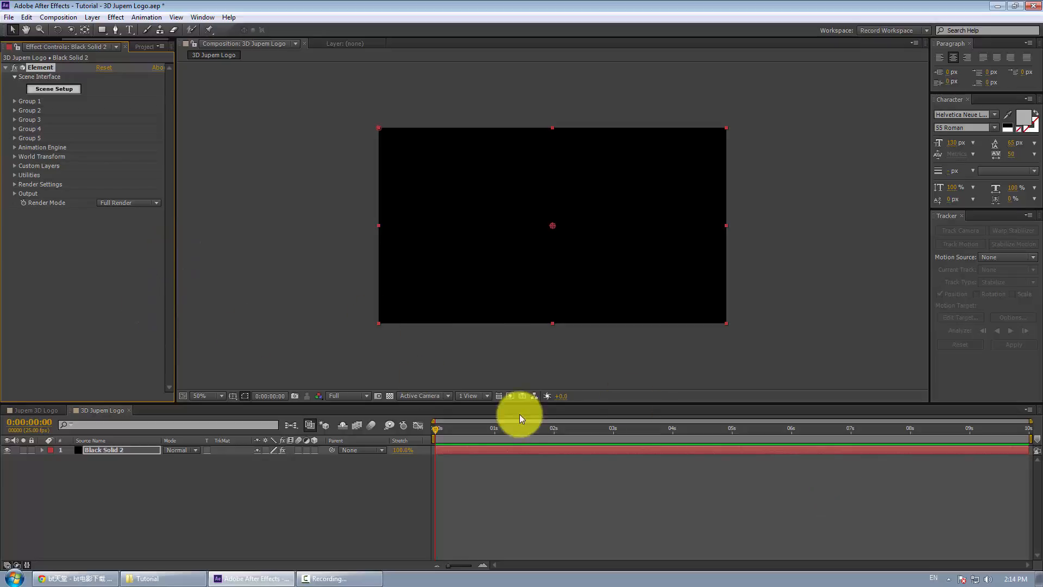
{"action": "left_click", "coordinate": [527, 483]}
{"action": "left_click", "coordinate": [517, 447]}
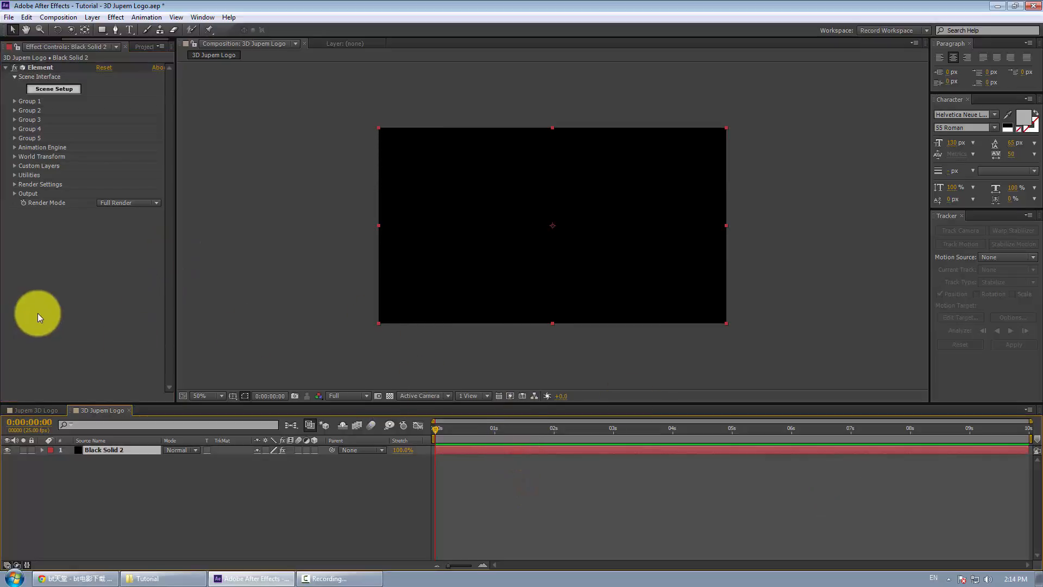
{"action": "left_click", "coordinate": [60, 287]}
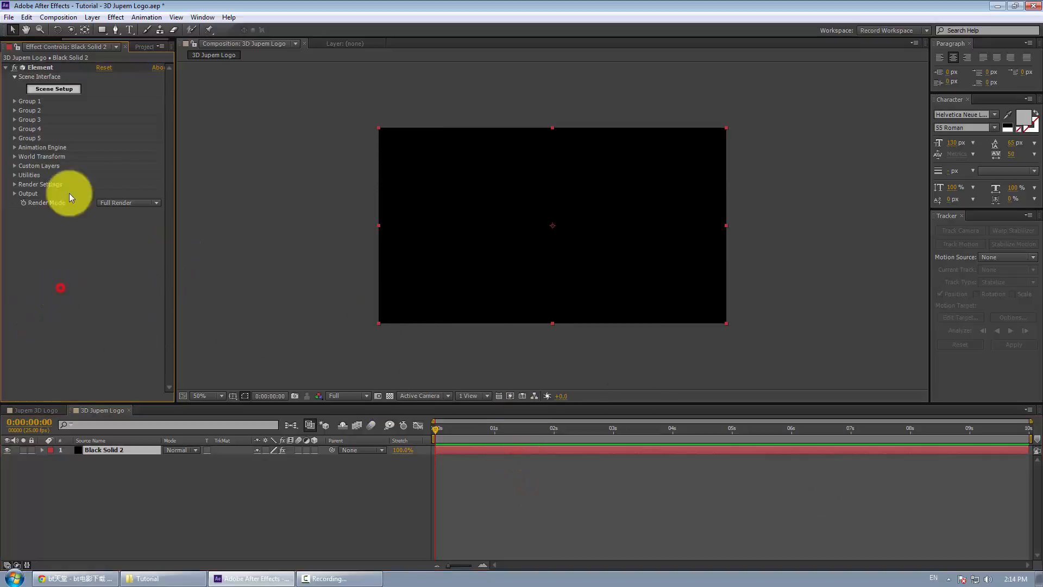
Open Element's Scene Setup and import Jupem Logo_01.obj from the Object folder inside 07 - Jupem Logo_Ae.
{"action": "left_click", "coordinate": [62, 89]}
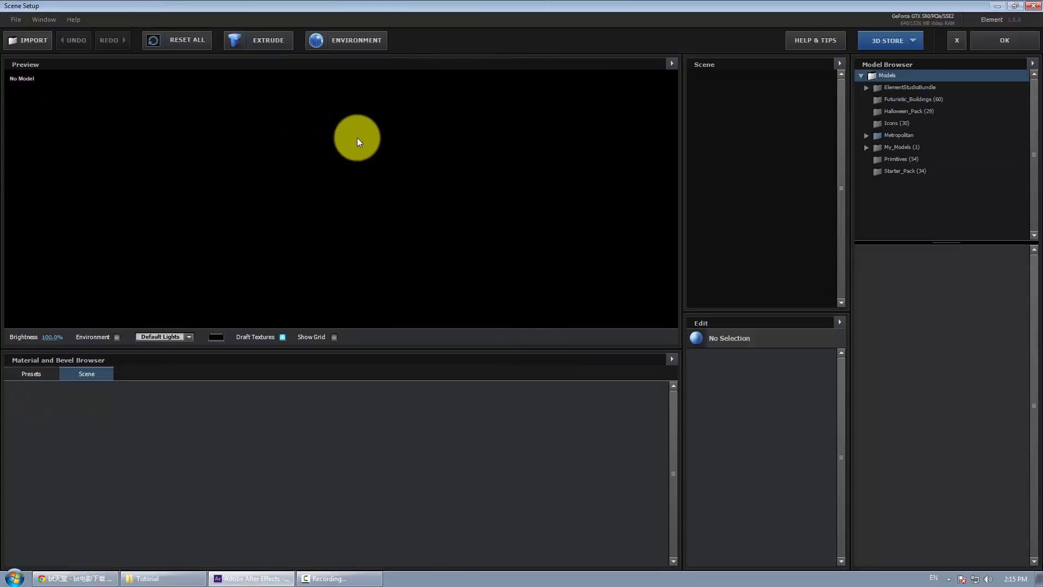
{"action": "left_click", "coordinate": [34, 41]}
{"action": "left_click_drag", "start_coordinate": [494, 160], "coordinate": [636, 176]}
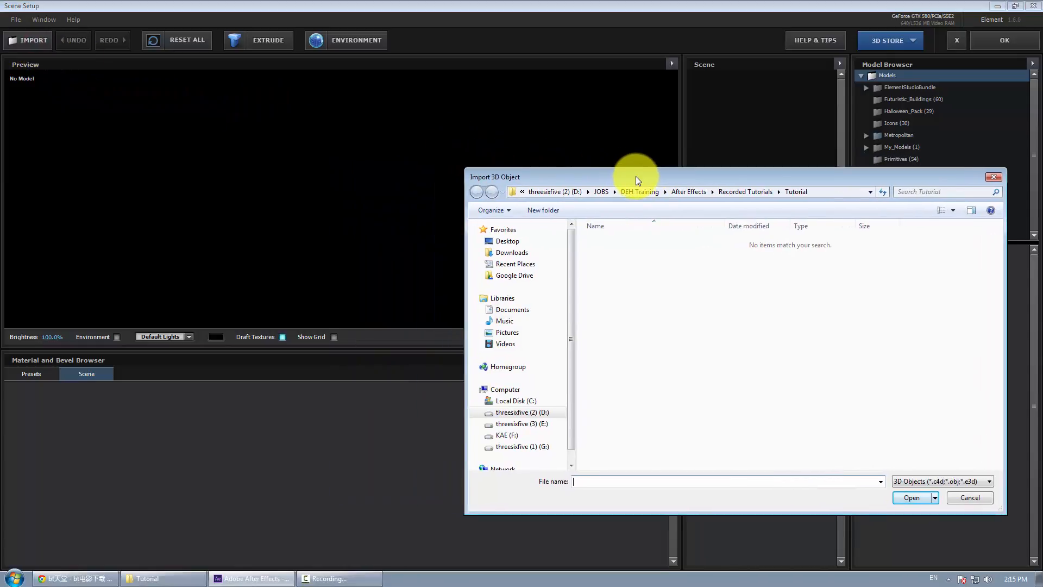
{"action": "left_click", "coordinate": [693, 194]}
{"action": "double_click", "coordinate": [602, 241]}
{"action": "left_click", "coordinate": [607, 241]}
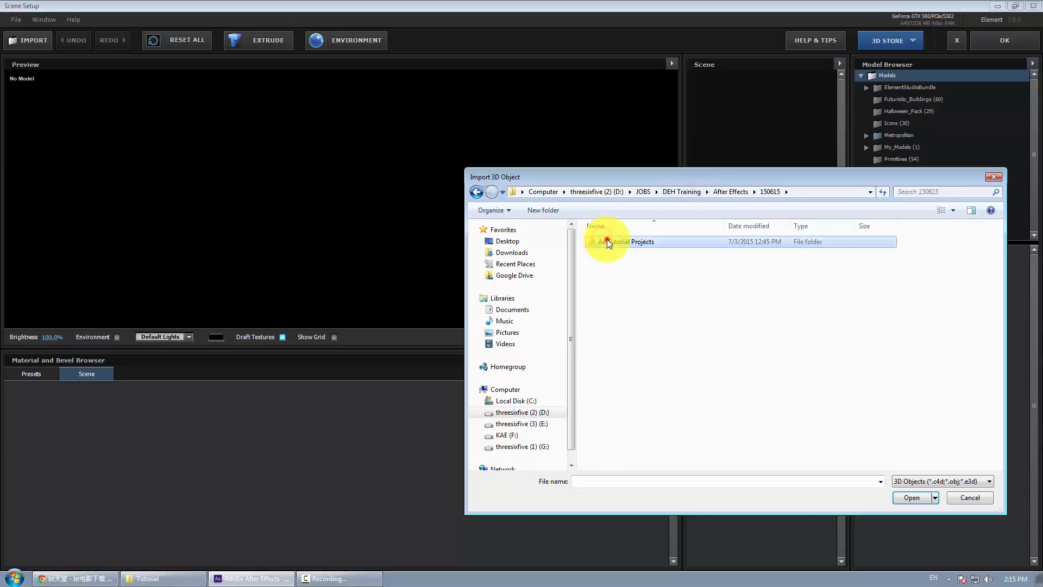
{"action": "double_click", "coordinate": [608, 241]}
{"action": "double_click", "coordinate": [628, 334]}
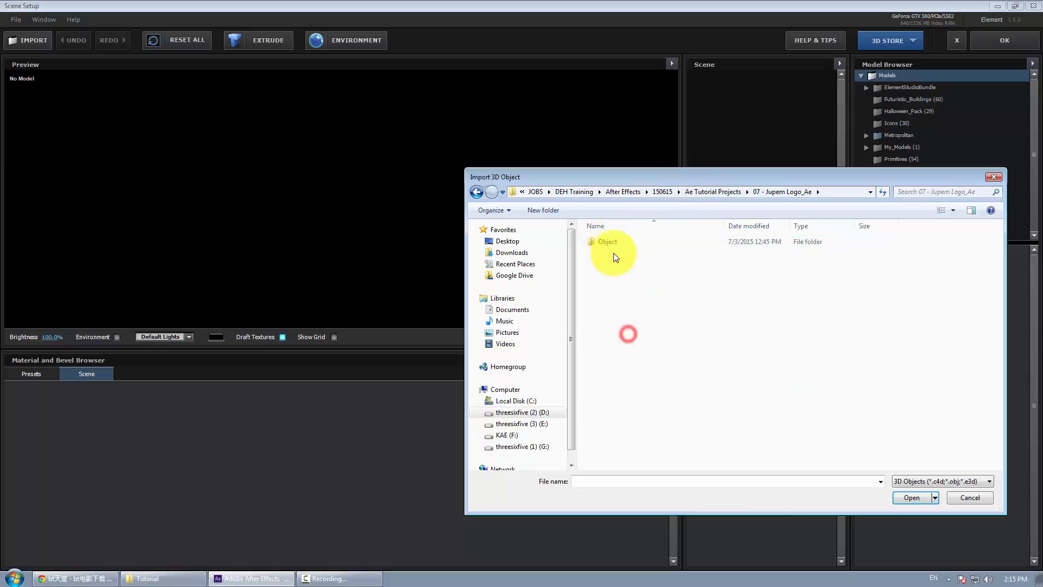
{"action": "double_click", "coordinate": [608, 241]}
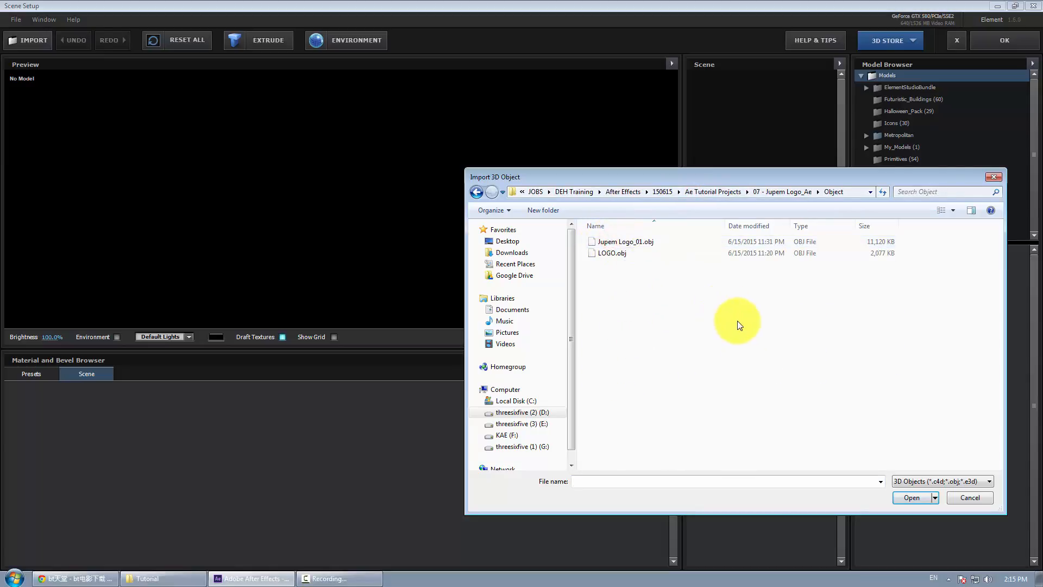
{"action": "double_click", "coordinate": [631, 241]}
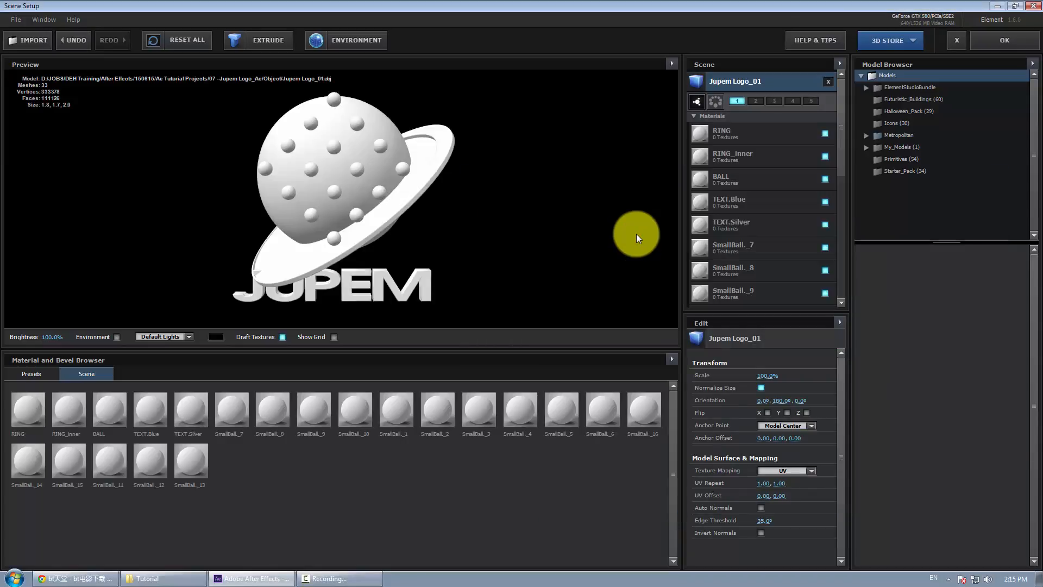
Examine the imported logo model and its separate ring, ball, text and small-ball materials.
{"action": "left_click_drag", "start_coordinate": [565, 240], "coordinate": [465, 222]}
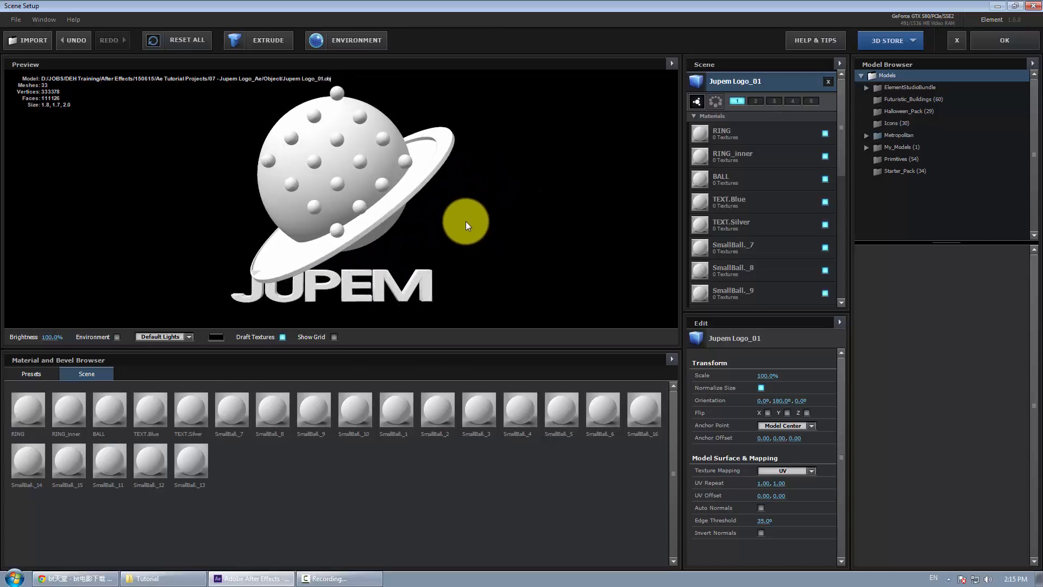
{"action": "left_click", "coordinate": [727, 138]}
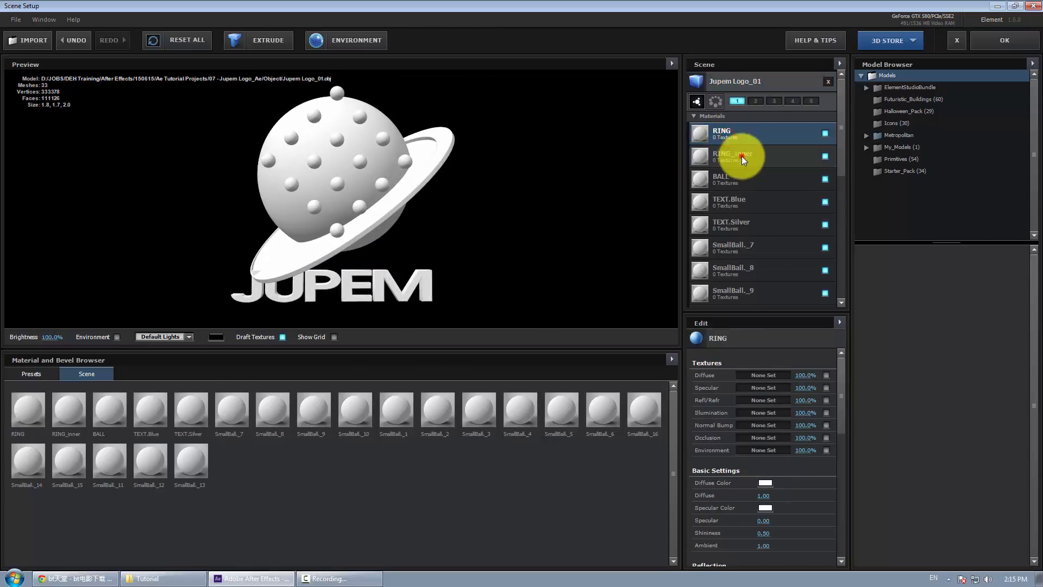
{"action": "left_click", "coordinate": [741, 155]}
{"action": "left_click", "coordinate": [739, 179]}
{"action": "left_click", "coordinate": [743, 203]}
{"action": "scroll", "coordinate": [770, 213], "scroll_direction": "down", "scroll_amount": 5}
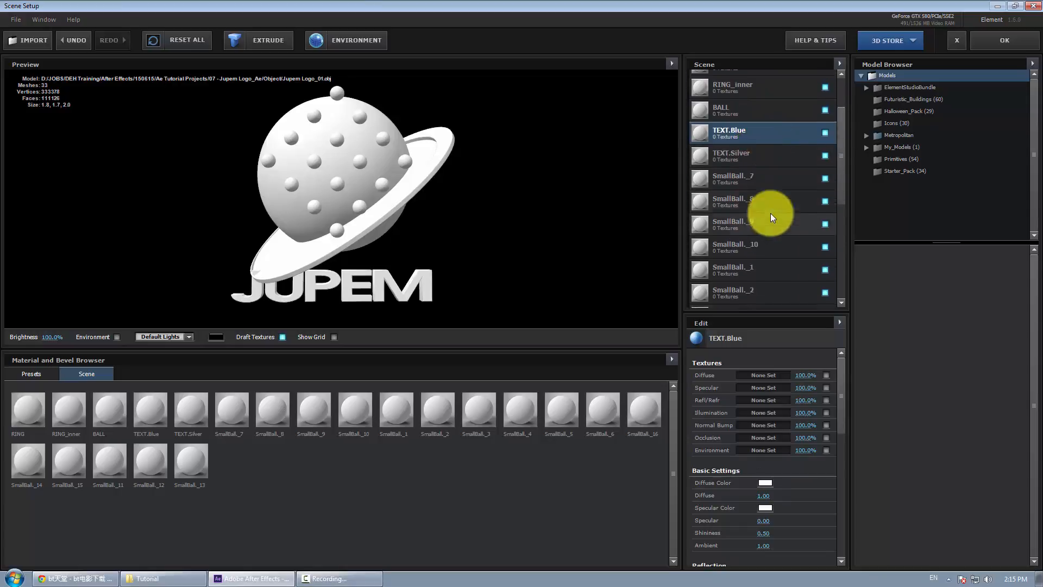
{"action": "left_click", "coordinate": [738, 289]}
{"action": "left_click", "coordinate": [732, 267]}
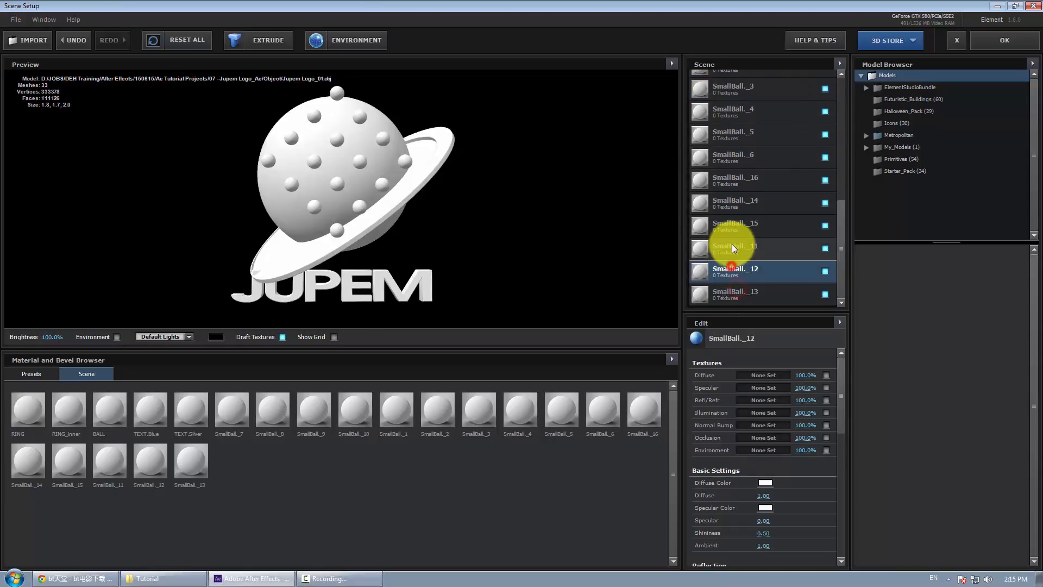
{"action": "left_click", "coordinate": [732, 244]}
{"action": "left_click", "coordinate": [734, 223]}
{"action": "left_click", "coordinate": [735, 200]}
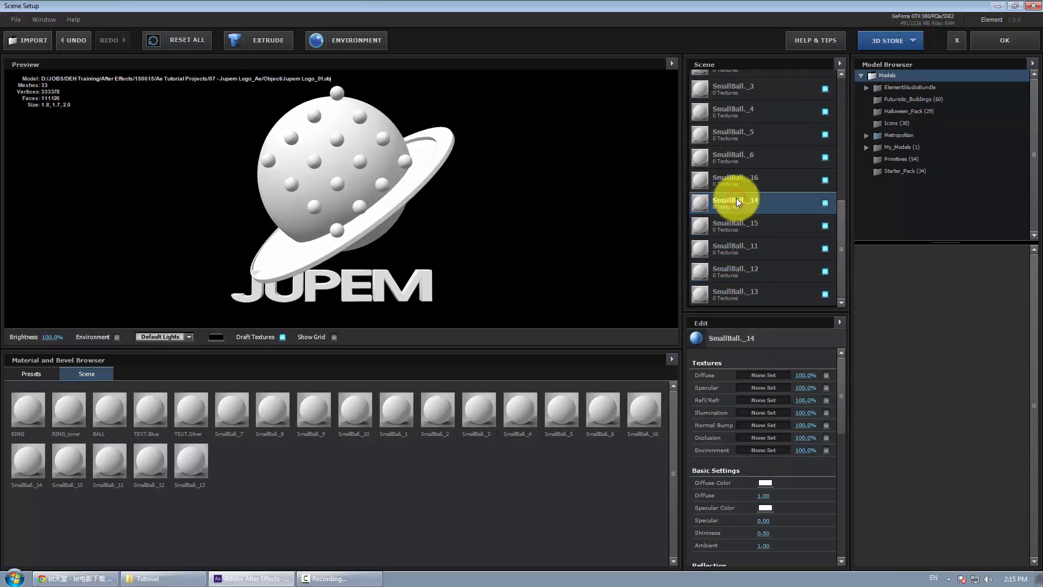
{"action": "left_click", "coordinate": [735, 185]}
Assign the Two_Color_Red preset material to SmallBall._13 and the Two_Color preset to SmallBall._12.
{"action": "left_click", "coordinate": [30, 373]}
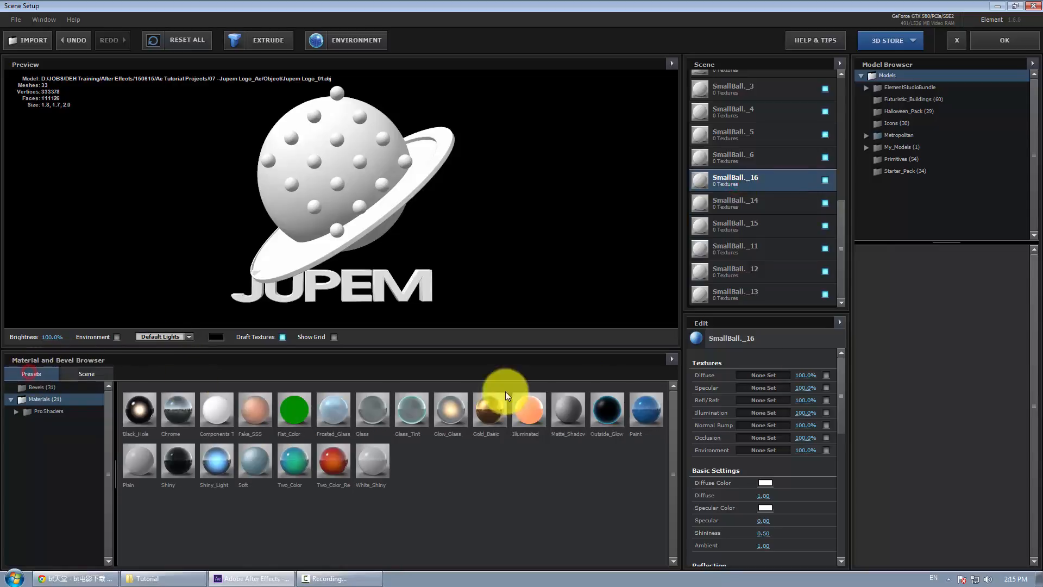
{"action": "left_click", "coordinate": [740, 294]}
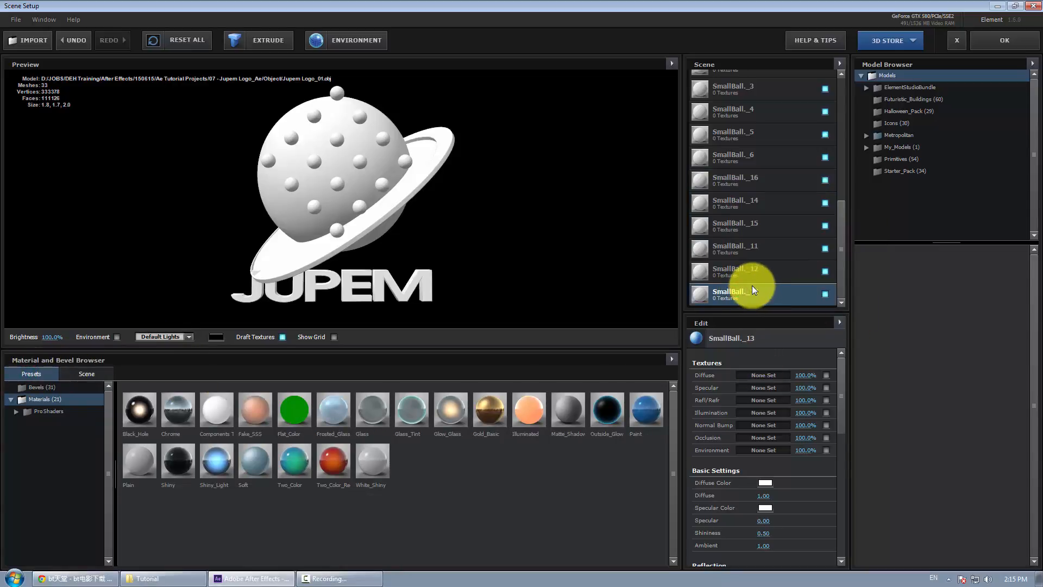
{"action": "left_click_drag", "start_coordinate": [334, 468], "coordinate": [741, 293]}
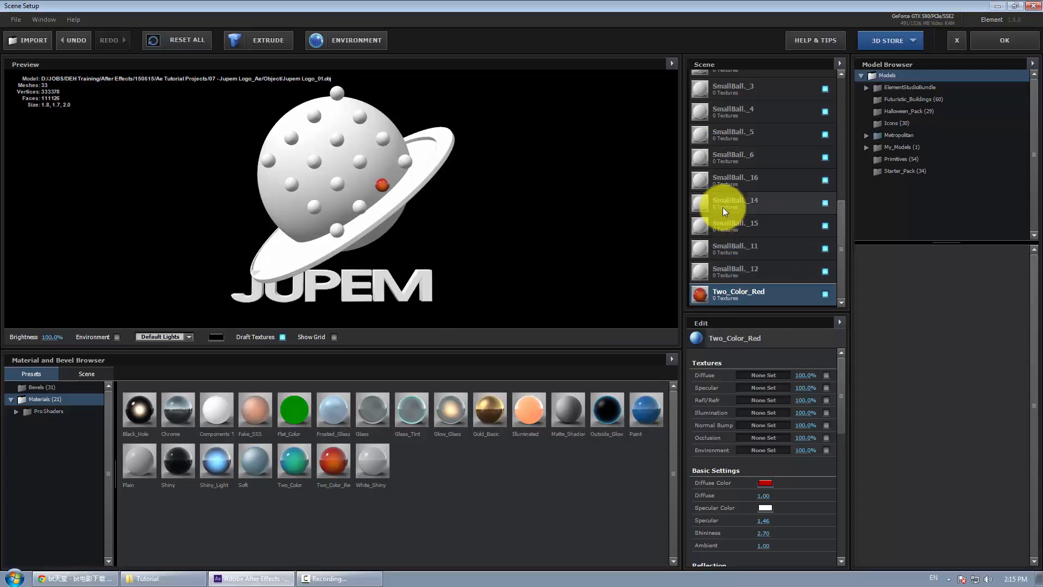
{"action": "left_click_drag", "start_coordinate": [292, 461], "coordinate": [776, 272]}
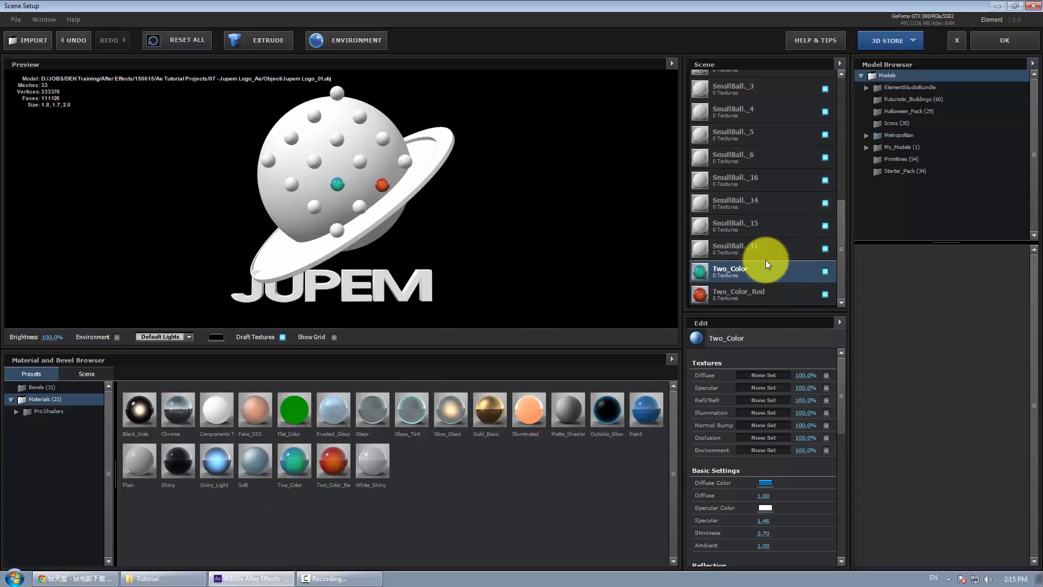
Examine the remaining small-ball materials and the RING material while viewing the logo model from both sides.
{"action": "left_click", "coordinate": [744, 227]}
{"action": "left_click", "coordinate": [737, 185]}
{"action": "left_click", "coordinate": [739, 122]}
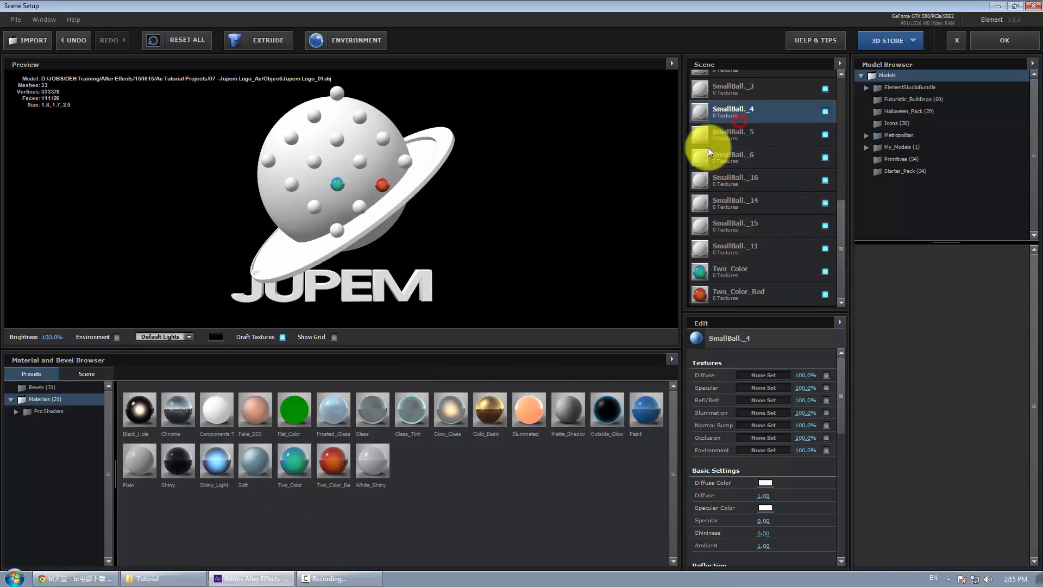
{"action": "left_click_drag", "start_coordinate": [400, 204], "coordinate": [372, 209]}
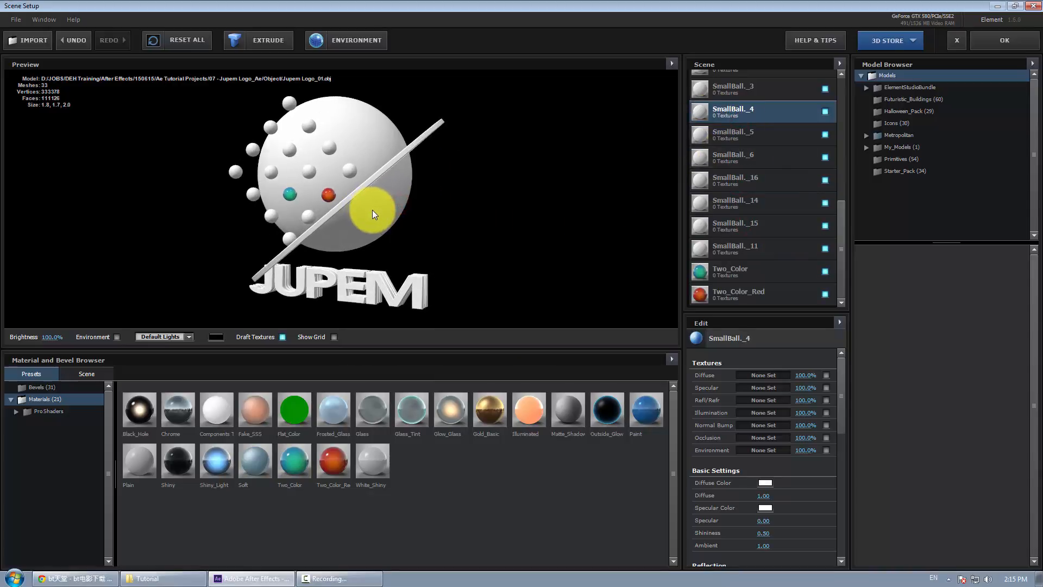
{"action": "scroll", "coordinate": [777, 231], "scroll_direction": "up", "scroll_amount": 10}
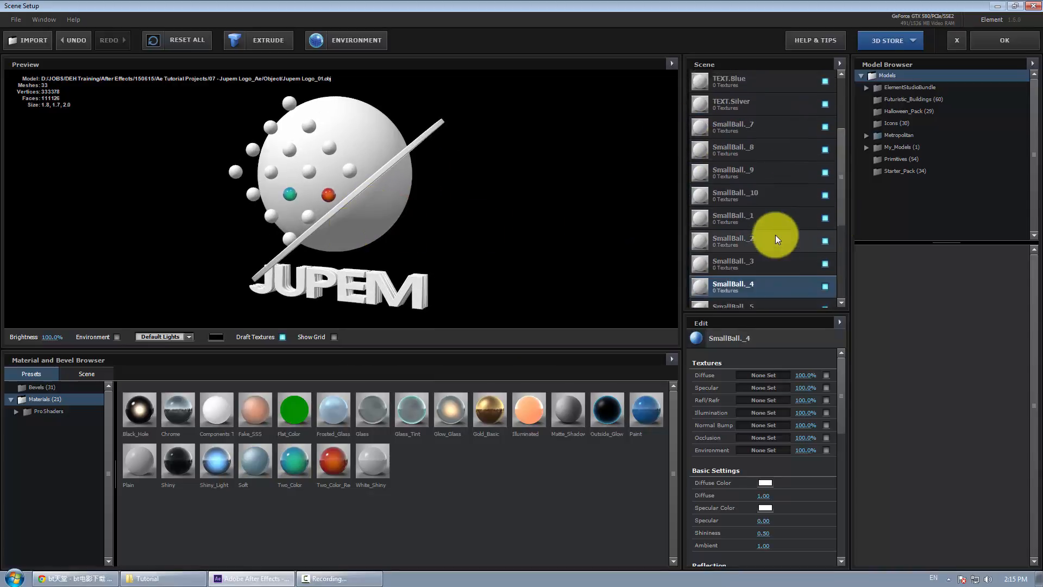
{"action": "left_click", "coordinate": [728, 138]}
{"action": "left_click_drag", "start_coordinate": [390, 216], "coordinate": [462, 224]}
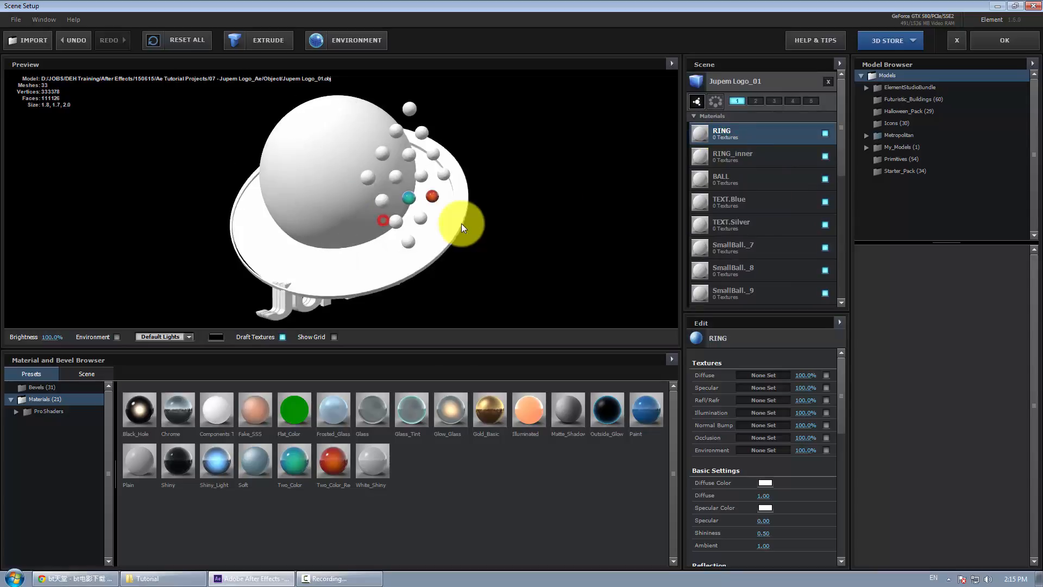
Assign the Two_Color preset material to the RING part and White_Shiny to RING_inner.
{"action": "left_click_drag", "start_coordinate": [289, 465], "coordinate": [762, 138]}
{"action": "left_click_drag", "start_coordinate": [508, 223], "coordinate": [437, 218]}
{"action": "left_click", "coordinate": [788, 157]}
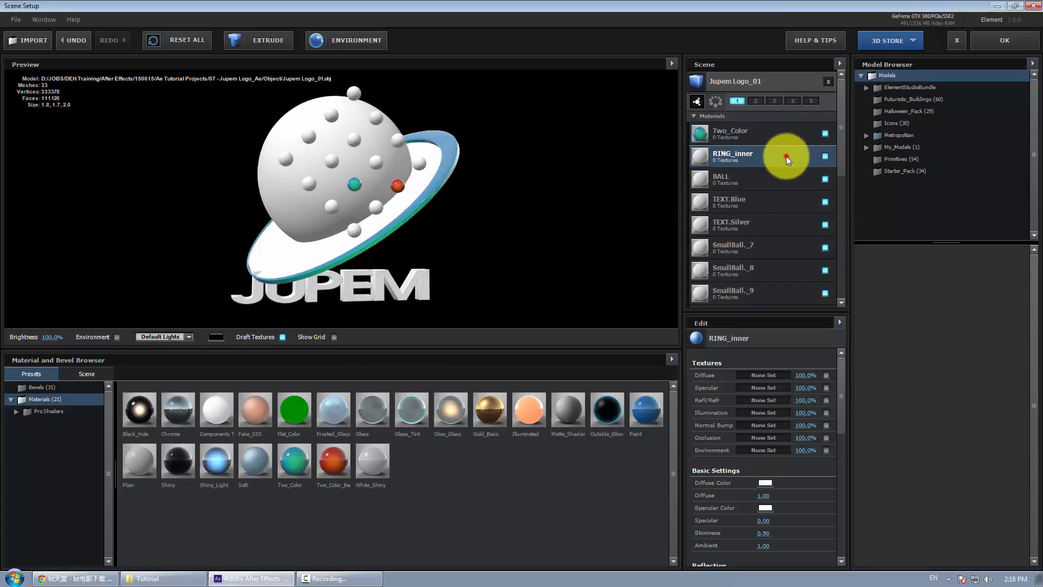
{"action": "left_click_drag", "start_coordinate": [376, 461], "coordinate": [769, 157]}
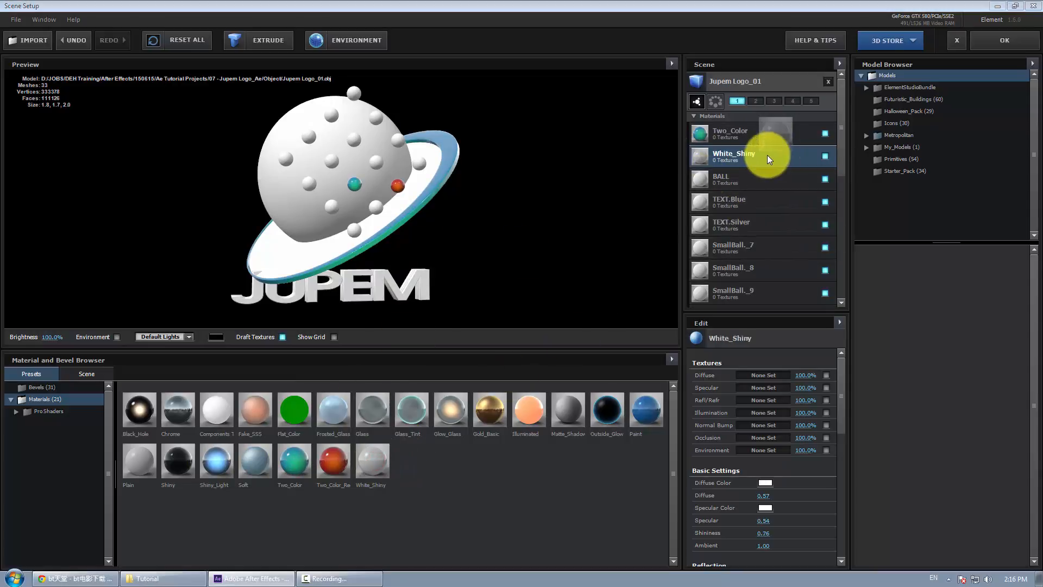
{"action": "left_click_drag", "start_coordinate": [415, 247], "coordinate": [429, 236]}
Assign the Two_Color preset to the BALL part, and close Scene Setup without saving the material changes.
{"action": "left_click", "coordinate": [733, 181]}
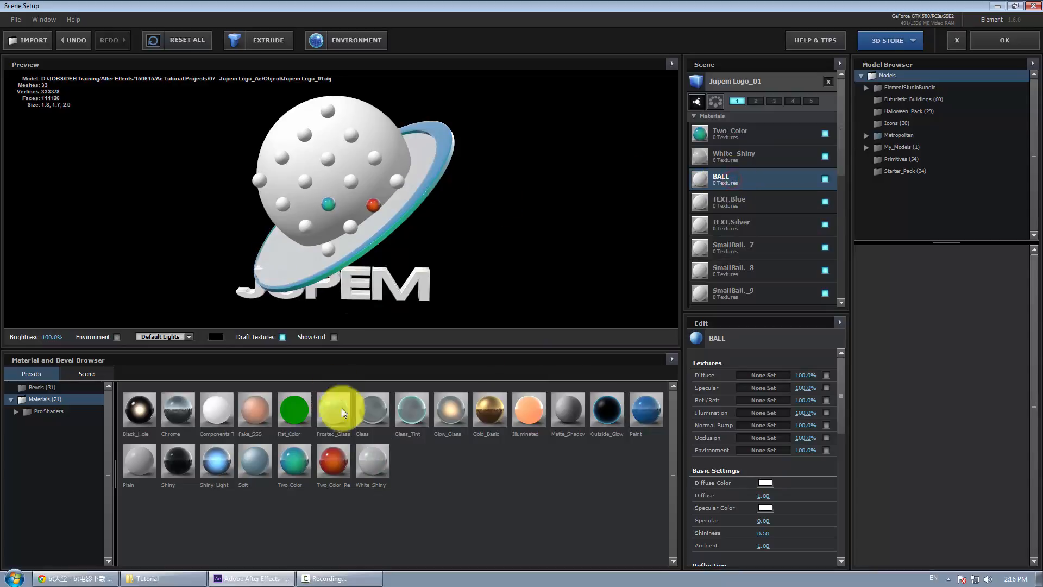
{"action": "left_click_drag", "start_coordinate": [297, 468], "coordinate": [732, 184]}
{"action": "left_click_drag", "start_coordinate": [488, 266], "coordinate": [447, 249]}
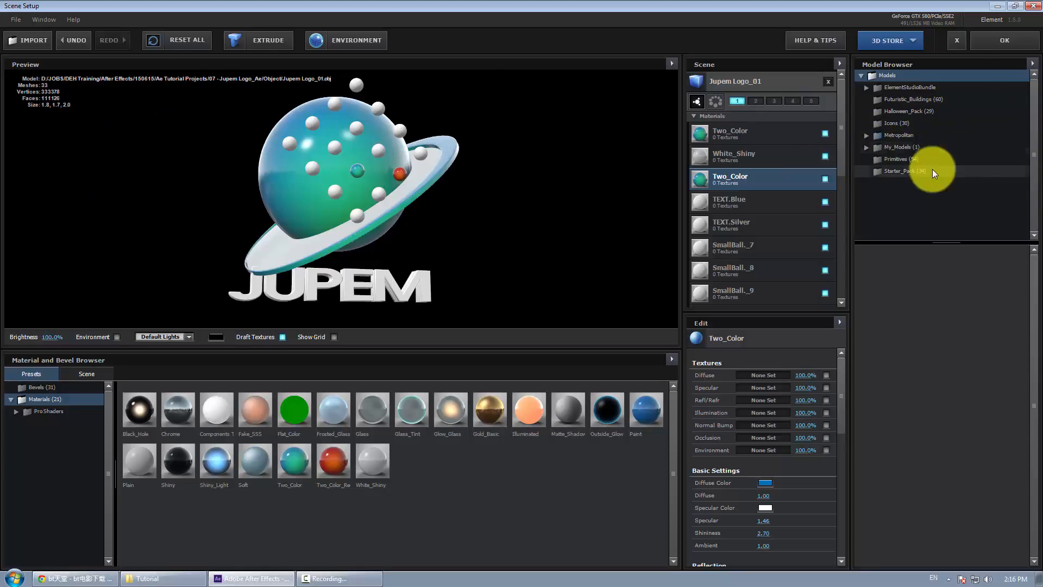
{"action": "left_click", "coordinate": [957, 41]}
{"action": "left_click", "coordinate": [483, 307]}
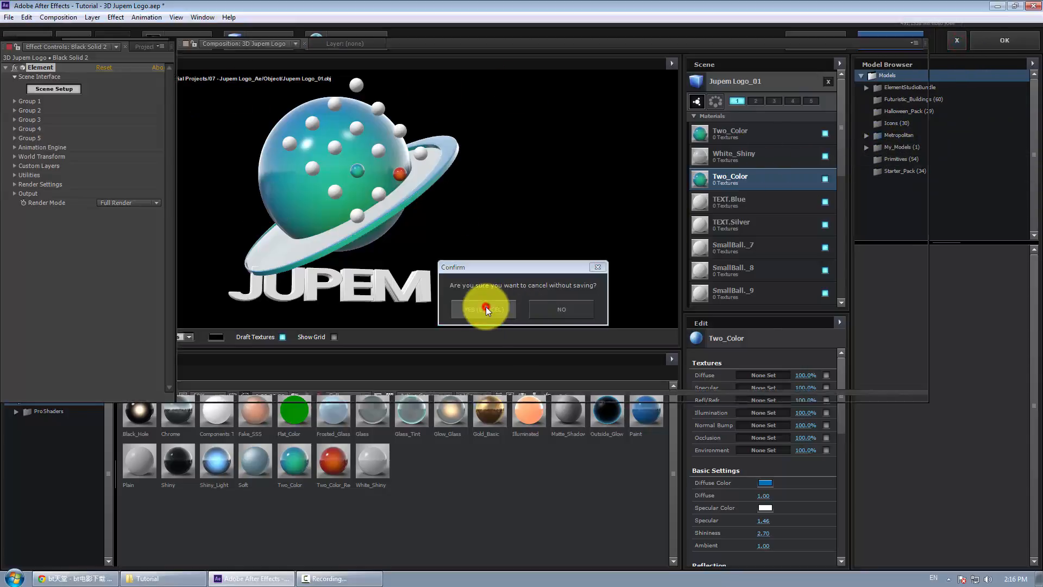
Load the Jupem Logo_01 model from My_Models in Scene Setup, view it from another angle, and exit without saving.
{"action": "left_click", "coordinate": [66, 90]}
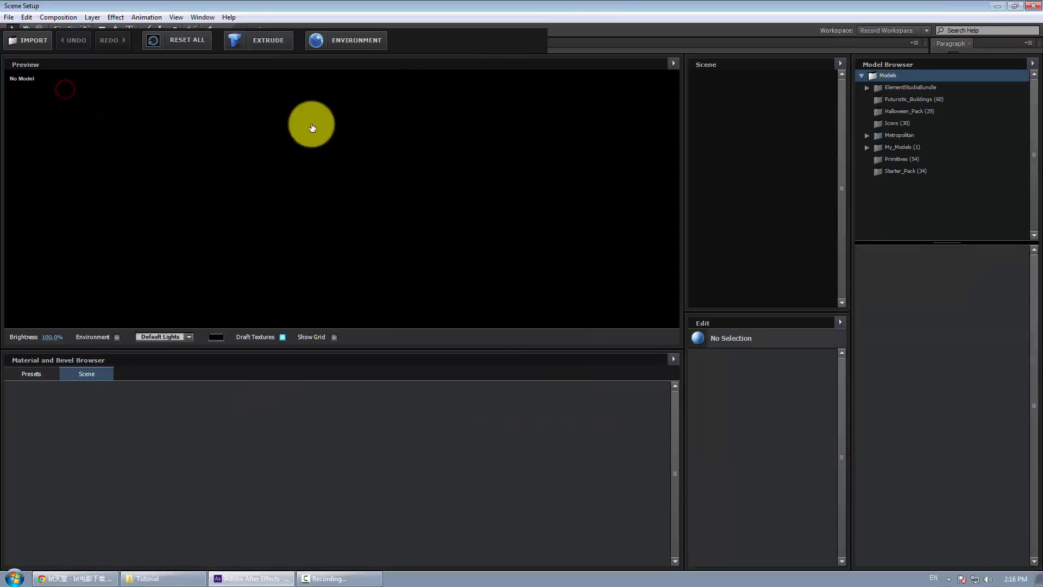
{"action": "left_click", "coordinate": [889, 146]}
{"action": "left_click", "coordinate": [915, 261]}
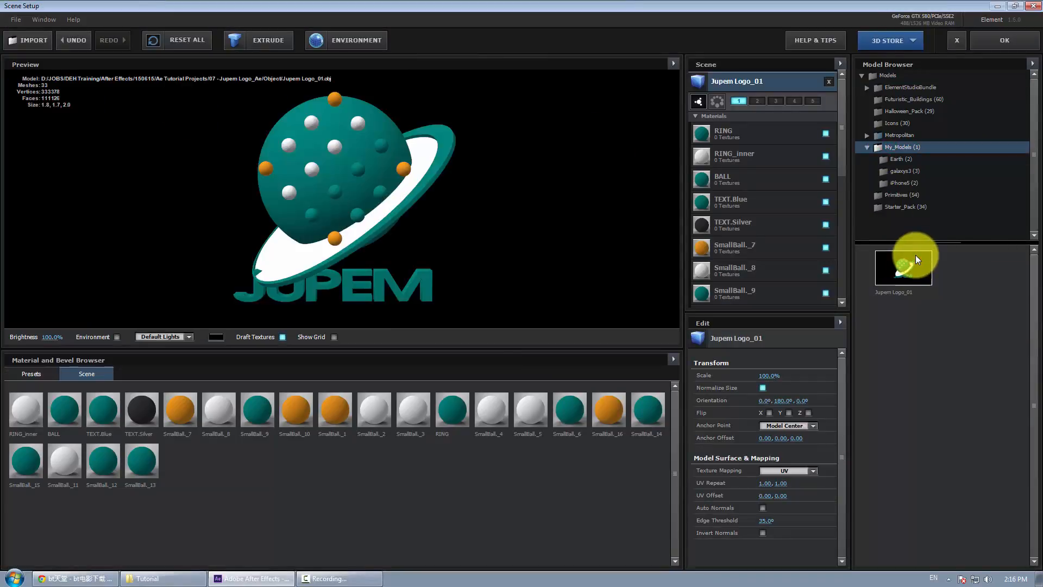
{"action": "left_click_drag", "start_coordinate": [382, 206], "coordinate": [438, 214]}
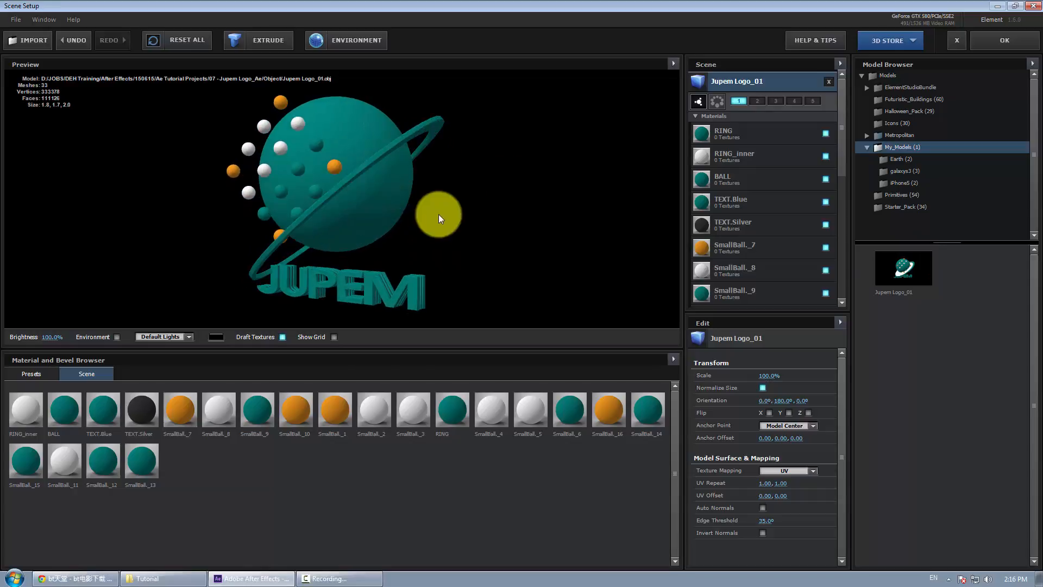
{"action": "left_click", "coordinate": [956, 42]}
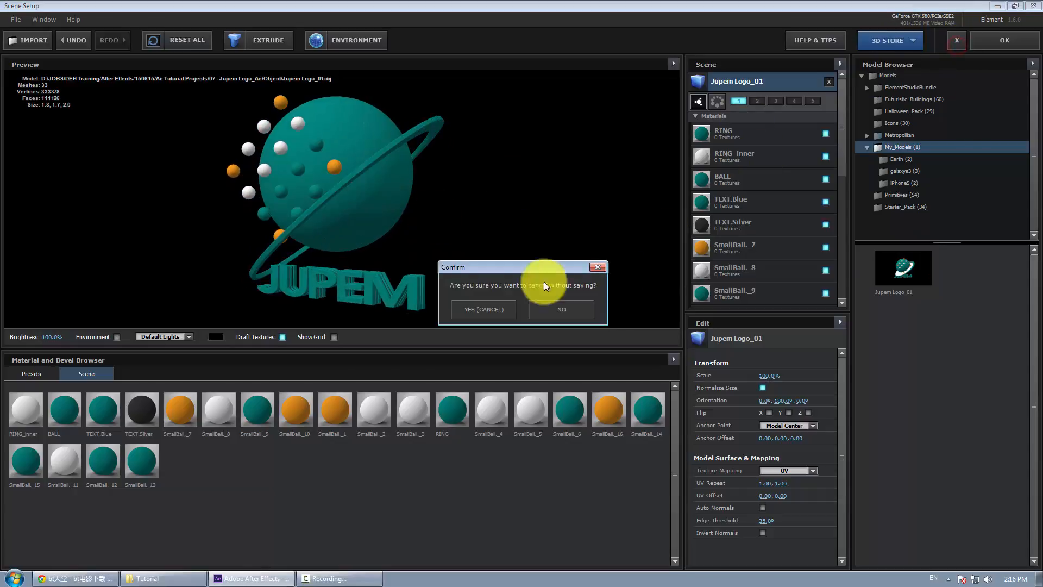
{"action": "left_click", "coordinate": [484, 307]}
{"action": "left_click", "coordinate": [566, 489]}
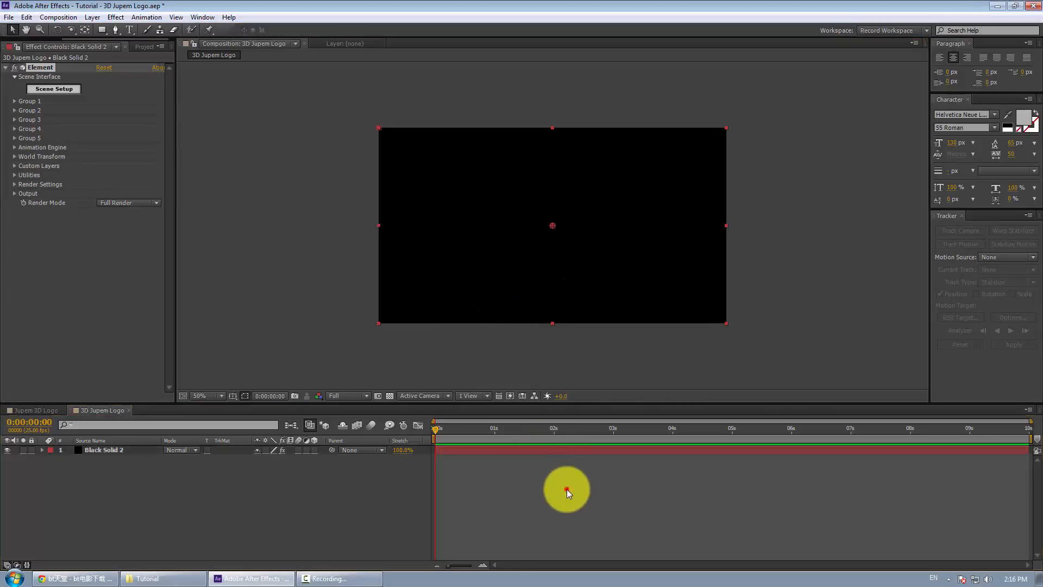
Copy the Element effect from the Jupem Logo layer in the Jupem 3D Logo composition.
{"action": "left_click", "coordinate": [48, 409]}
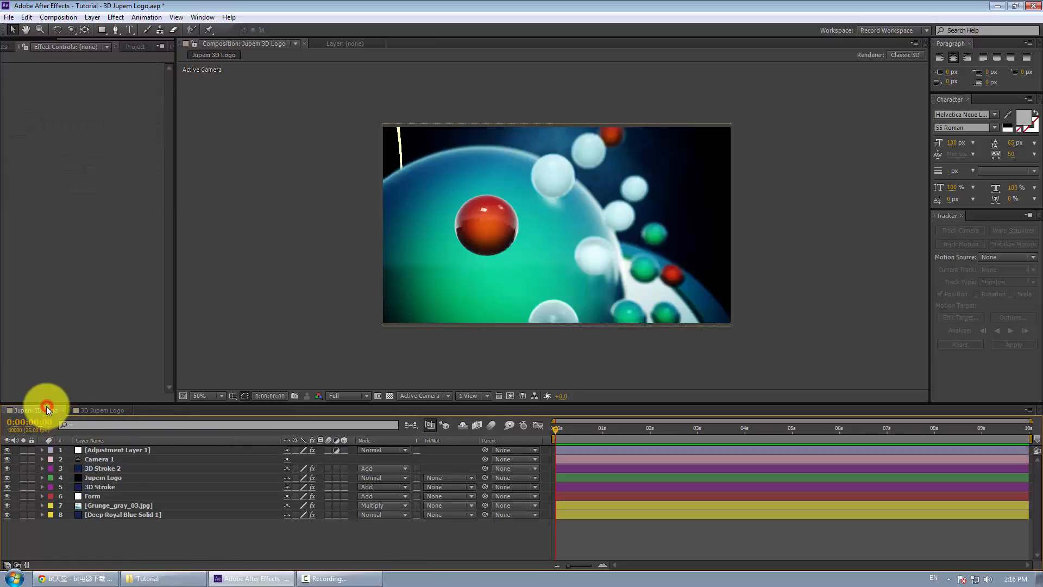
{"action": "left_click", "coordinate": [103, 478]}
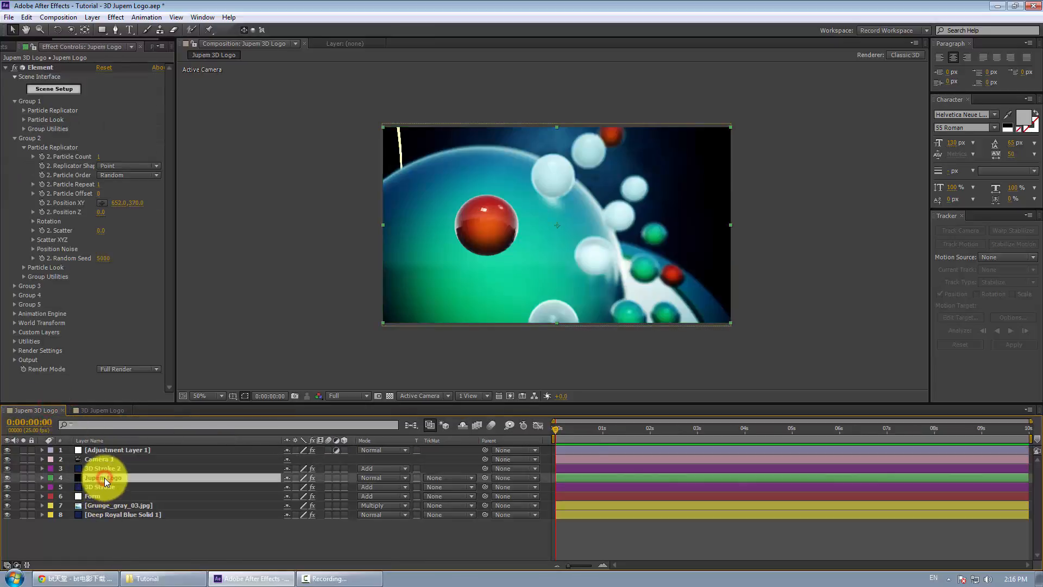
{"action": "left_click", "coordinate": [34, 67]}
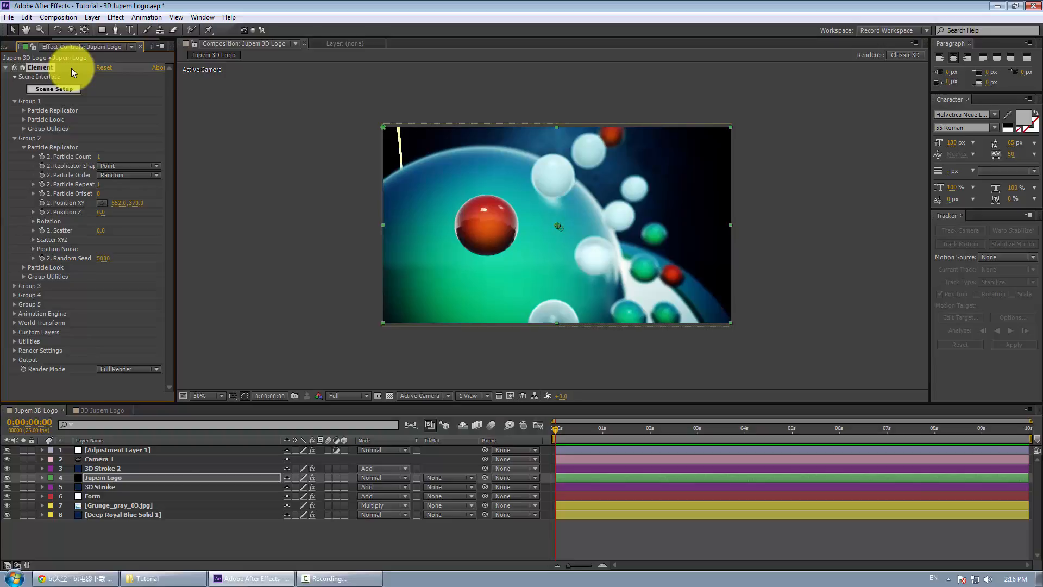
Replace the Element effect on Black Solid 2 in the 3D Jupem Logo composition with the copied one, and collapse its settings.
{"action": "left_click", "coordinate": [97, 408]}
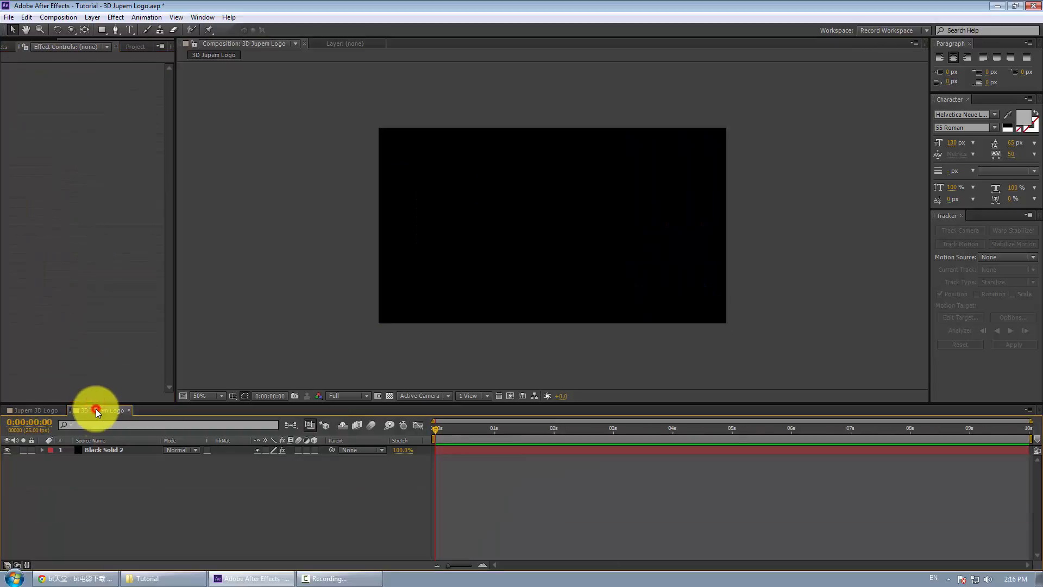
{"action": "left_click", "coordinate": [106, 451]}
{"action": "left_click", "coordinate": [37, 68]}
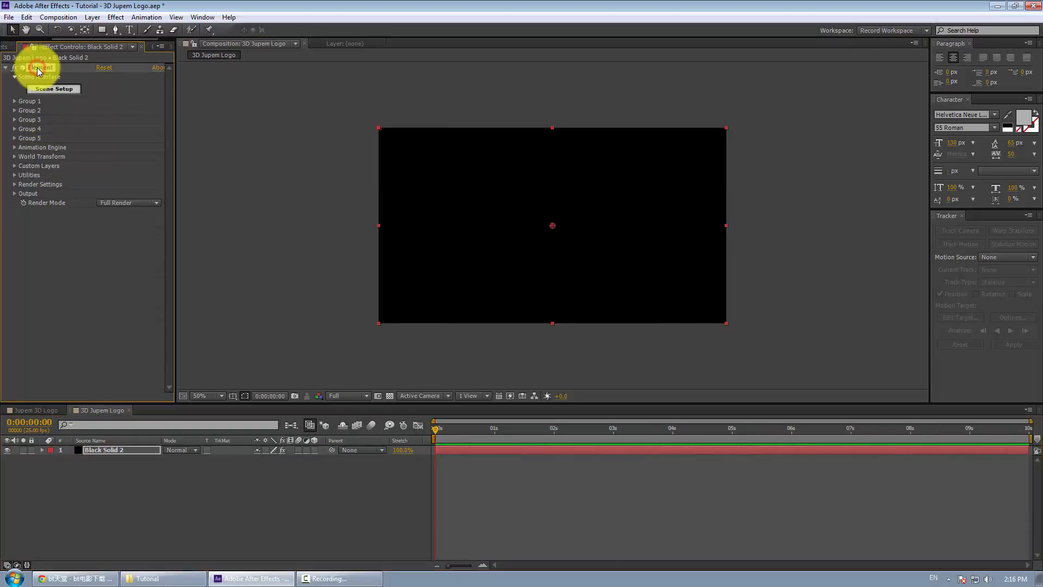
{"action": "key", "text": "Delete"}
{"action": "key", "text": "ctrl+v"}
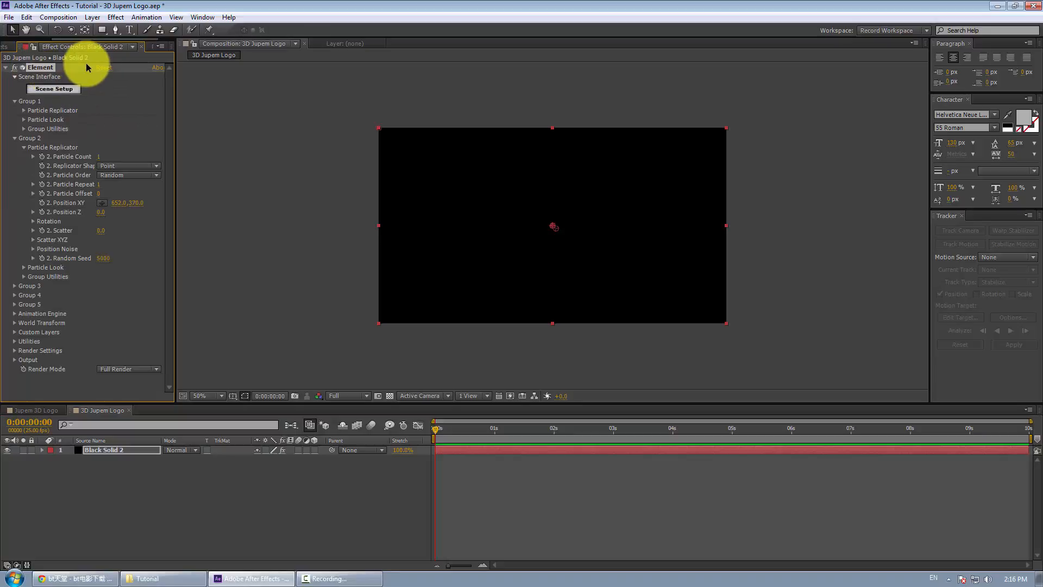
{"action": "left_click", "coordinate": [6, 68]}
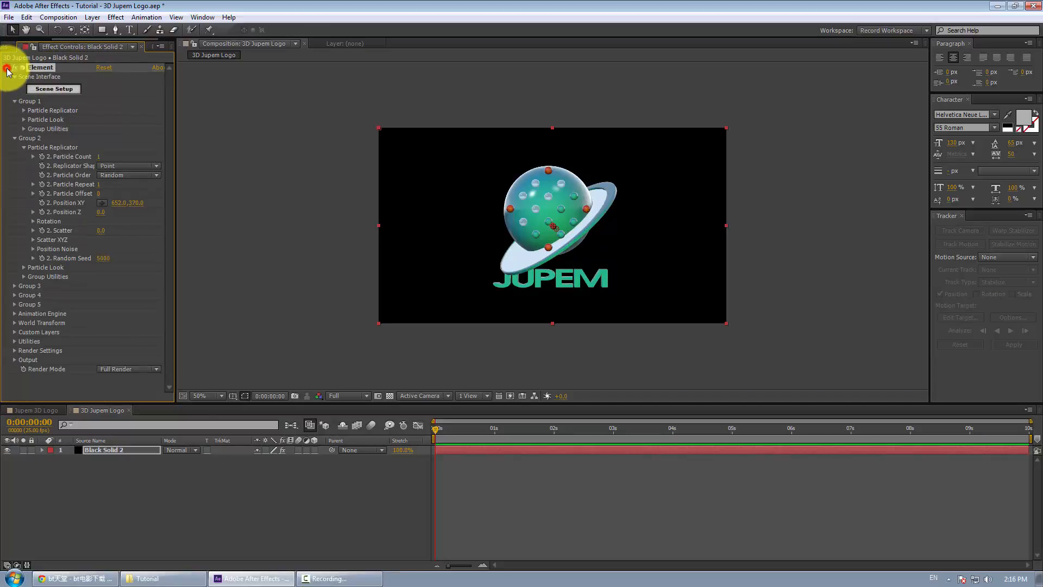
Rename the Black Solid 2 layer to Jupem Logo.
{"action": "left_click", "coordinate": [487, 488]}
{"action": "left_click", "coordinate": [462, 448]}
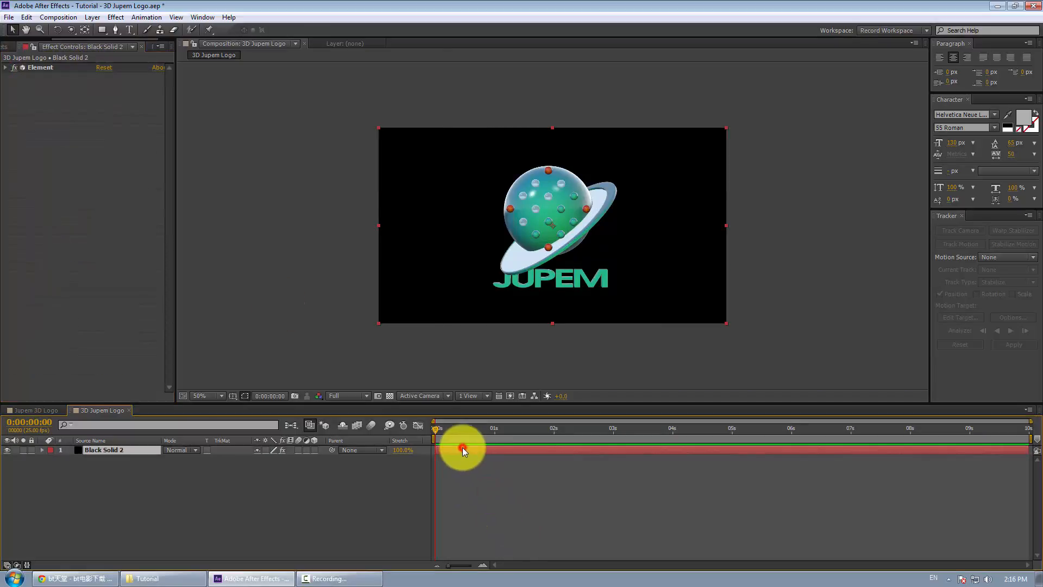
{"action": "left_click", "coordinate": [524, 477]}
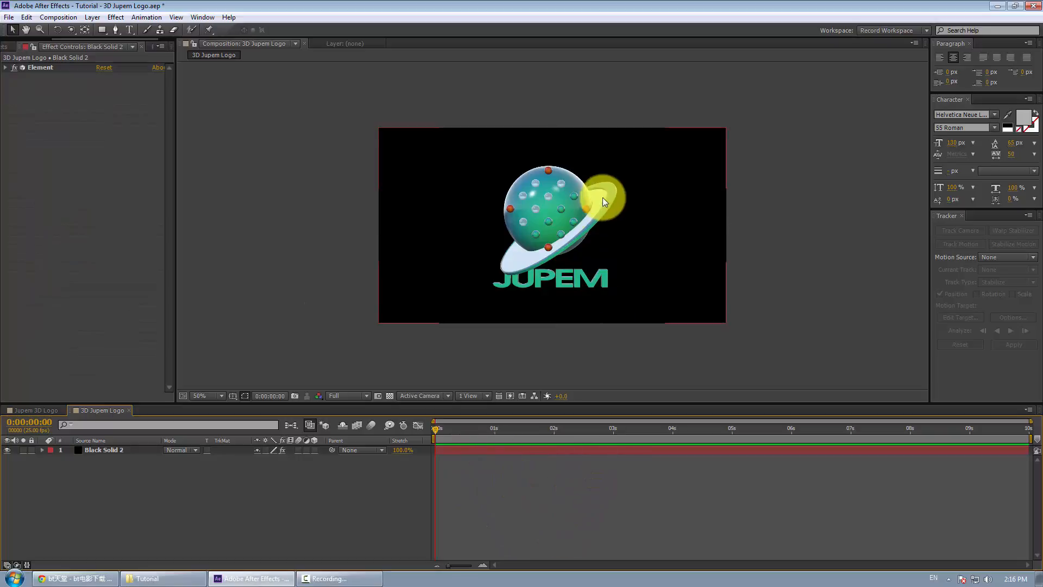
{"action": "key", "text": "period"}
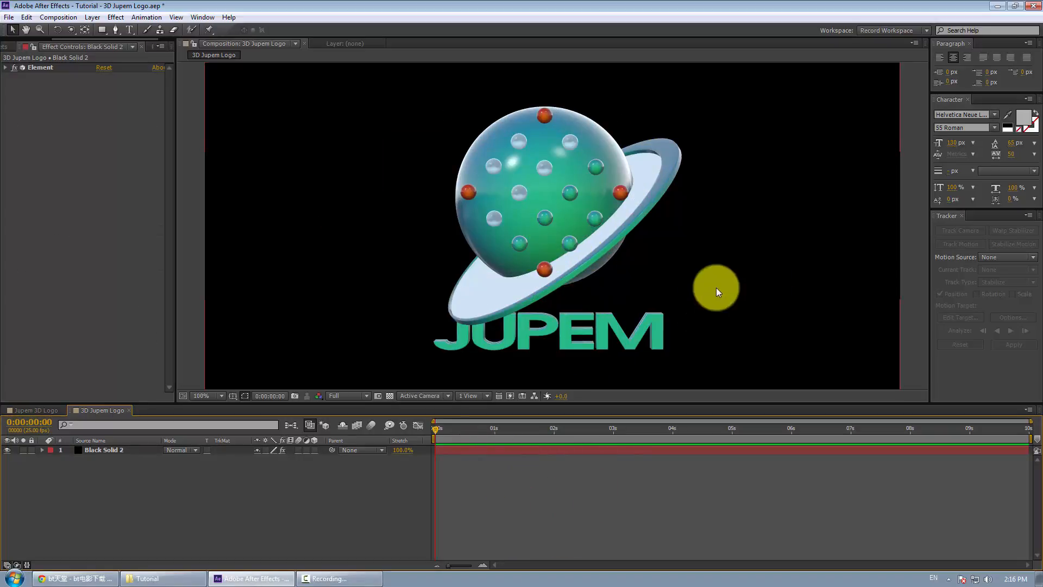
{"action": "left_click", "coordinate": [106, 451]}
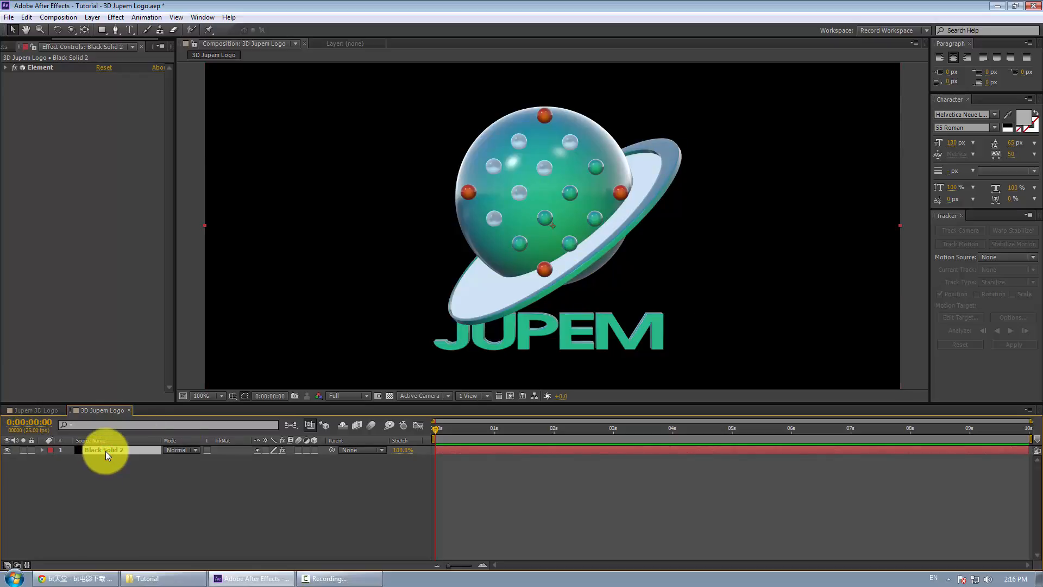
{"action": "key", "text": "Return"}
{"action": "key", "text": "Return"}
Add a two-node camera named Camera 1 with the 24mm preset to the 3D Jupem Logo composition.
{"action": "right_click", "coordinate": [112, 483]}
{"action": "mouse_move", "coordinate": [213, 367]}
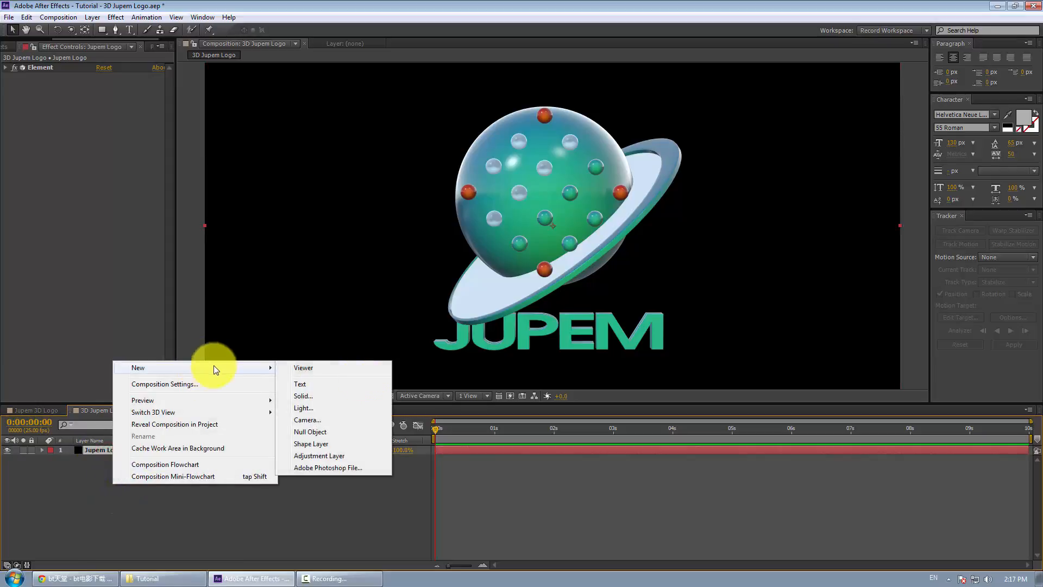
{"action": "left_click", "coordinate": [270, 512]}
{"action": "right_click", "coordinate": [145, 477]}
{"action": "mouse_move", "coordinate": [263, 361]}
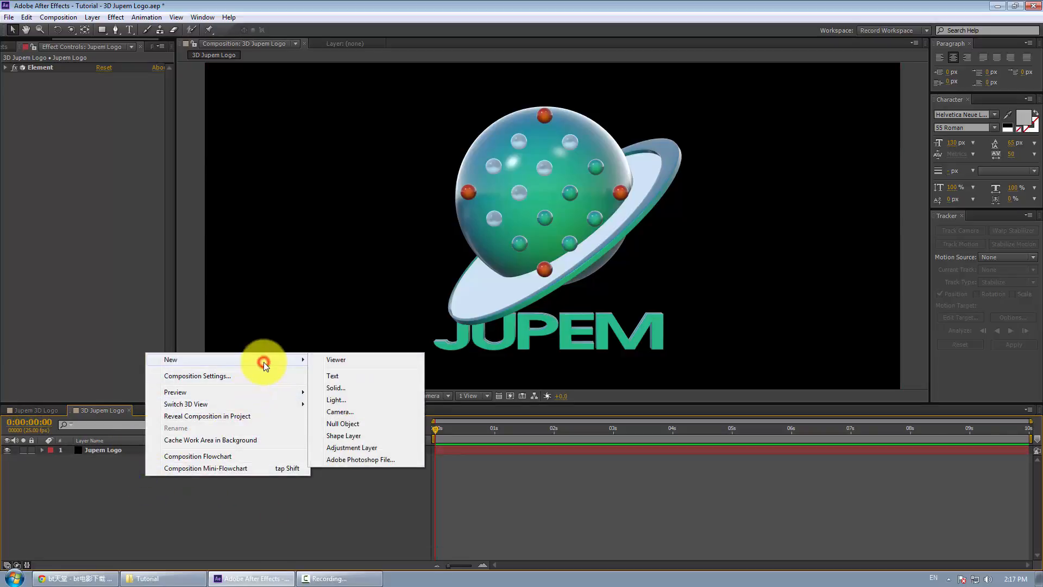
{"action": "left_click", "coordinate": [352, 412]}
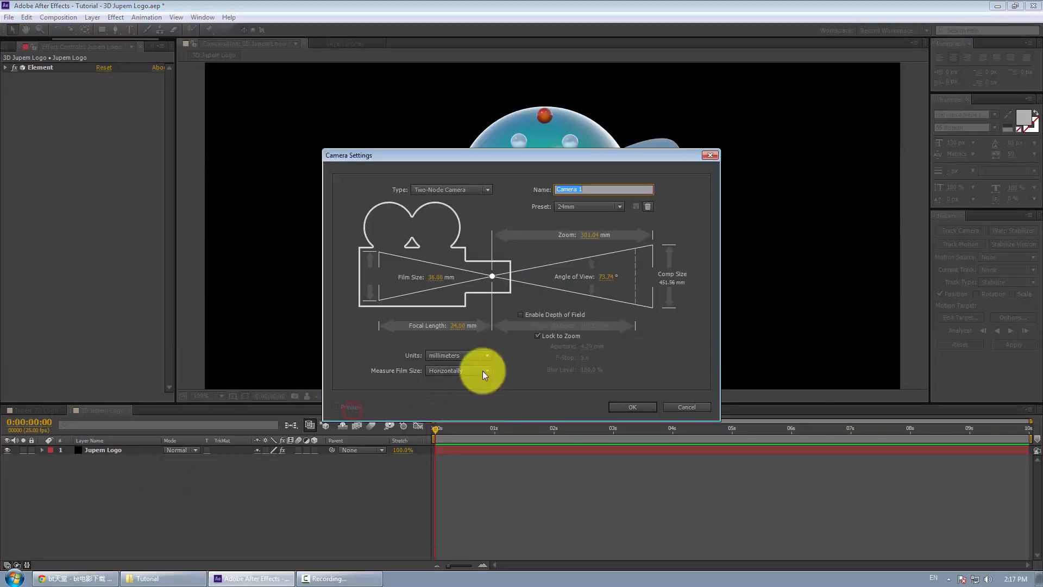
{"action": "left_click", "coordinate": [630, 408]}
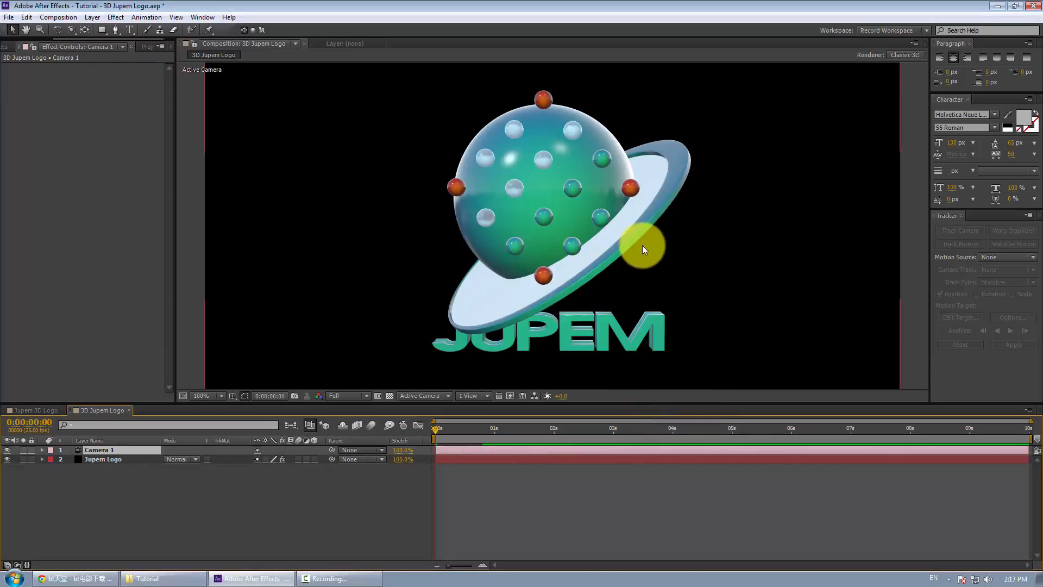
Set keyframes for Camera 1's Point of Interest and Position at 0:00:00:00.
{"action": "scroll", "coordinate": [642, 246], "scroll_direction": "down", "scroll_amount": 1}
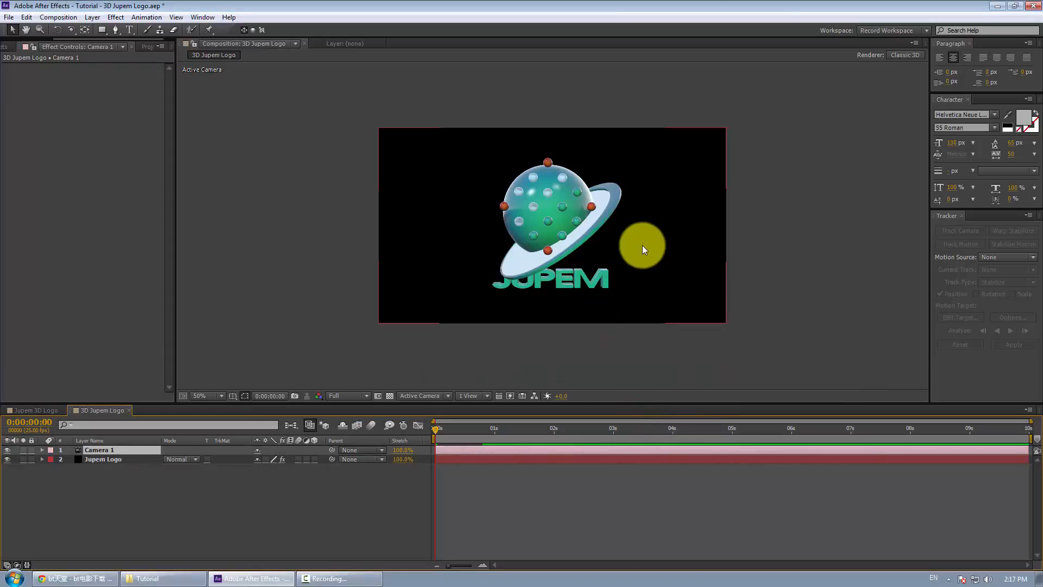
{"action": "left_click", "coordinate": [501, 494]}
{"action": "left_click", "coordinate": [42, 450]}
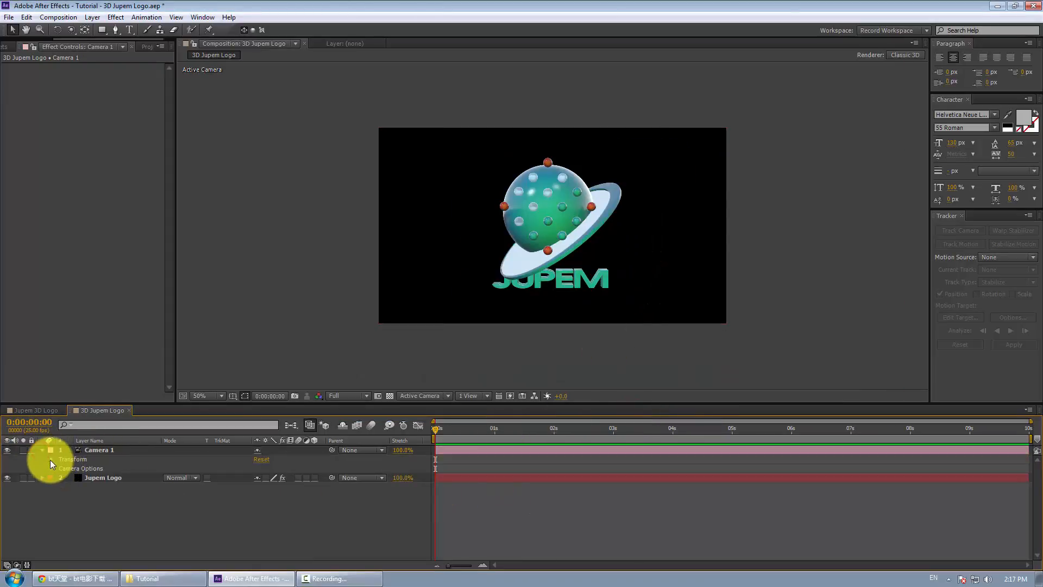
{"action": "left_click", "coordinate": [51, 459]}
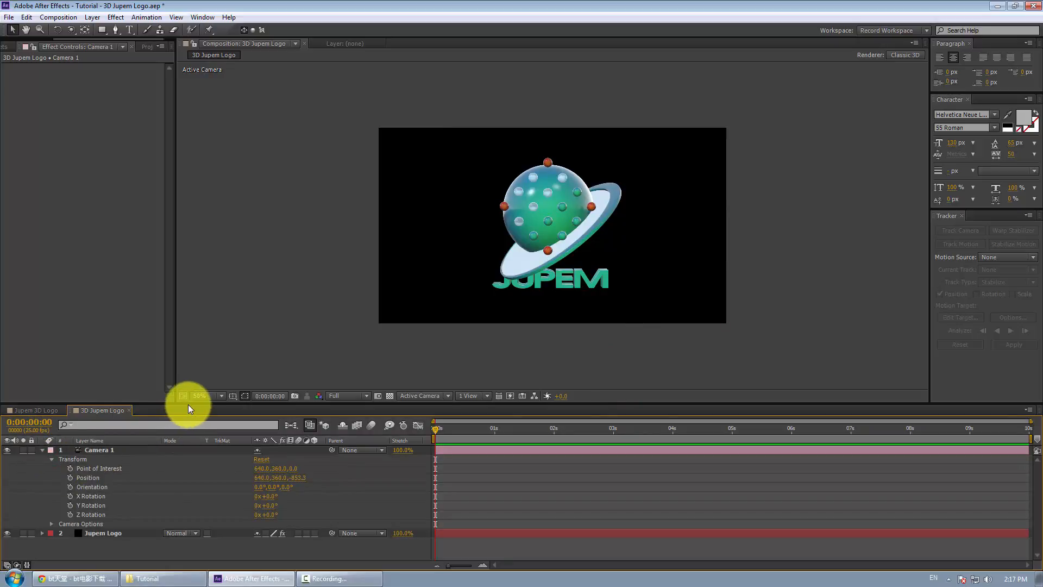
{"action": "left_click_drag", "start_coordinate": [188, 404], "coordinate": [205, 377]}
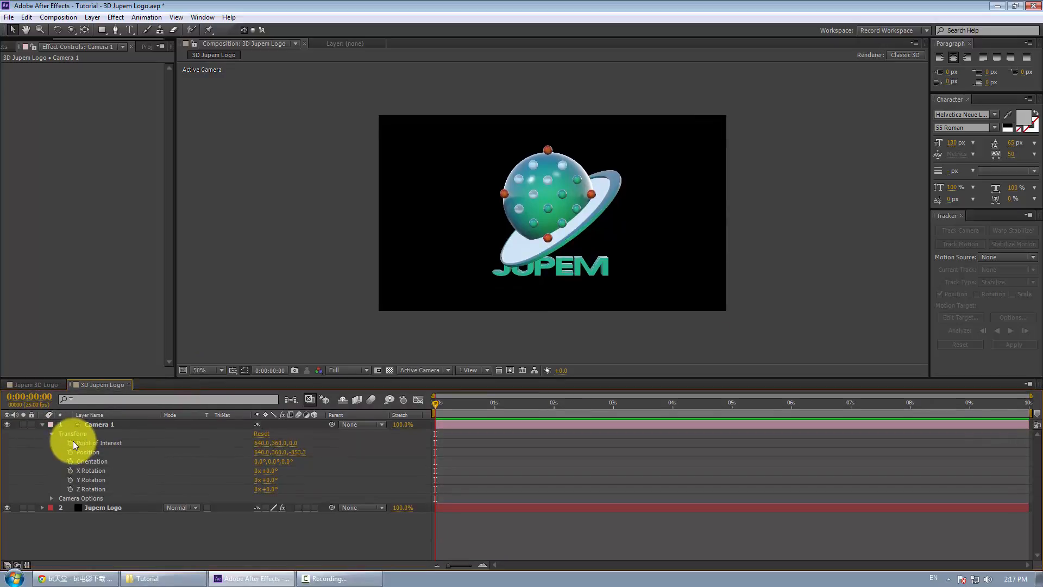
{"action": "left_click_drag", "start_coordinate": [72, 441], "coordinate": [73, 449]}
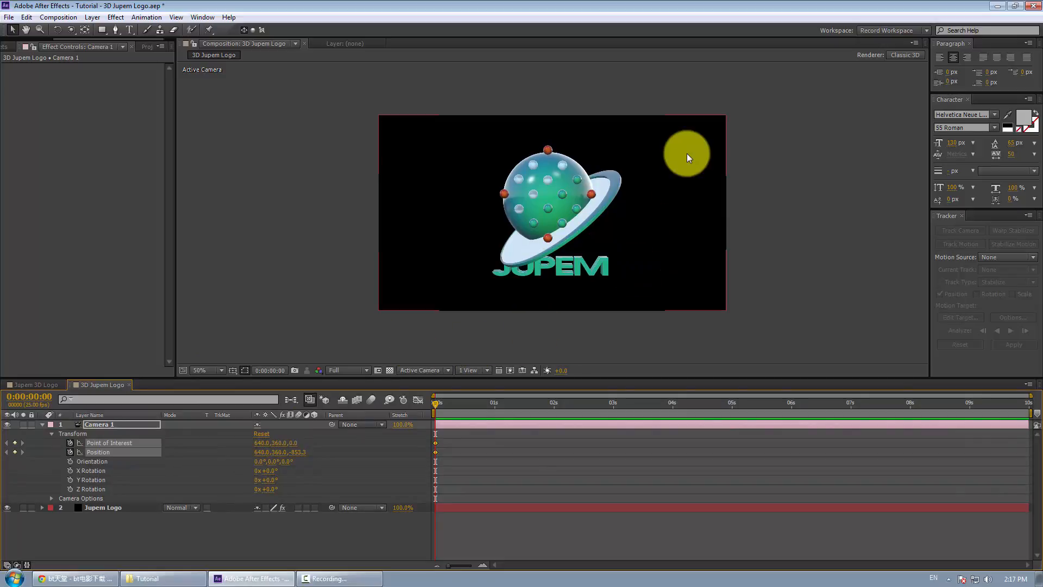
Move Camera 1 in for a close angled view of the planet, with a red small ball near the centre of the frame.
{"action": "key", "text": "c"}
{"action": "key", "text": "c"}
{"action": "key", "text": "c"}
{"action": "left_click_drag", "start_coordinate": [575, 210], "coordinate": [646, 228]}
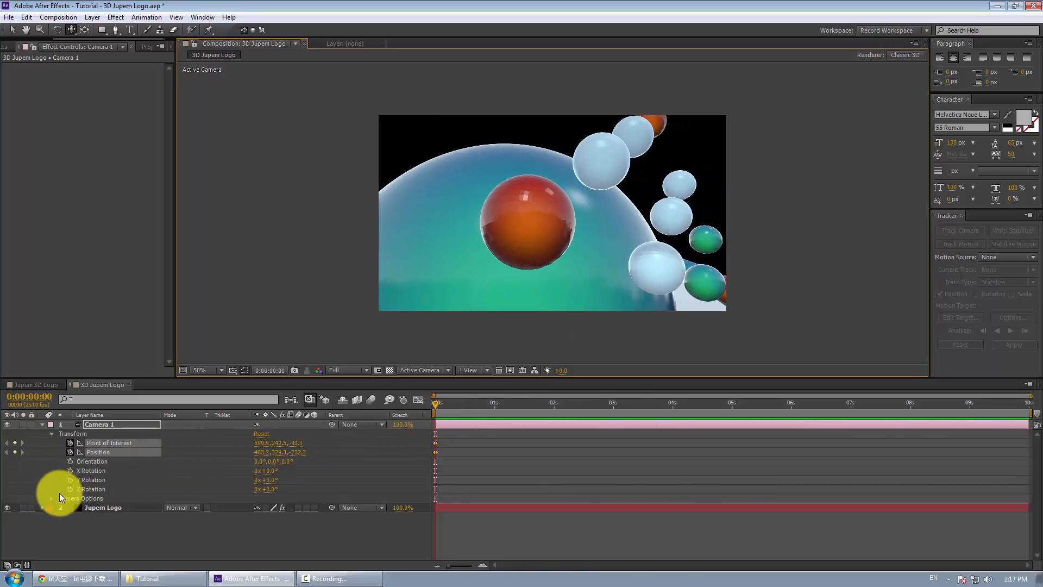
Turn on Camera 1's Depth of Field and reduce its Focus Distance to about 428 pixels.
{"action": "left_click", "coordinate": [52, 498]}
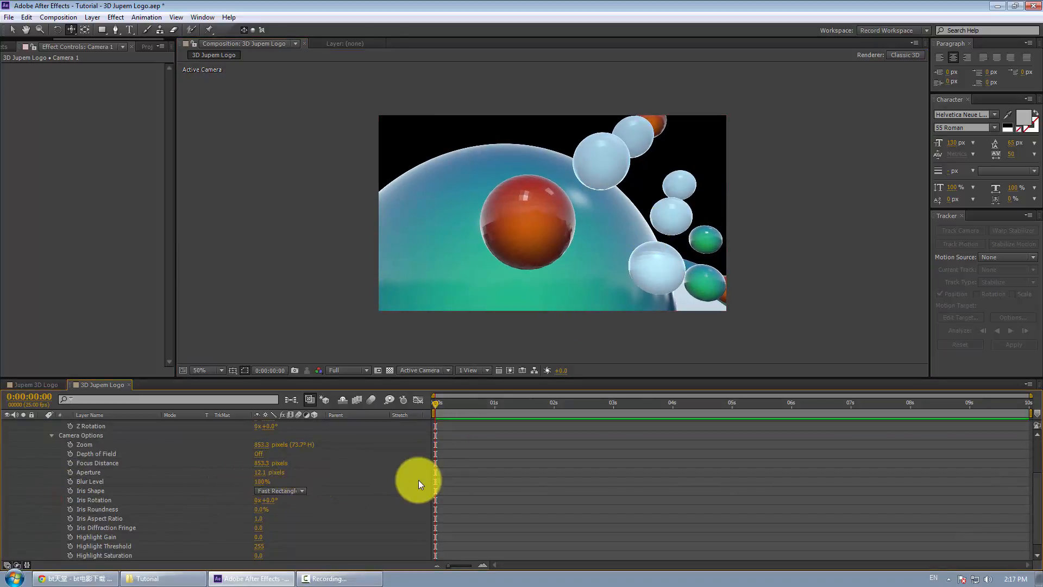
{"action": "left_click", "coordinate": [258, 454]}
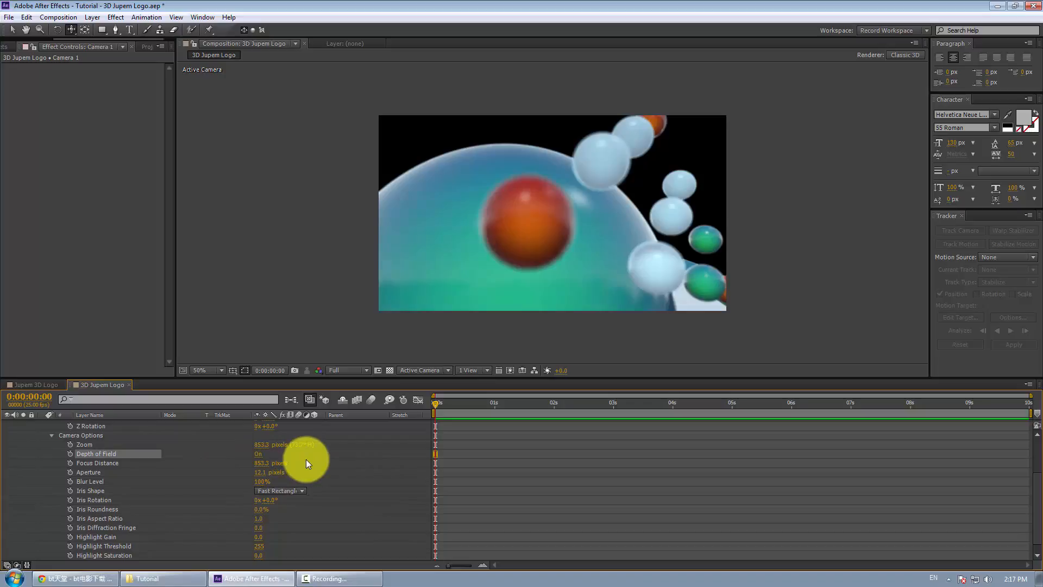
{"action": "left_click", "coordinate": [264, 465]}
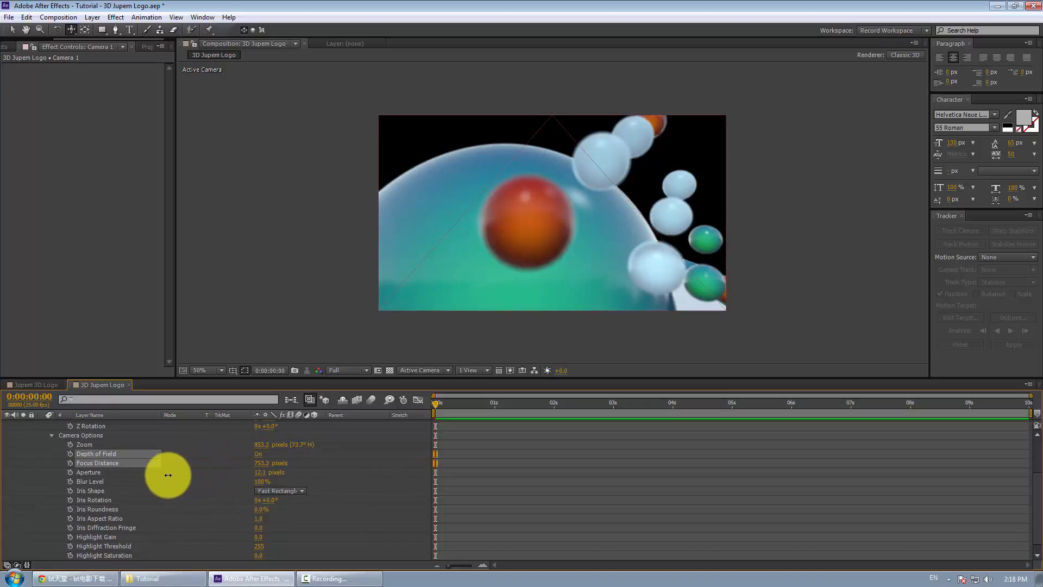
{"action": "left_click_drag", "start_coordinate": [168, 475], "coordinate": [33, 482]}
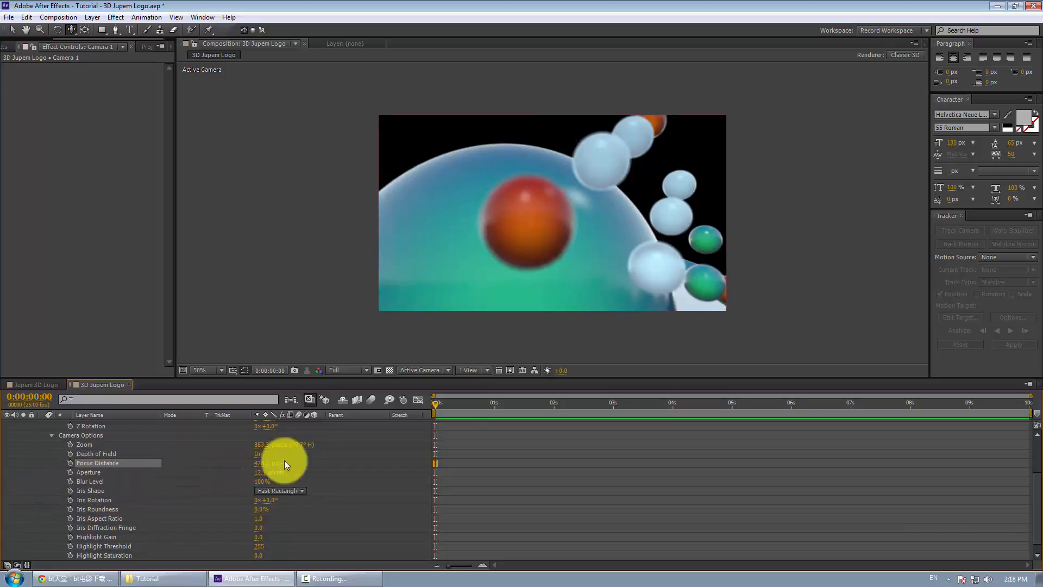
Switch to two horizontal views and lower the Focus Distance to about 69 pixels, checking the focal plane against the red ball from the top.
{"action": "left_click", "coordinate": [467, 372]}
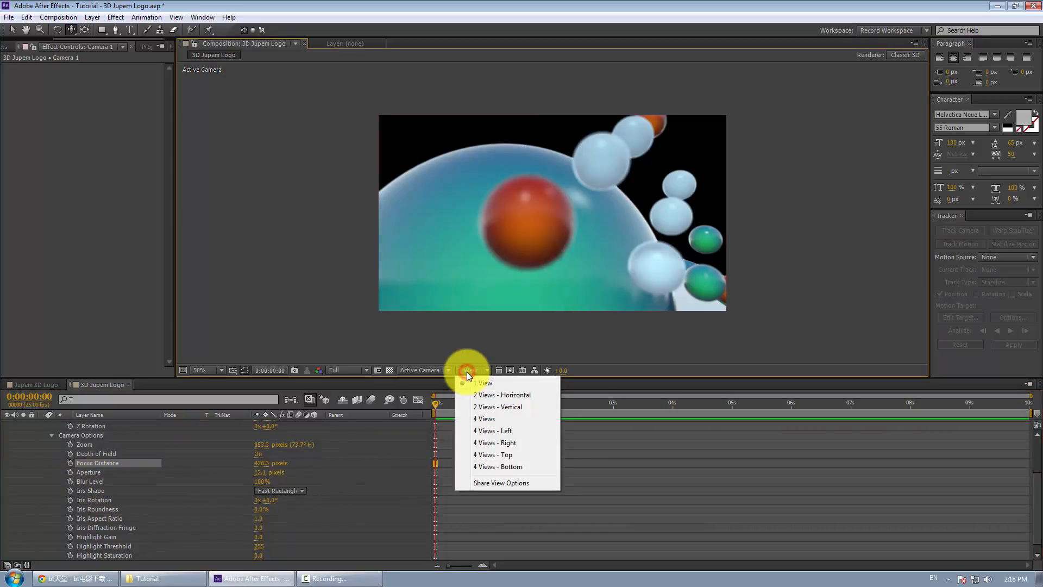
{"action": "left_click", "coordinate": [523, 398]}
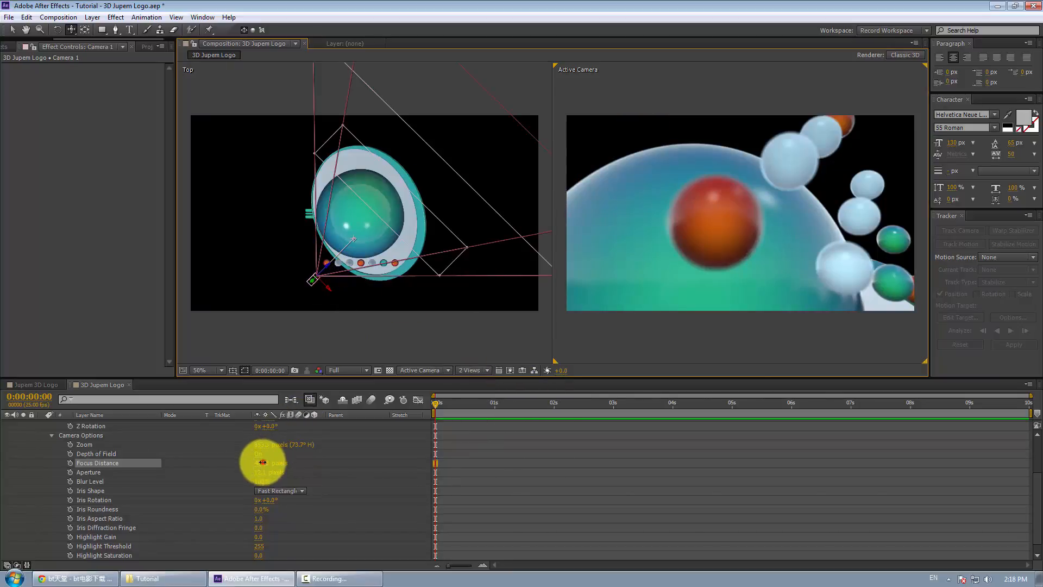
{"action": "left_click_drag", "start_coordinate": [262, 462], "coordinate": [71, 475]}
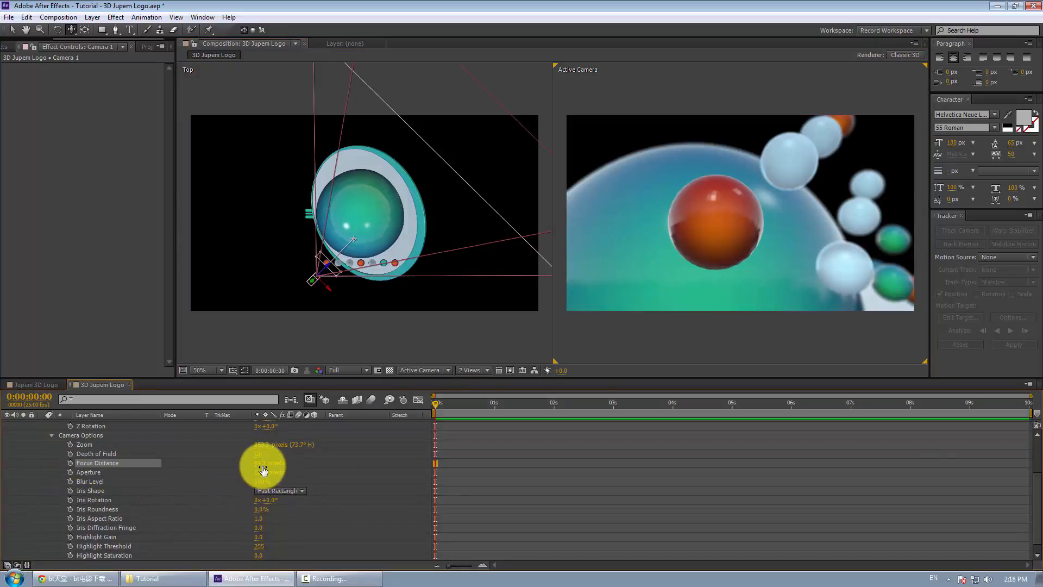
{"action": "left_click", "coordinate": [333, 273]}
{"action": "scroll", "coordinate": [333, 273], "scroll_direction": "up", "scroll_amount": 4}
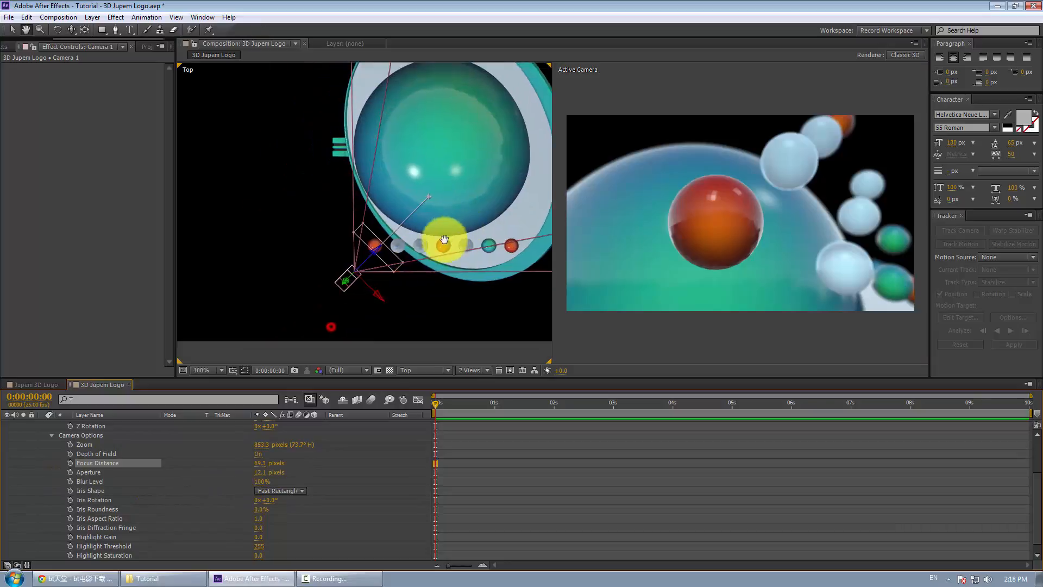
{"action": "key", "text": "c"}
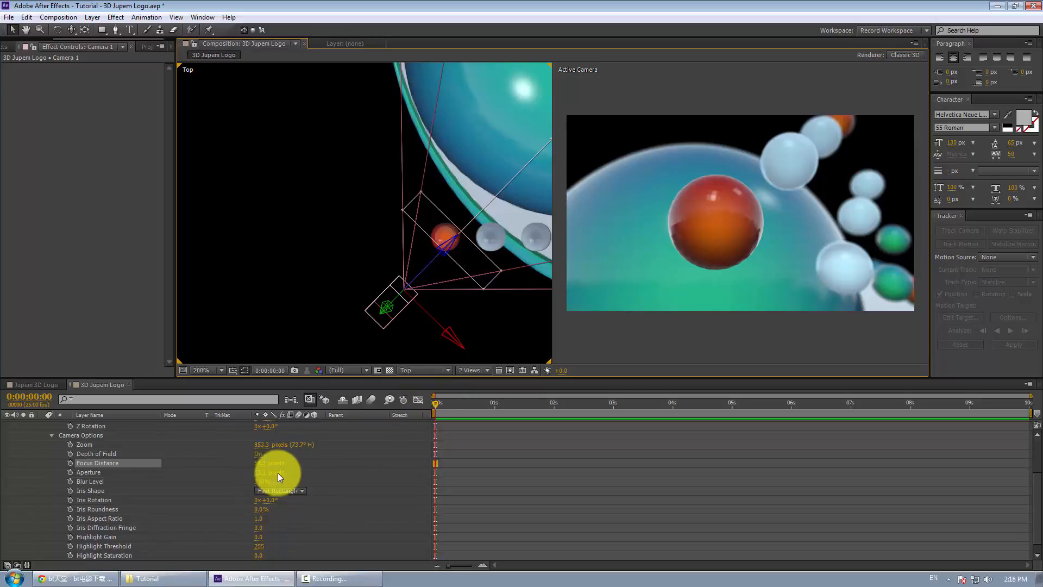
{"action": "left_click", "coordinate": [348, 469]}
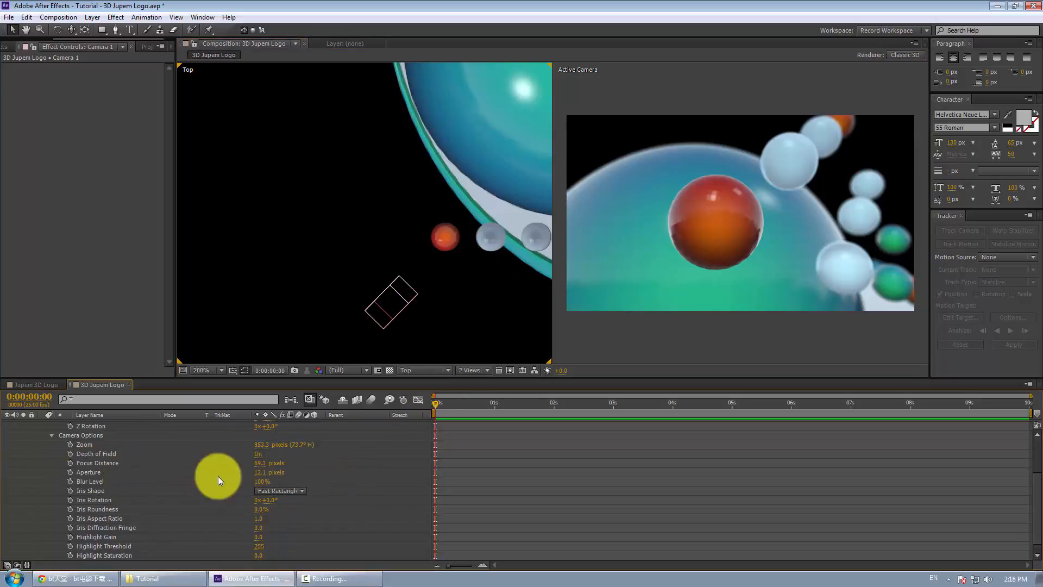
Set Camera 1's Aperture to 15 pixels.
{"action": "left_click_drag", "start_coordinate": [263, 474], "coordinate": [289, 470]}
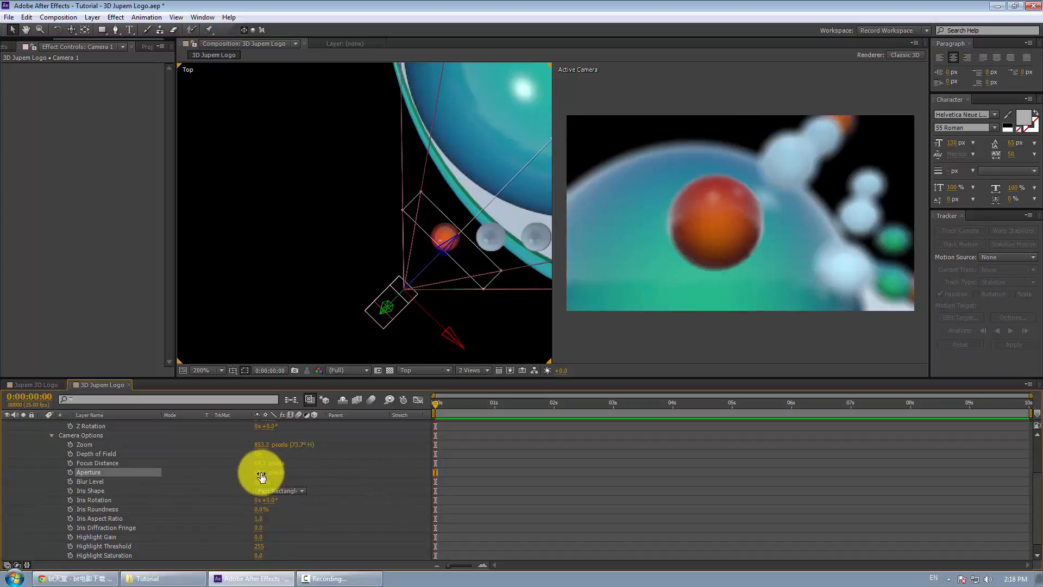
{"action": "key", "text": "ctrl+z"}
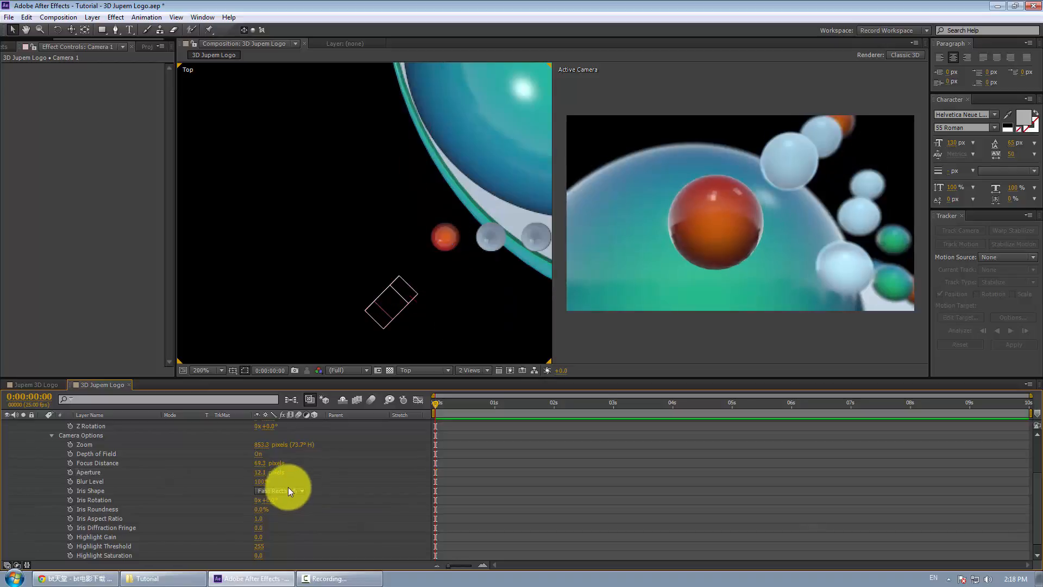
{"action": "left_click", "coordinate": [259, 477]}
{"action": "type", "text": "15"}
{"action": "key", "text": "Return"}
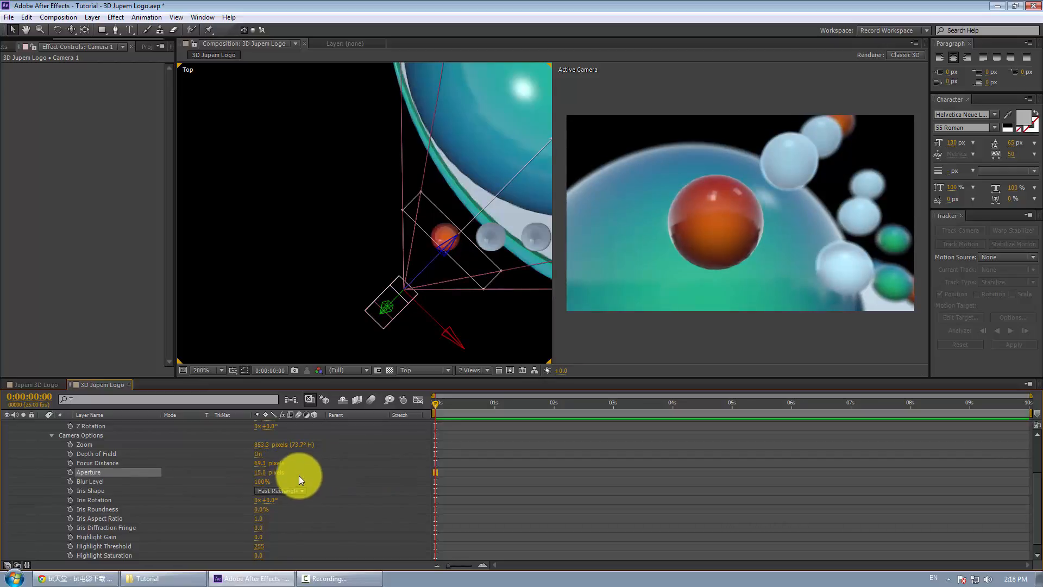
Set Camera 1's Focus Distance to 60 pixels and its Aperture to 20 pixels.
{"action": "left_click", "coordinate": [263, 464]}
{"action": "type", "text": "60"}
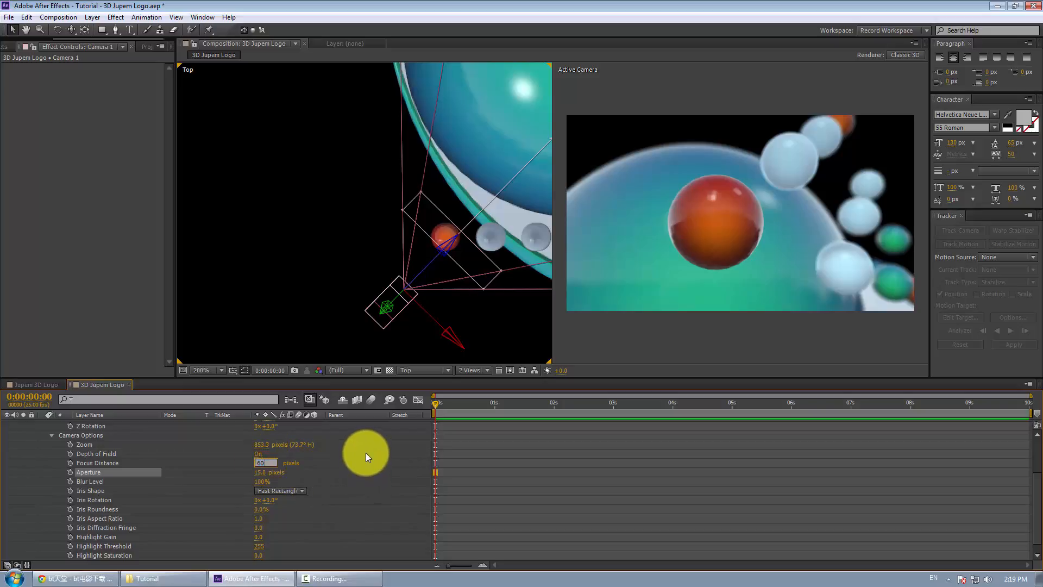
{"action": "key", "text": "Return"}
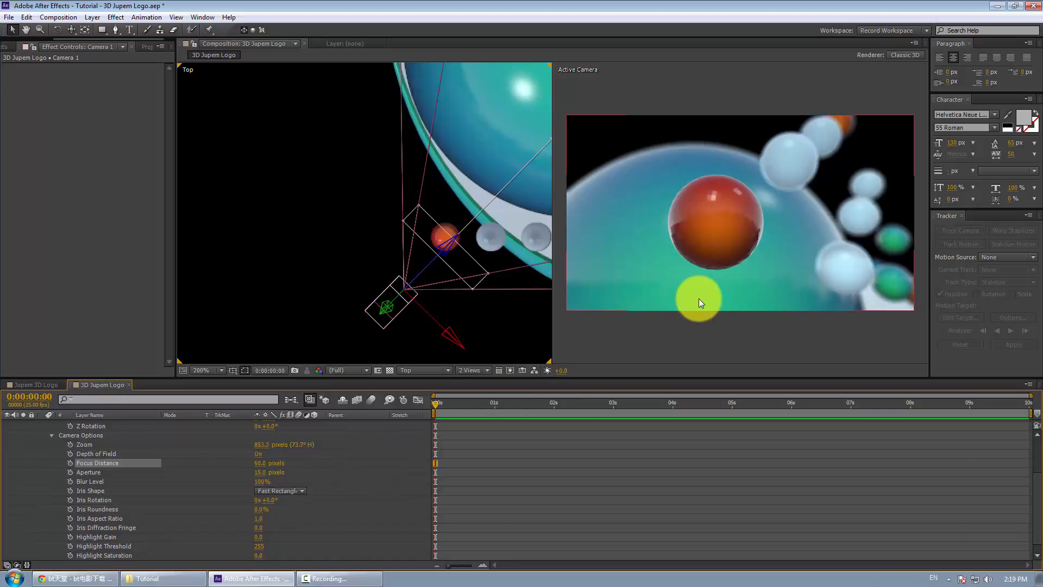
{"action": "left_click", "coordinate": [261, 472]}
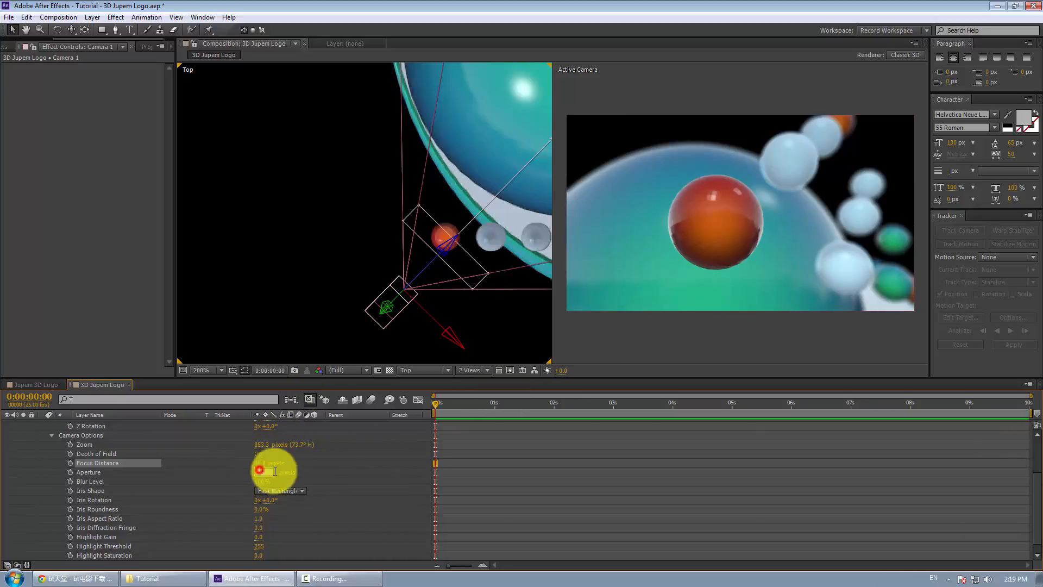
{"action": "type", "text": "23"}
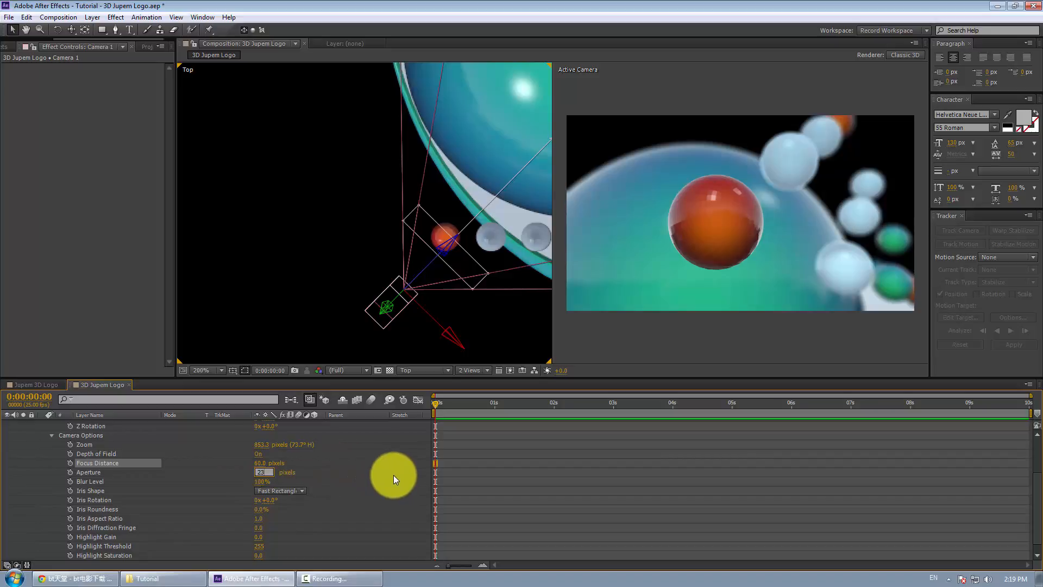
{"action": "type", "text": "0"}
{"action": "key", "text": "Return"}
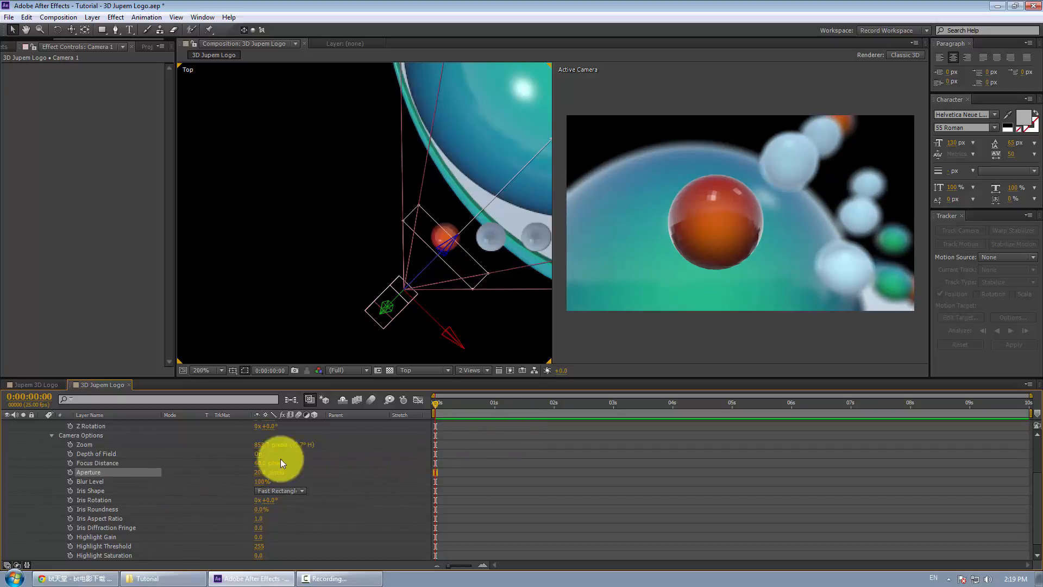
Add Focus Distance and Aperture keyframes at 0:00:00:00 and show only Camera 1's keyframed properties.
{"action": "left_click", "coordinate": [70, 471]}
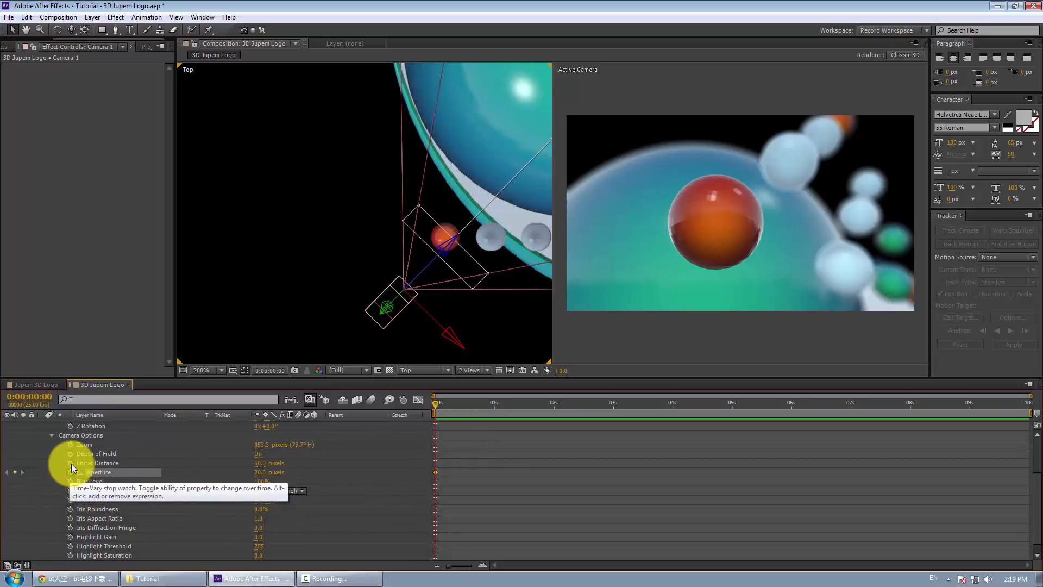
{"action": "left_click", "coordinate": [70, 463]}
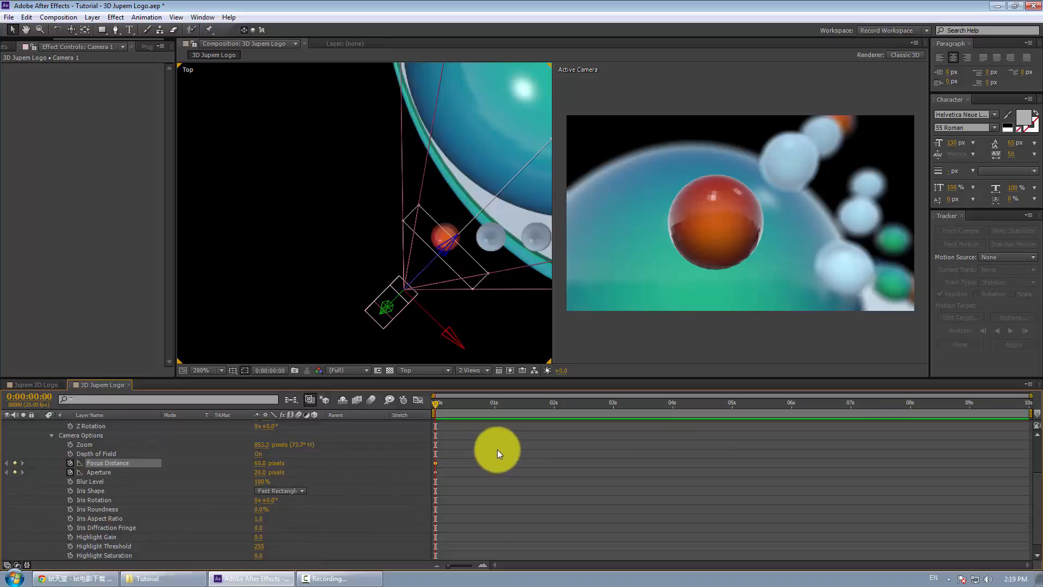
{"action": "key", "text": "u"}
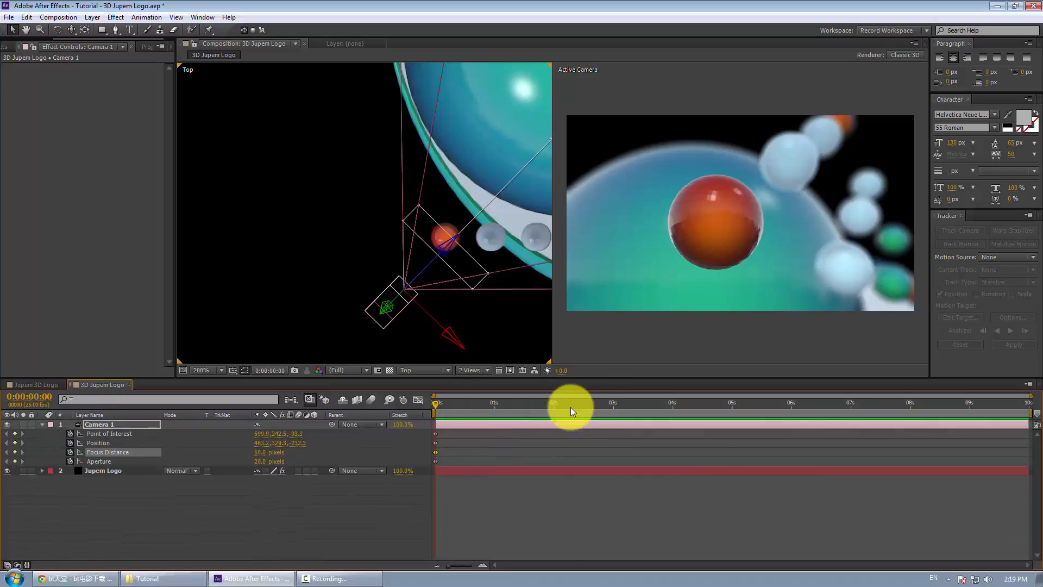
Add a Depth of Field keyframe at 0:00:00:00 and collapse Camera 1 to its keyframed properties.
{"action": "left_click", "coordinate": [555, 406]}
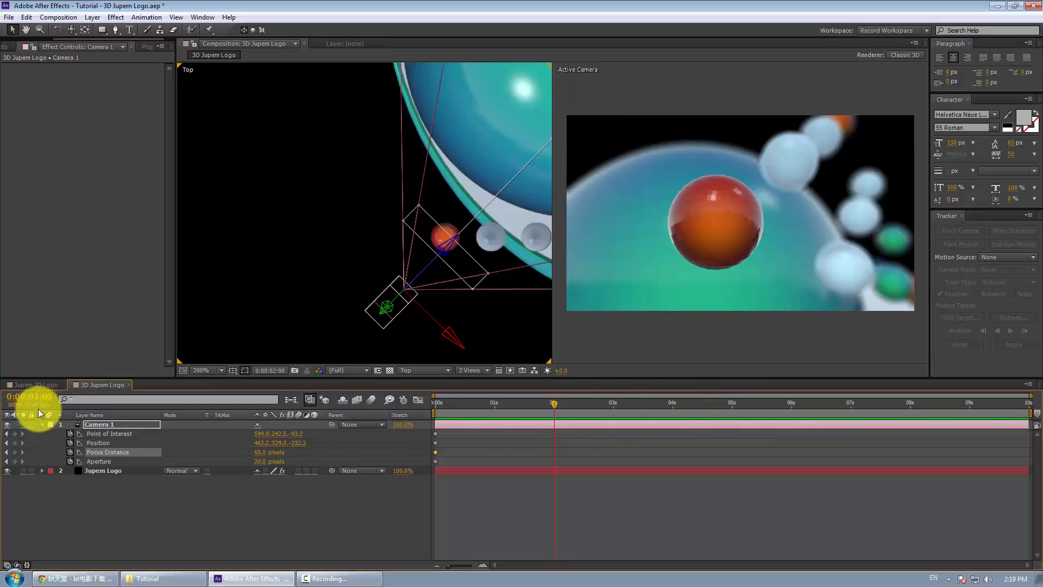
{"action": "left_click", "coordinate": [43, 424]}
{"action": "left_click", "coordinate": [43, 424]}
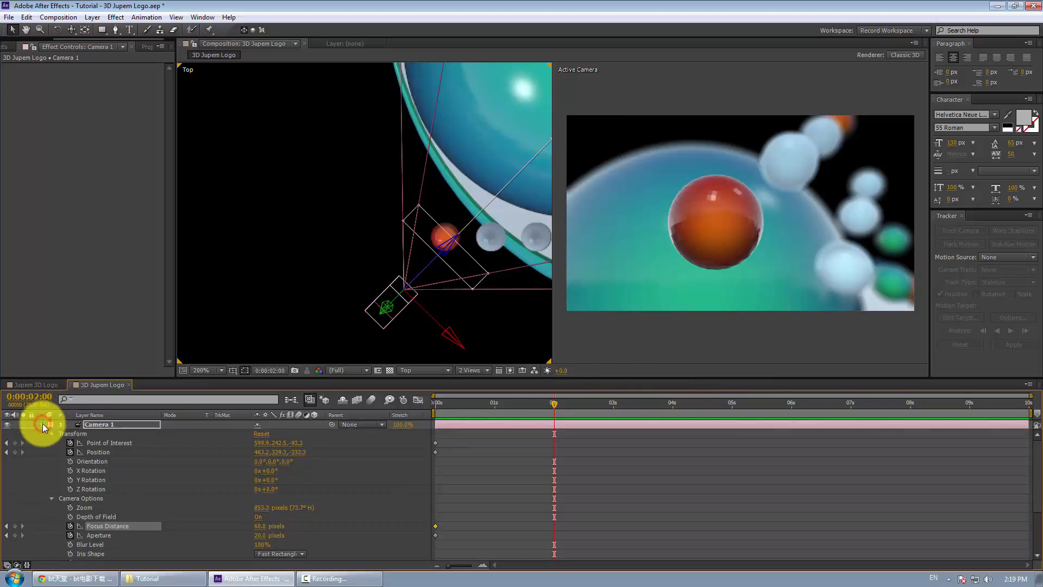
{"action": "scroll", "coordinate": [302, 505], "scroll_direction": "down", "scroll_amount": 1}
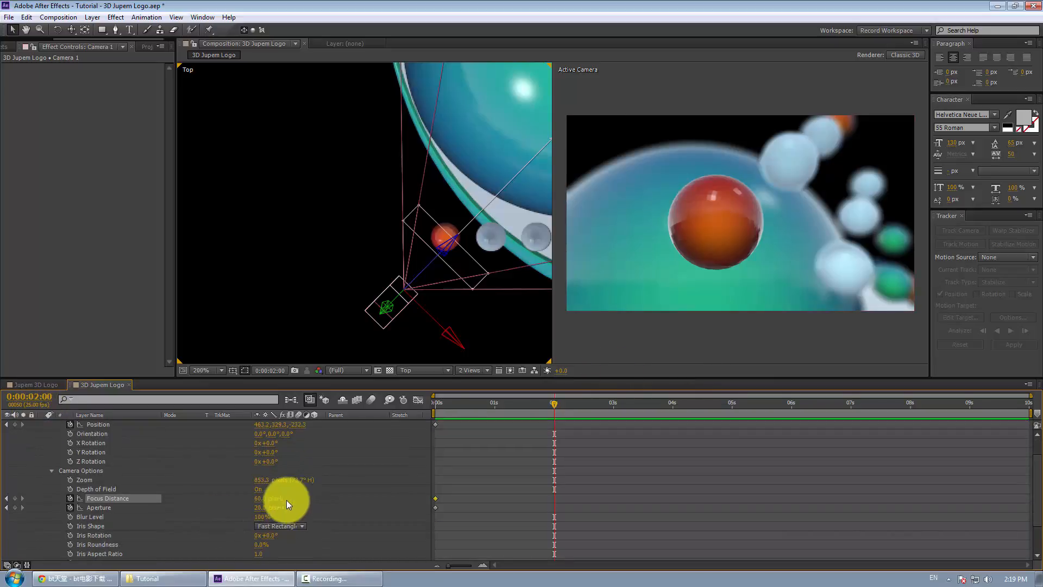
{"action": "left_click", "coordinate": [436, 405]}
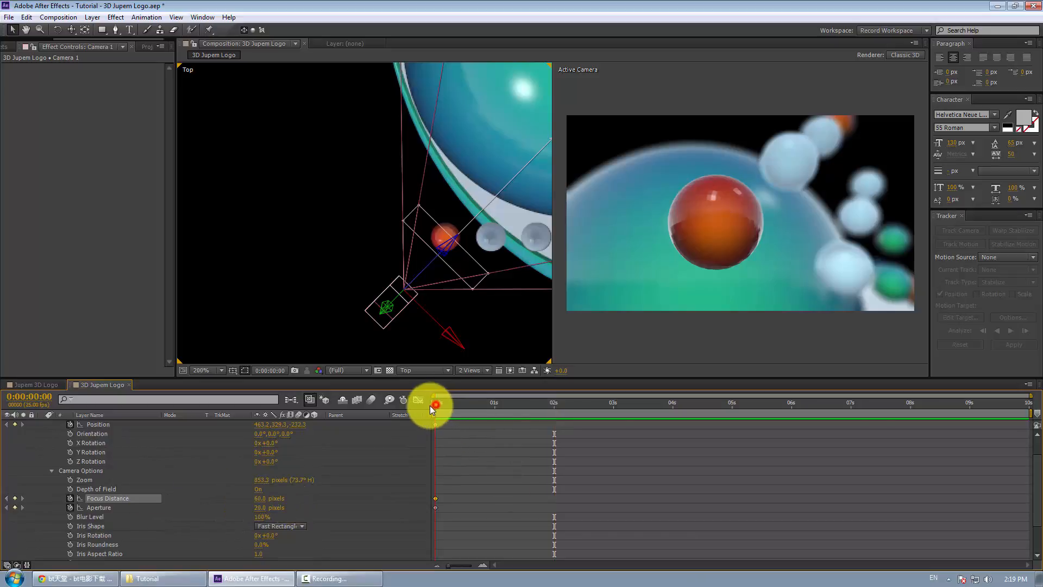
{"action": "left_click", "coordinate": [69, 489]}
{"action": "scroll", "coordinate": [498, 468], "scroll_direction": "up", "scroll_amount": 1}
{"action": "left_click", "coordinate": [474, 442]}
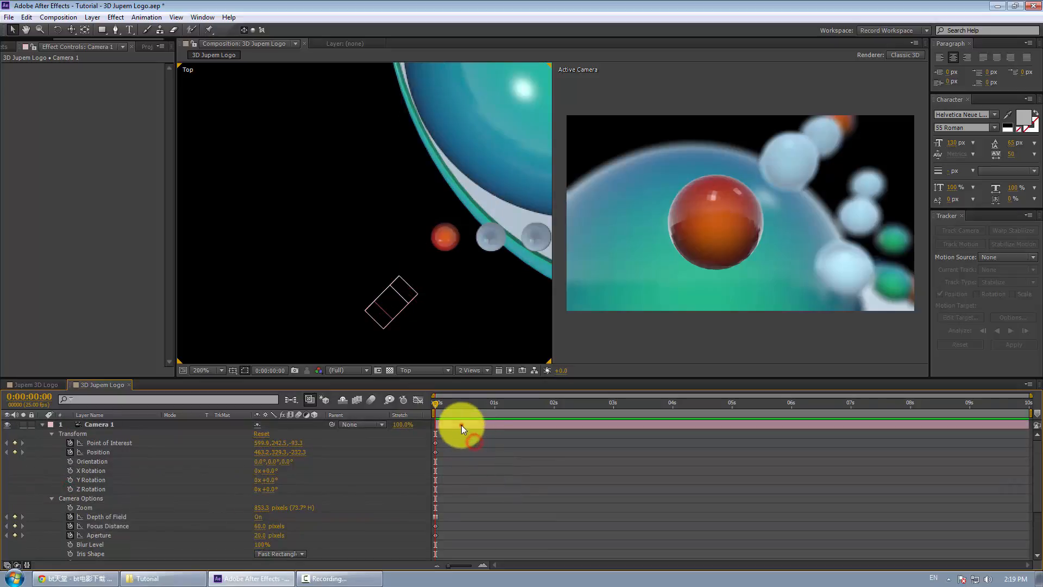
{"action": "left_click", "coordinate": [461, 424]}
{"action": "key", "text": "u"}
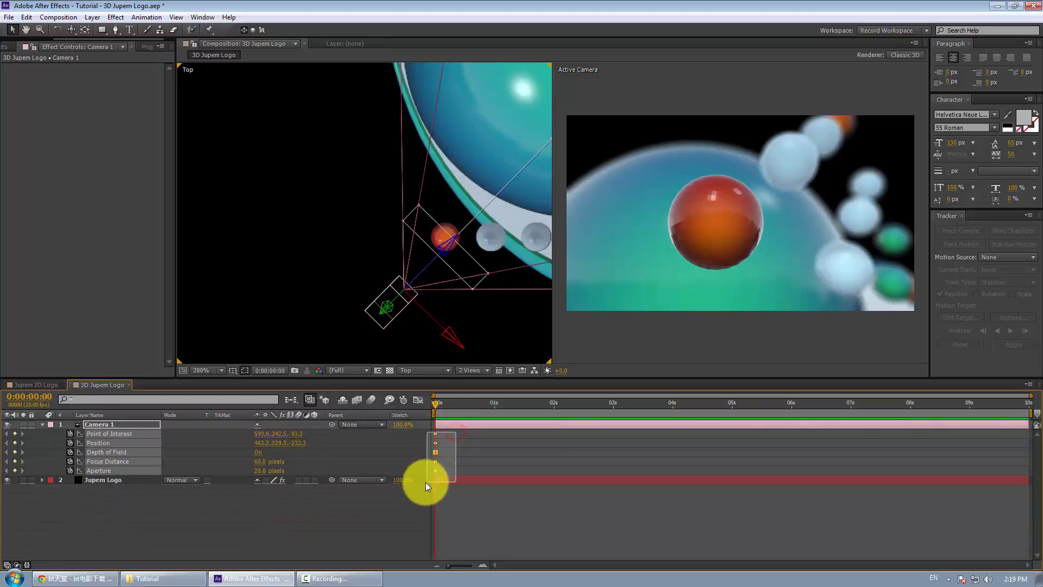
{"action": "left_click", "coordinate": [494, 492]}
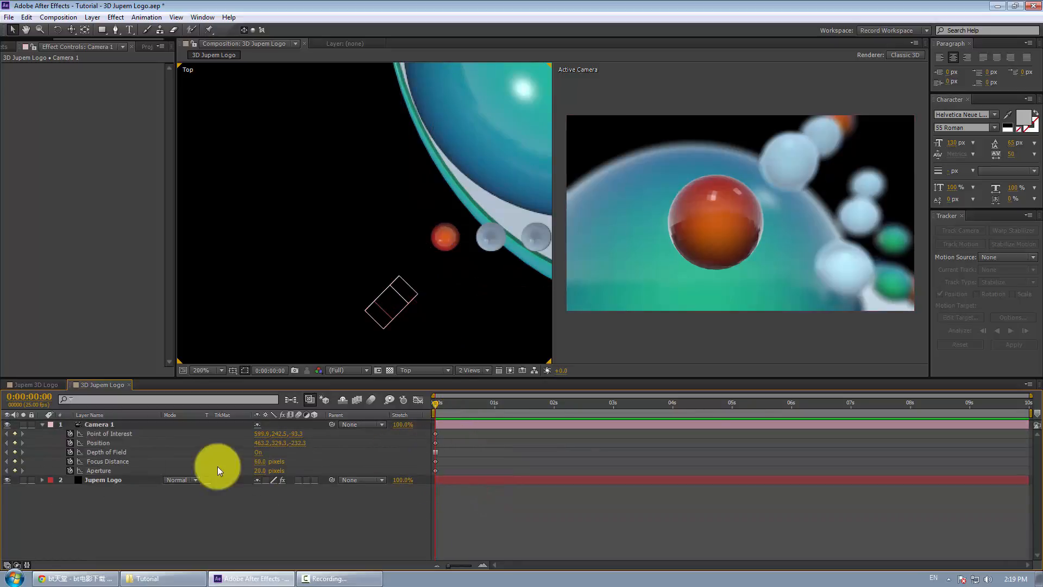
{"action": "left_click", "coordinate": [259, 455]}
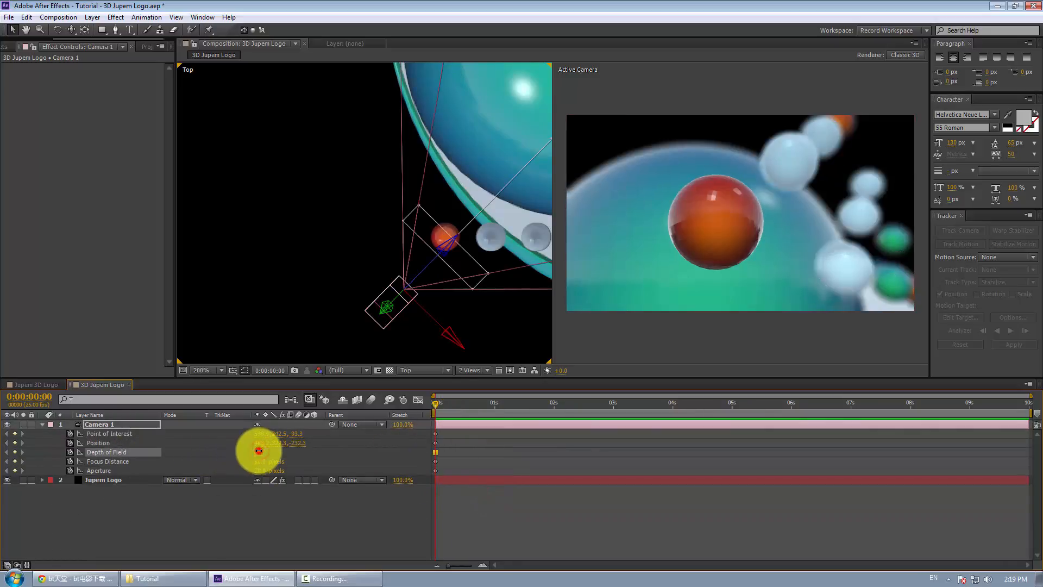
{"action": "left_click", "coordinate": [507, 523]}
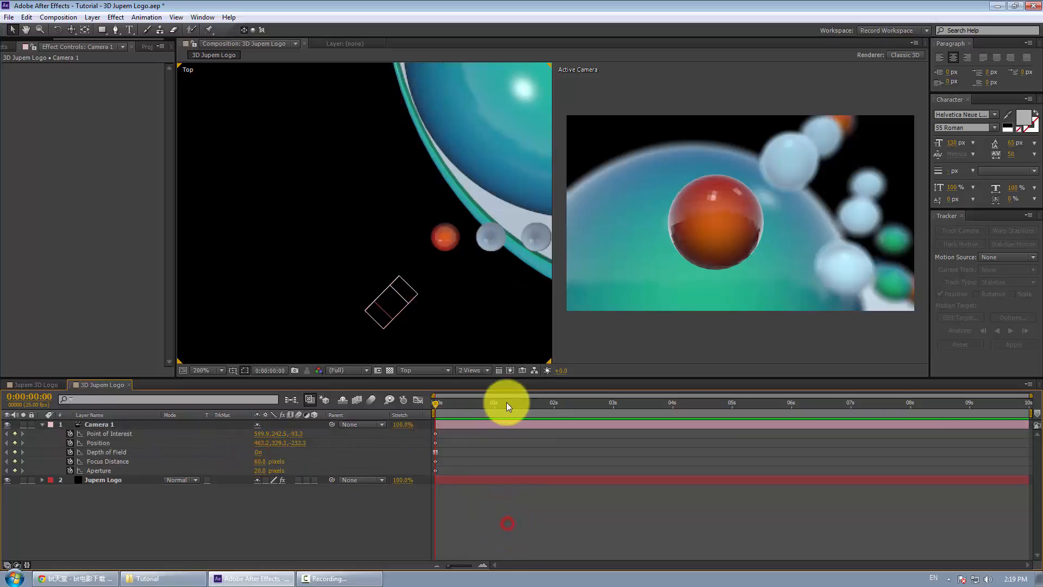
At 0:00:02:00, turn off Depth of Field and orbit Camera 1 to a more frontal view of the planet.
{"action": "left_click", "coordinate": [554, 405]}
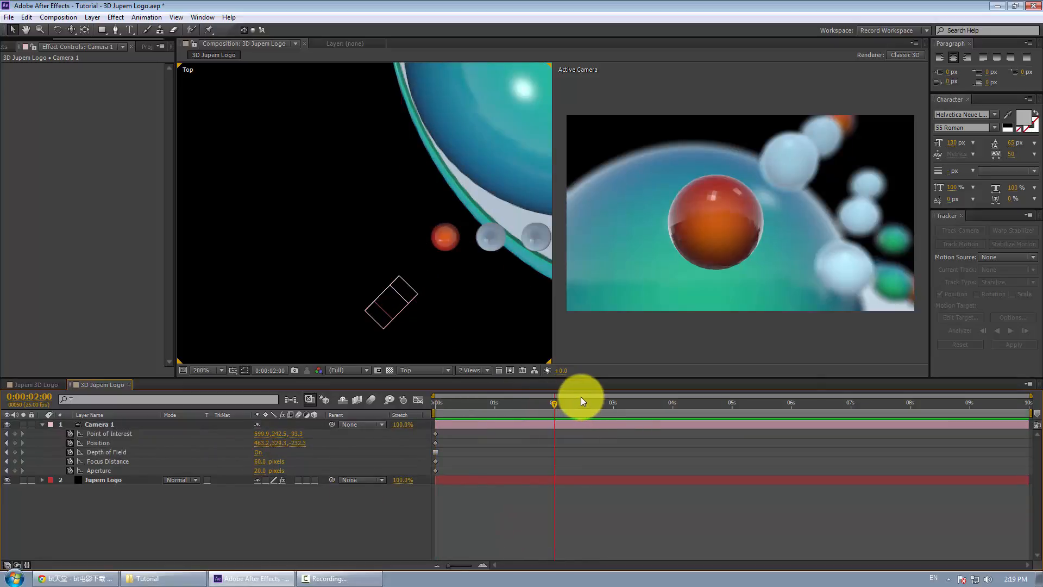
{"action": "left_click", "coordinate": [258, 452]}
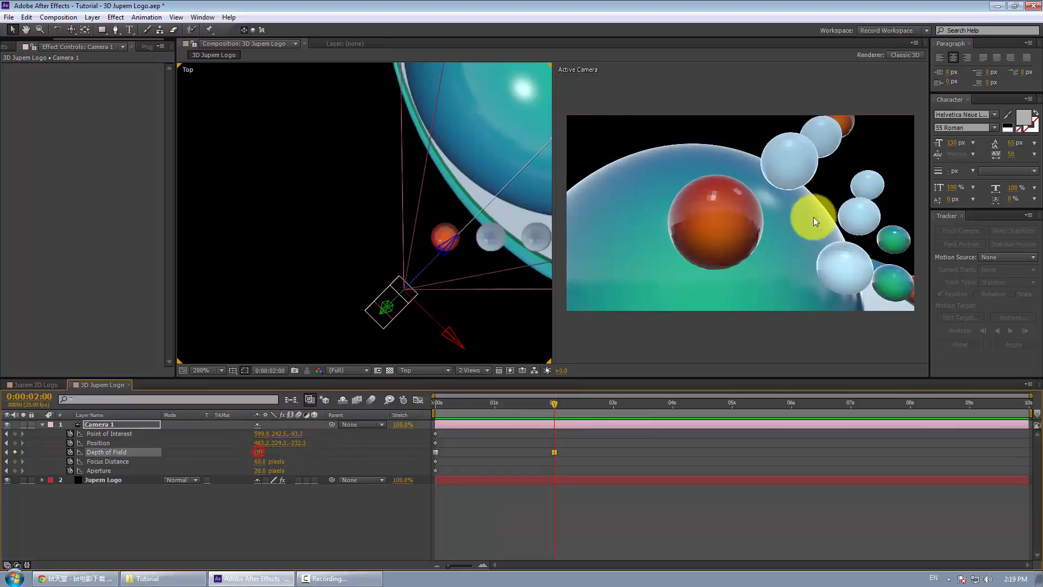
{"action": "key", "text": "c"}
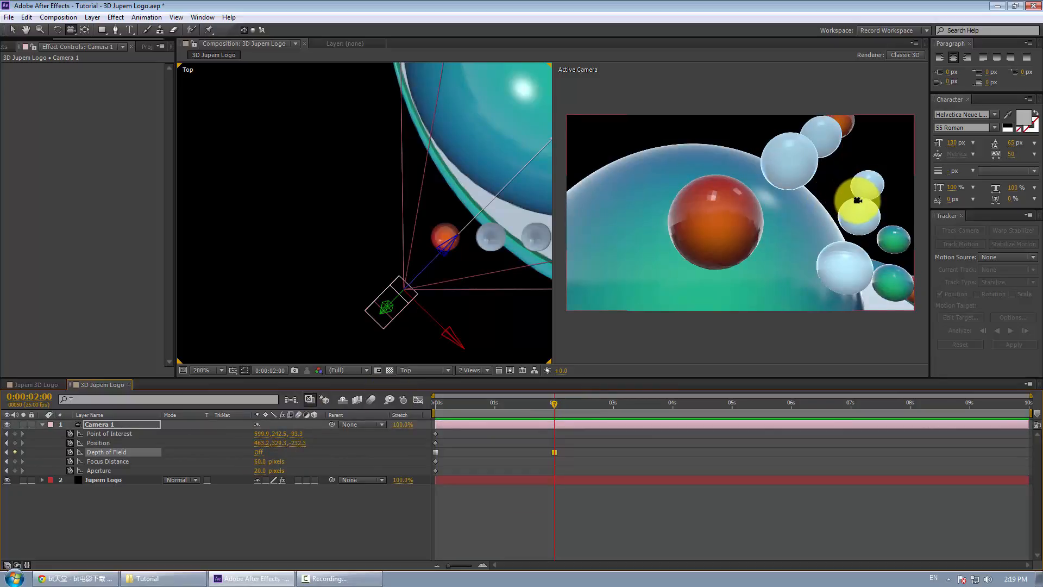
{"action": "left_click_drag", "start_coordinate": [857, 200], "coordinate": [820, 232]}
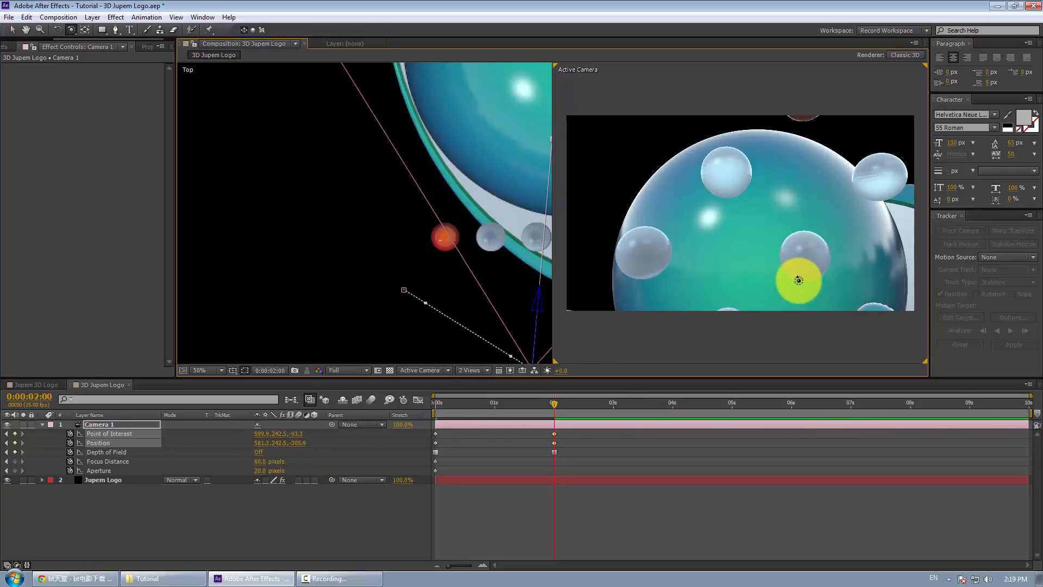
{"action": "left_click", "coordinate": [258, 452]}
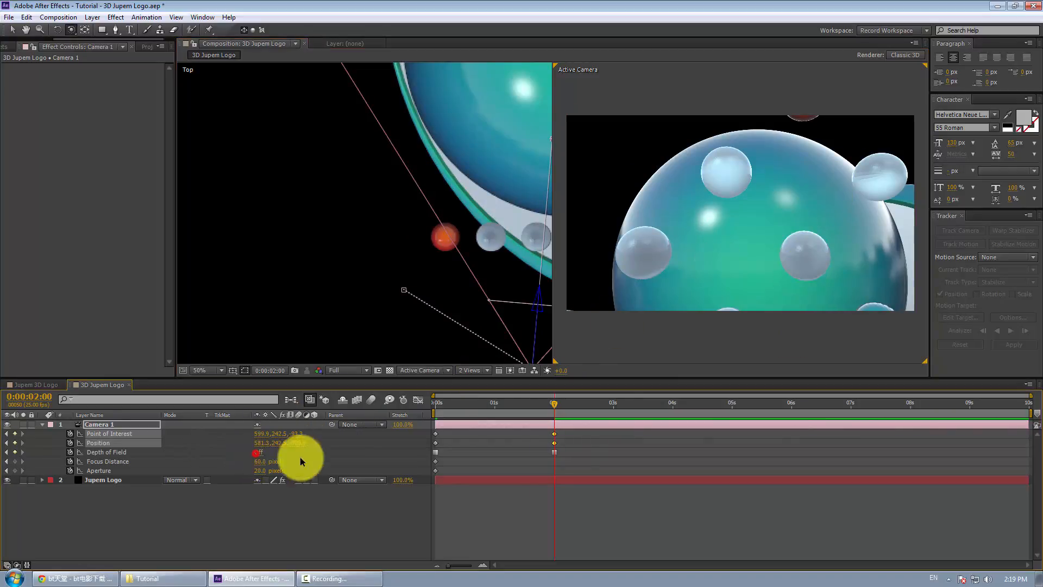
{"action": "left_click_drag", "start_coordinate": [838, 226], "coordinate": [814, 247]}
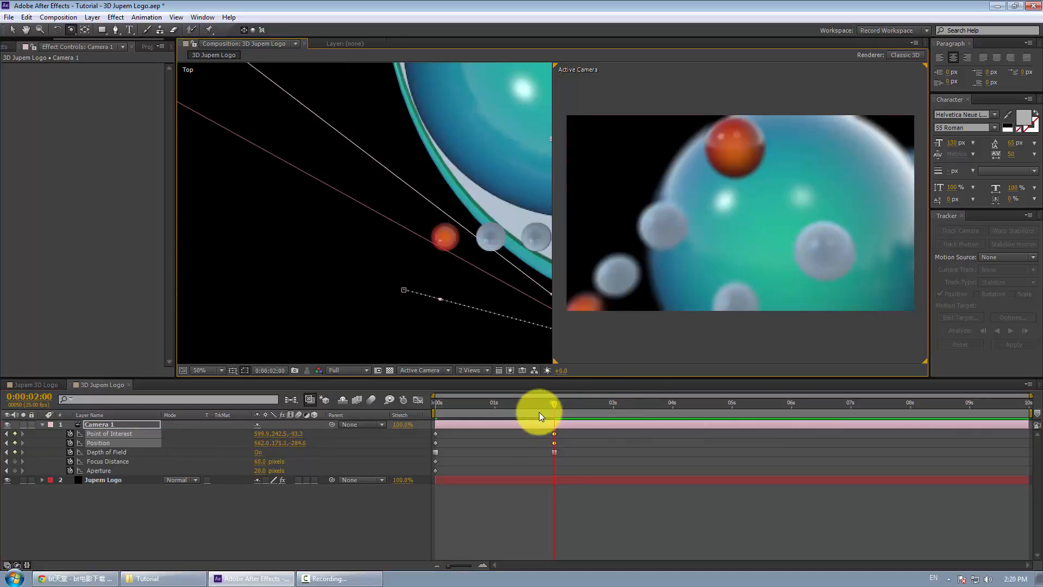
{"action": "key", "text": "ctrl+z"}
{"action": "key", "text": "ctrl+z"}
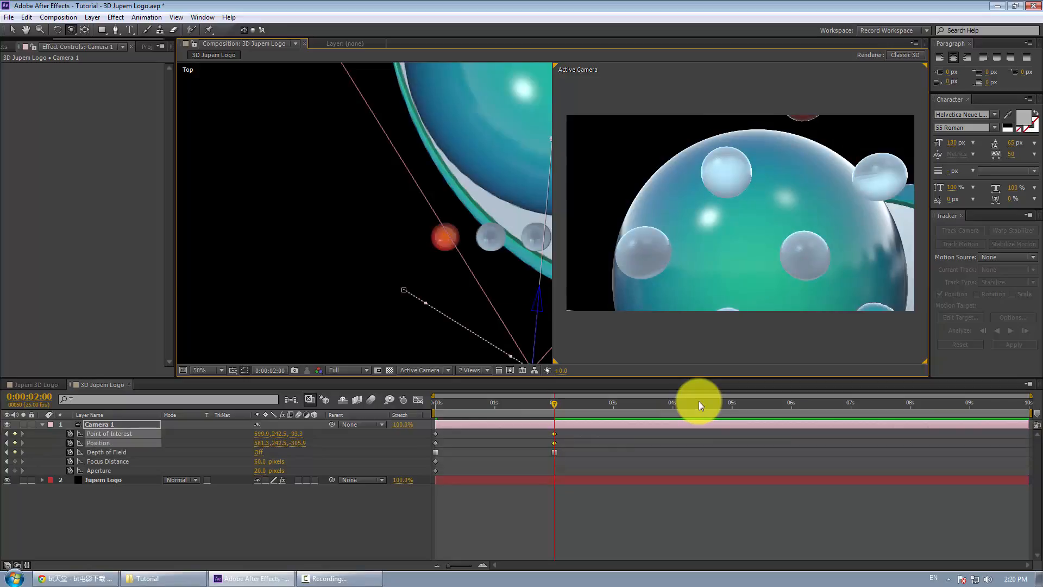
At 0:00:02:00, move Camera 1 to a close side view of an orange ball against the planet and turn on Depth of Field.
{"action": "left_click_drag", "start_coordinate": [818, 198], "coordinate": [798, 244]}
{"action": "key", "text": "c"}
{"action": "key", "text": "c"}
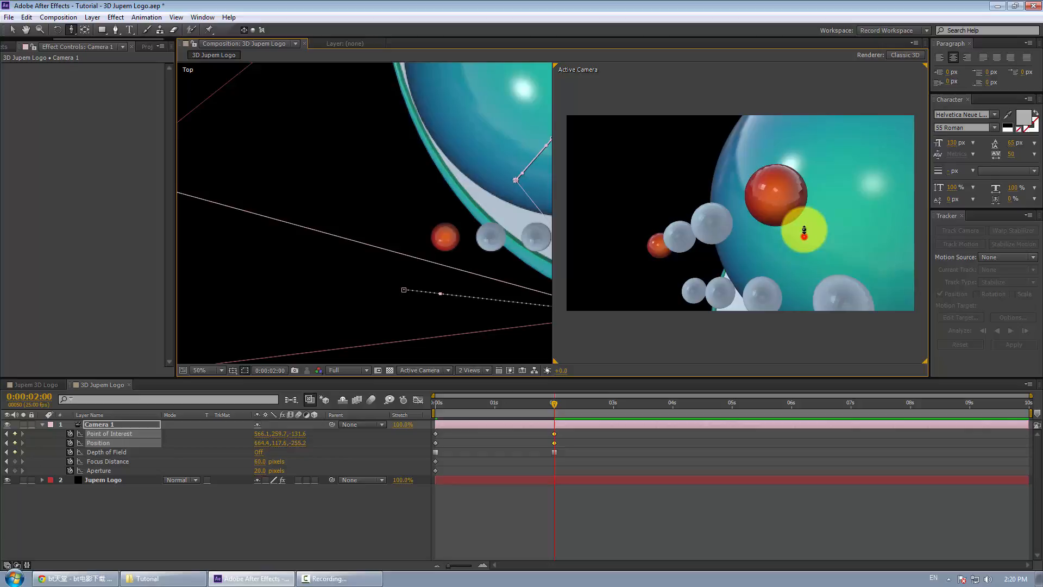
{"action": "left_click_drag", "start_coordinate": [804, 231], "coordinate": [803, 226]}
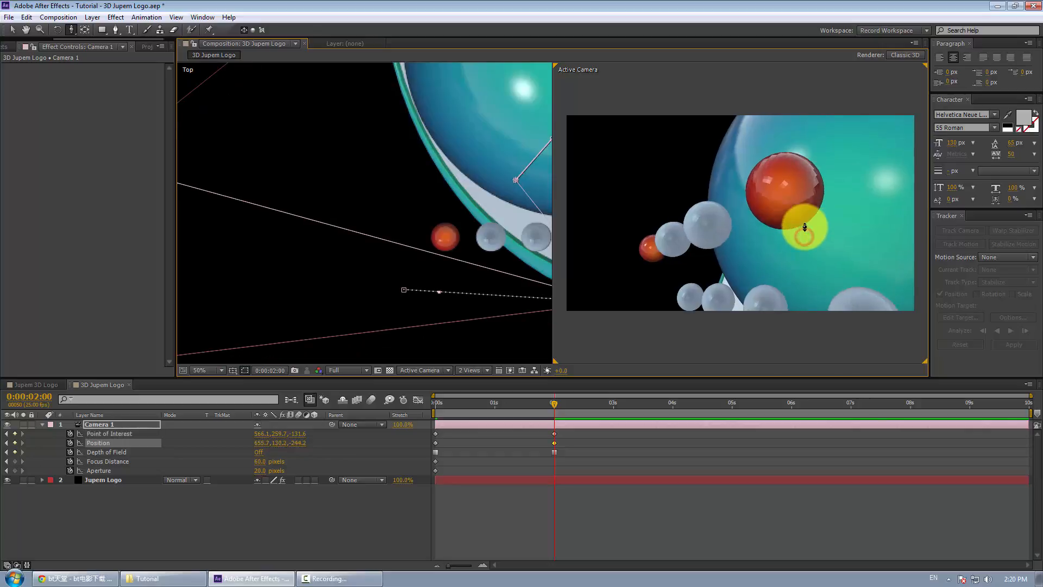
{"action": "left_click", "coordinate": [259, 451]}
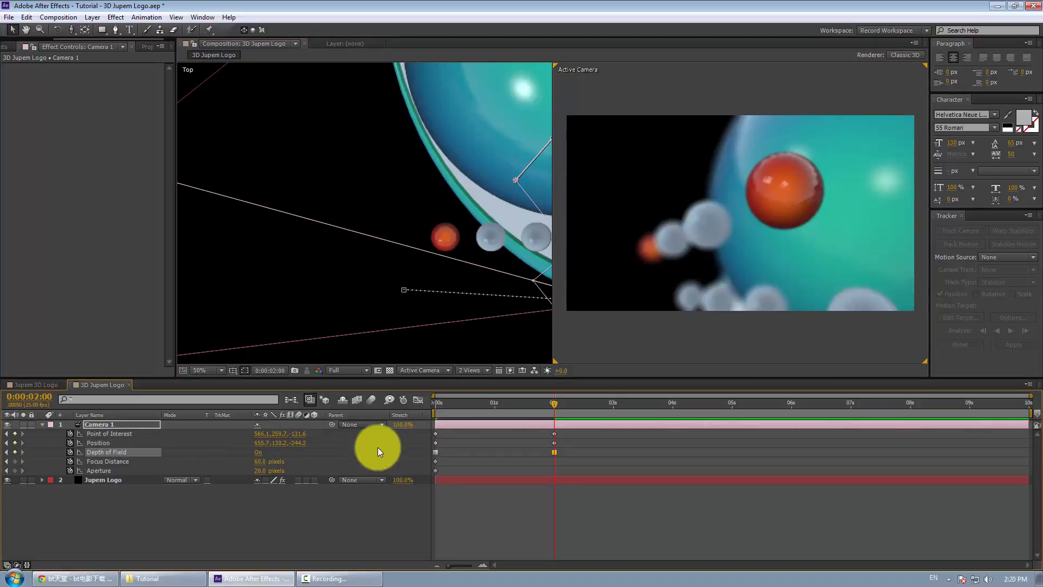
Set Camera 1's Focus Distance at 0:00:02:00 to 75 pixels, using the Top view to judge the focal plane.
{"action": "scroll", "coordinate": [430, 252], "scroll_direction": "up", "scroll_amount": 4}
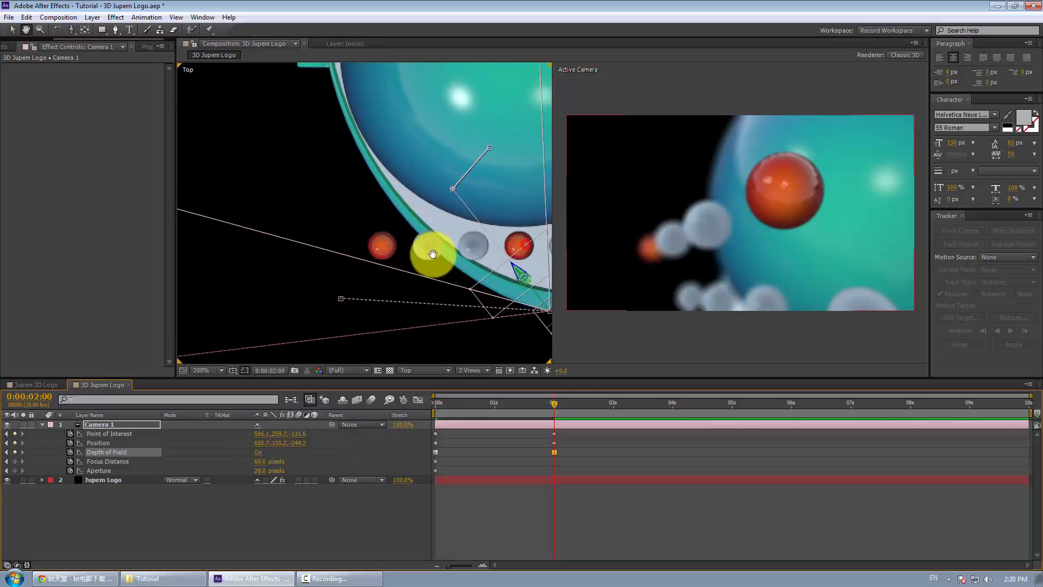
{"action": "left_click_drag", "start_coordinate": [487, 292], "coordinate": [454, 286]}
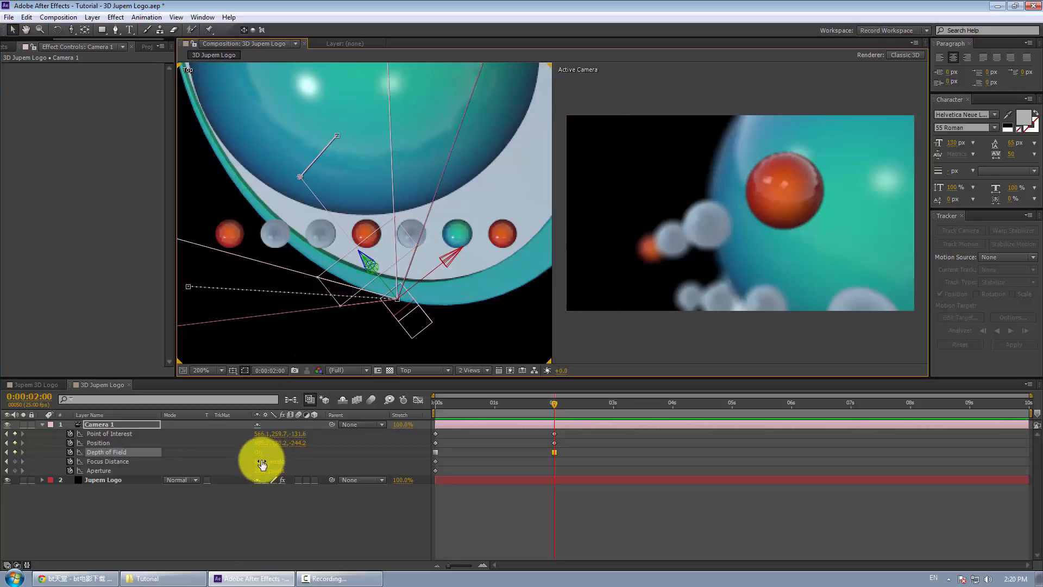
{"action": "left_click_drag", "start_coordinate": [261, 464], "coordinate": [282, 462]}
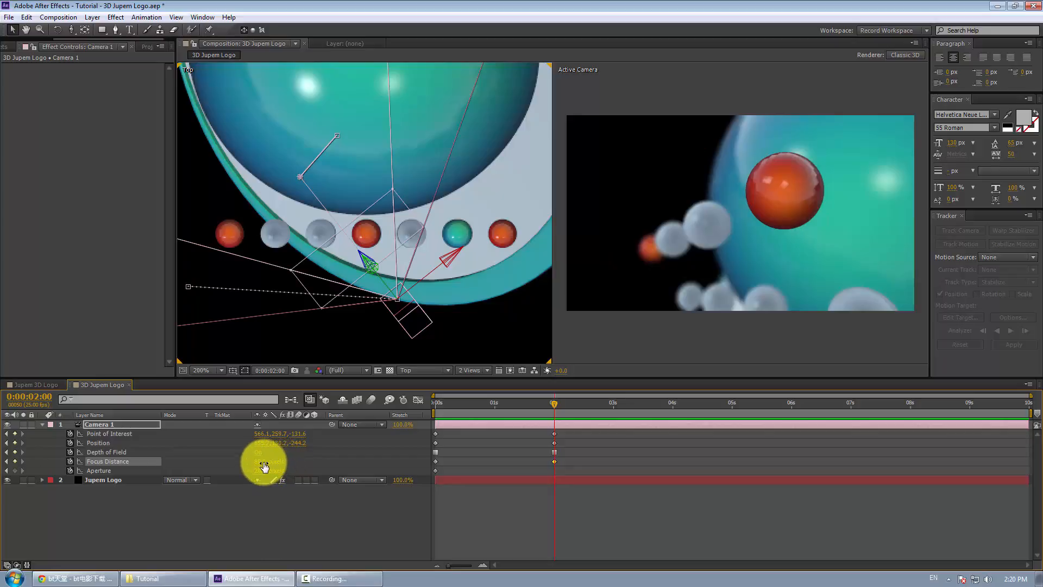
{"action": "left_click", "coordinate": [262, 462]}
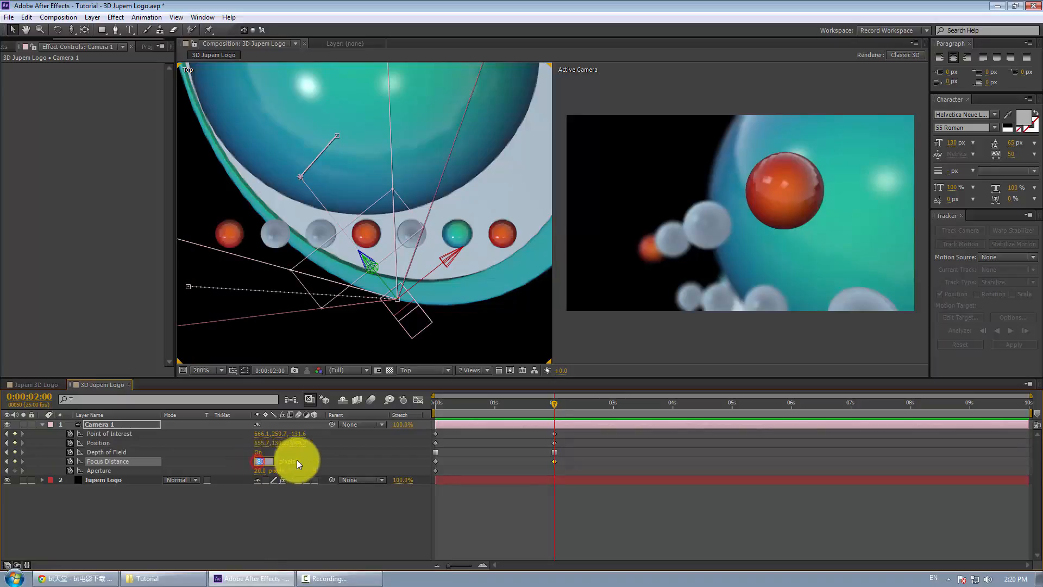
{"action": "type", "text": "85"}
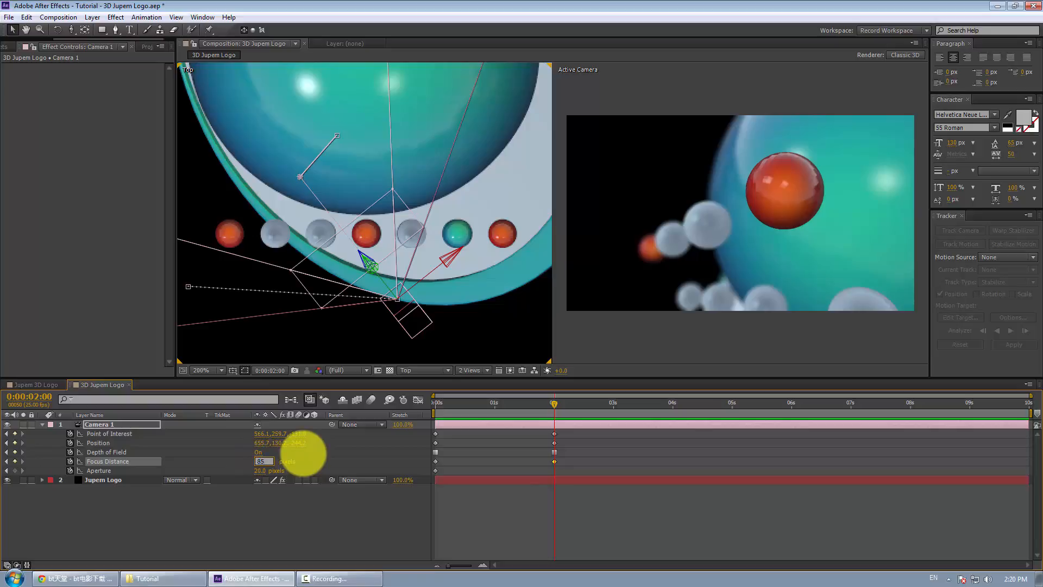
{"action": "key", "text": "Return"}
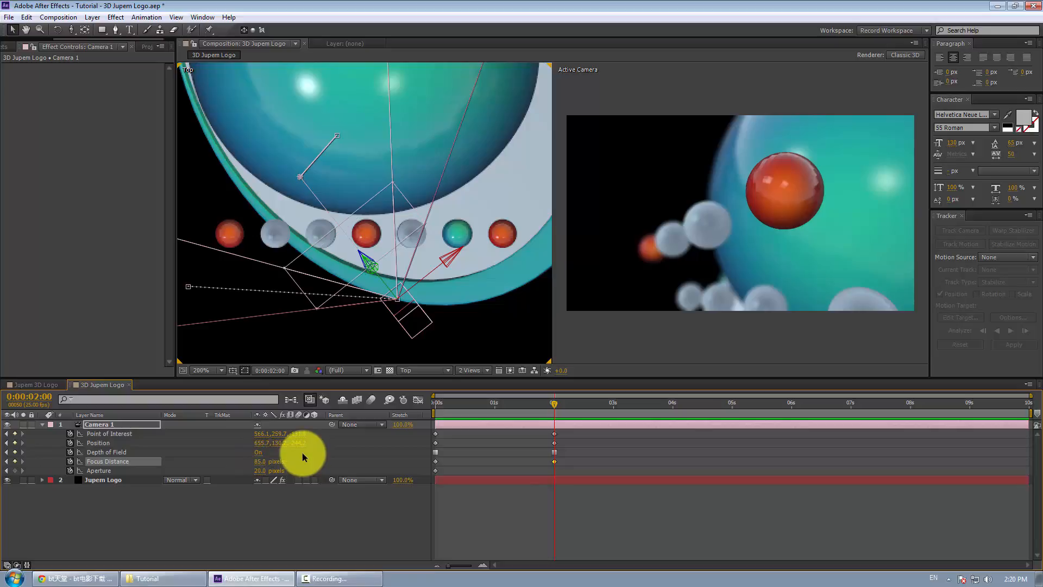
{"action": "left_click", "coordinate": [260, 463]}
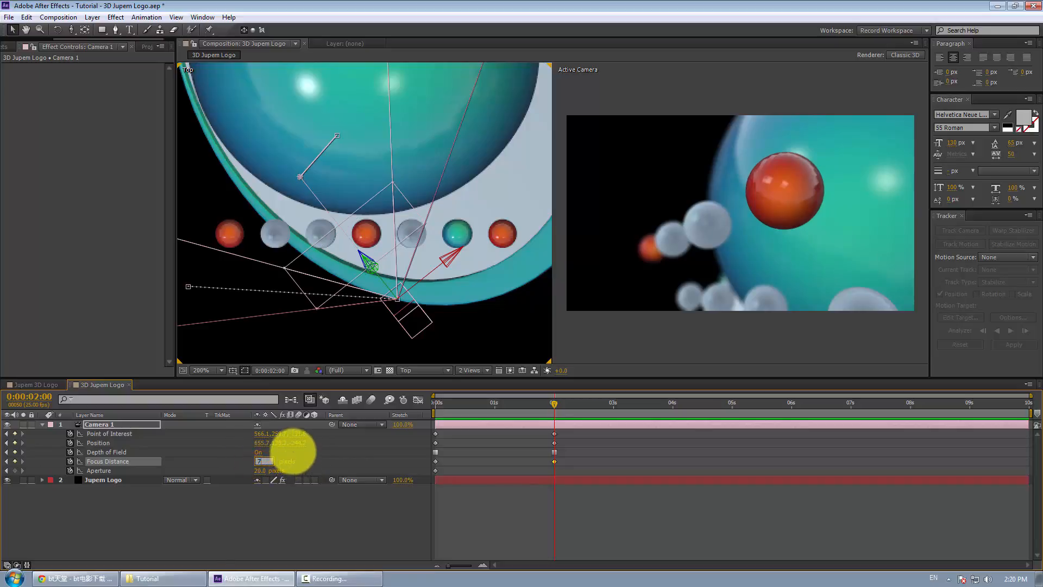
{"action": "type", "text": "75"}
{"action": "key", "text": "Return"}
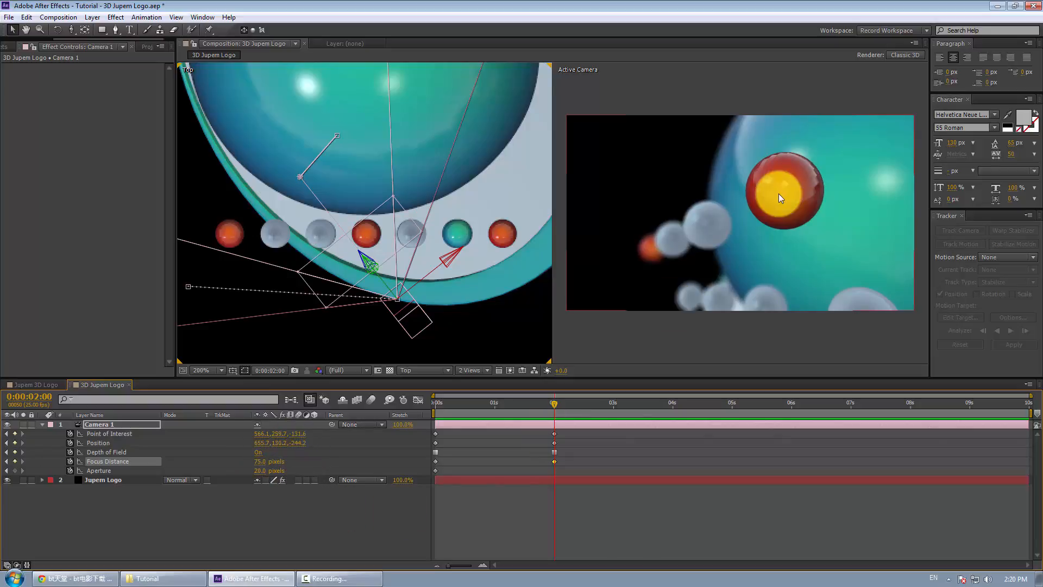
Keep Camera 1's Aperture at 20 pixels and add an Aperture keyframe at 0:00:02:00.
{"action": "left_click", "coordinate": [263, 472]}
{"action": "type", "text": "20"}
{"action": "key", "text": "Return"}
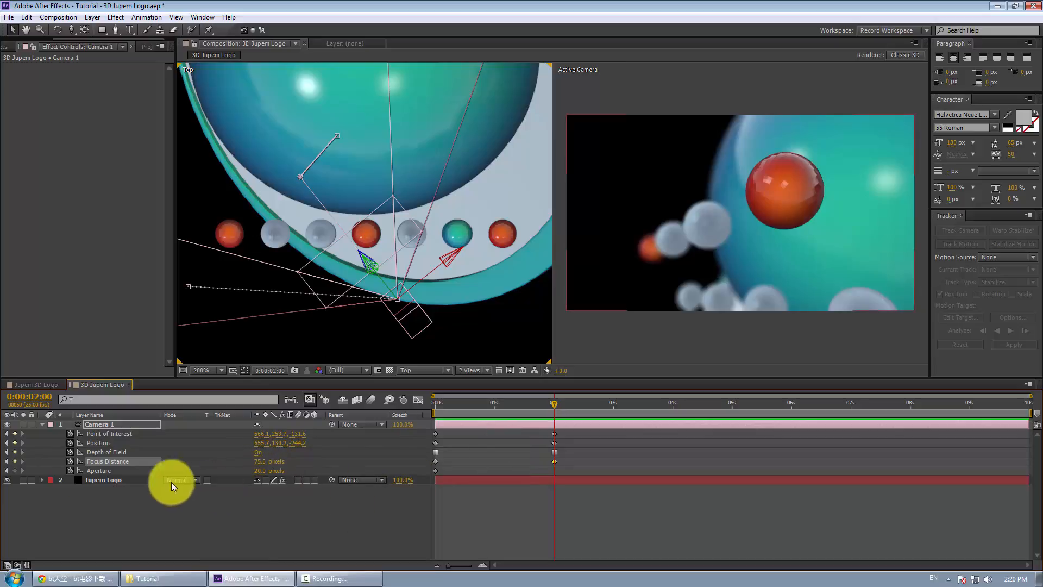
{"action": "left_click", "coordinate": [16, 470]}
{"action": "left_click", "coordinate": [522, 520]}
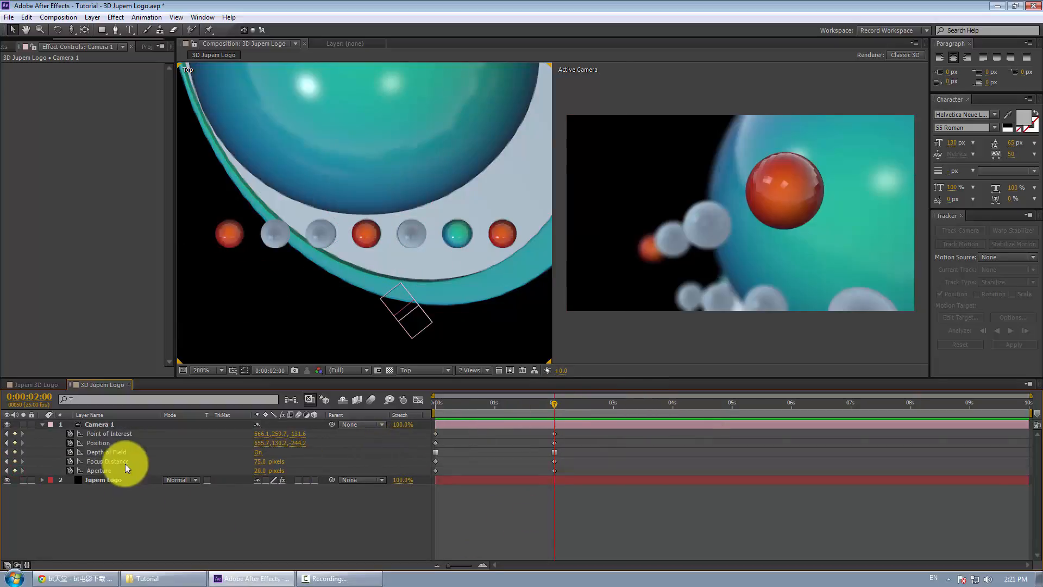
Remove all Depth of Field keyframes from Camera 1 and turn Depth of Field off.
{"action": "left_click", "coordinate": [71, 453]}
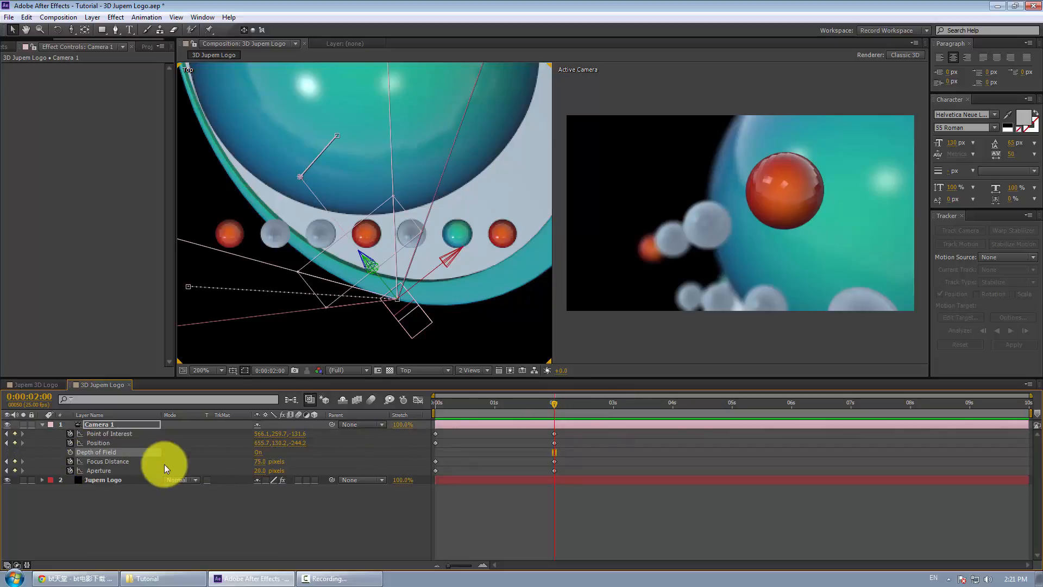
{"action": "left_click", "coordinate": [259, 452]}
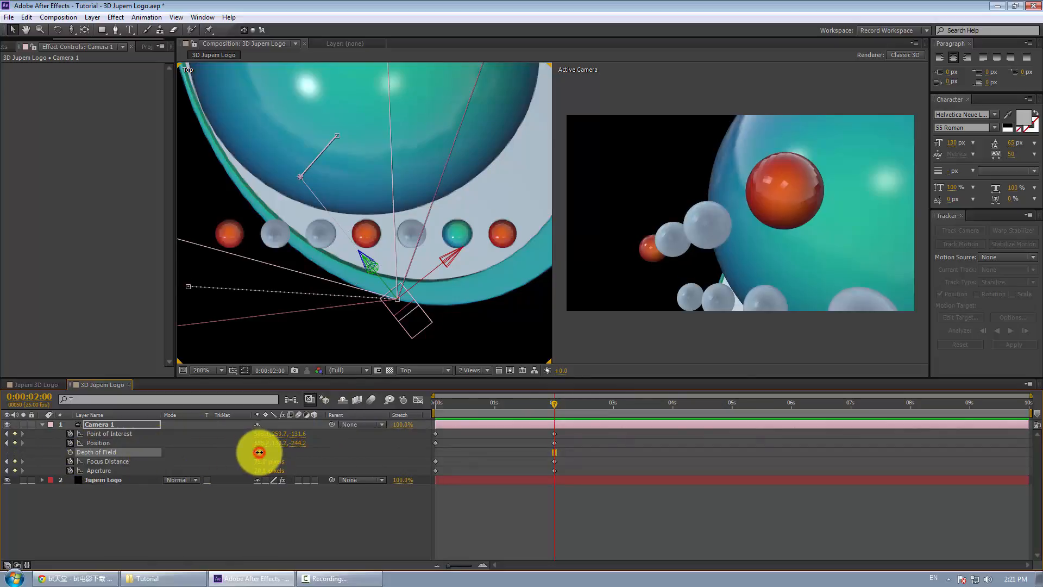
{"action": "left_click", "coordinate": [259, 452]}
{"action": "left_click", "coordinate": [259, 452]}
{"action": "left_click", "coordinate": [259, 452]}
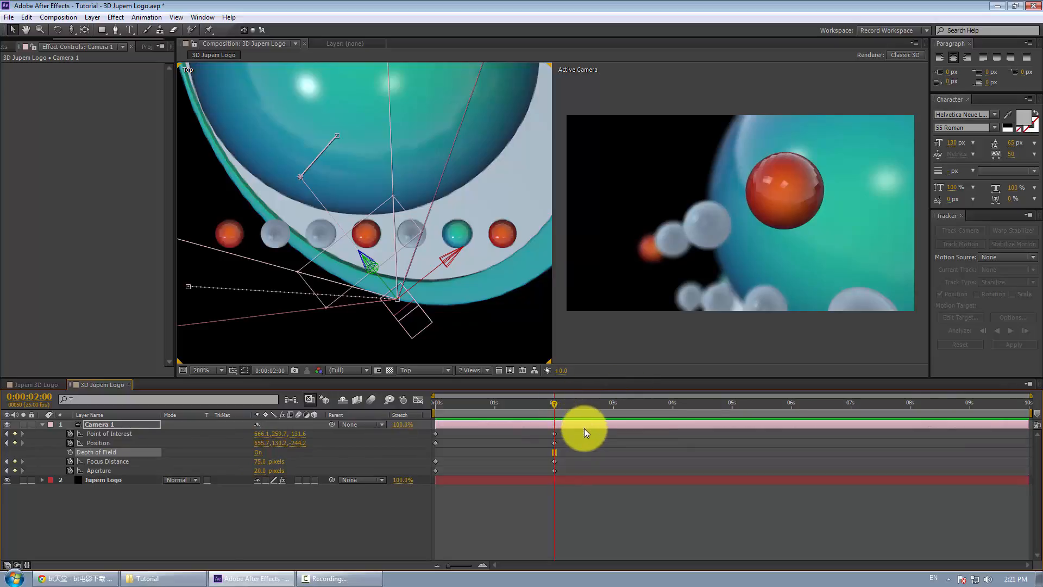
{"action": "key", "text": "Page_Down"}
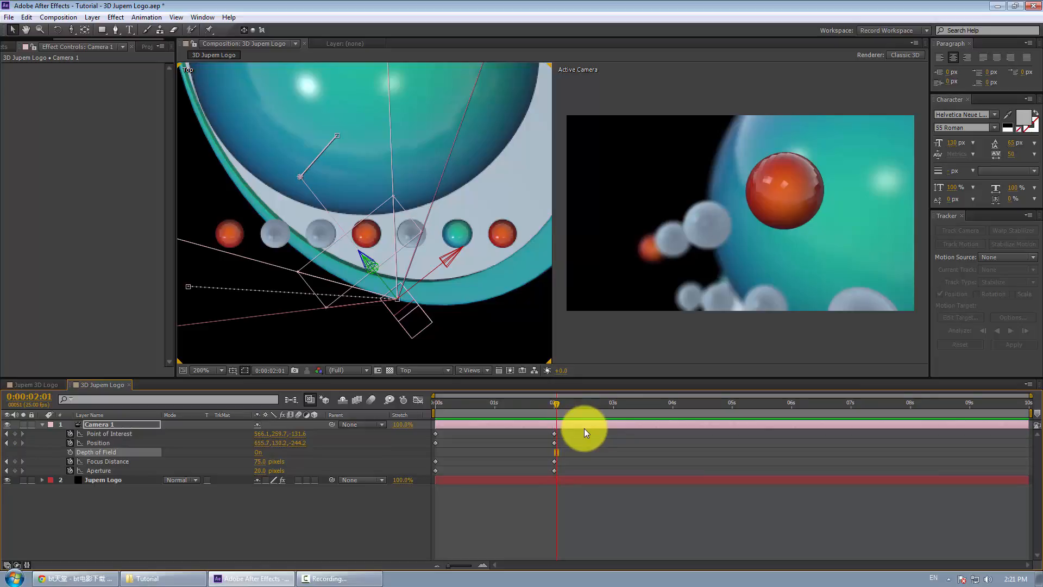
{"action": "key", "text": "Page_Up"}
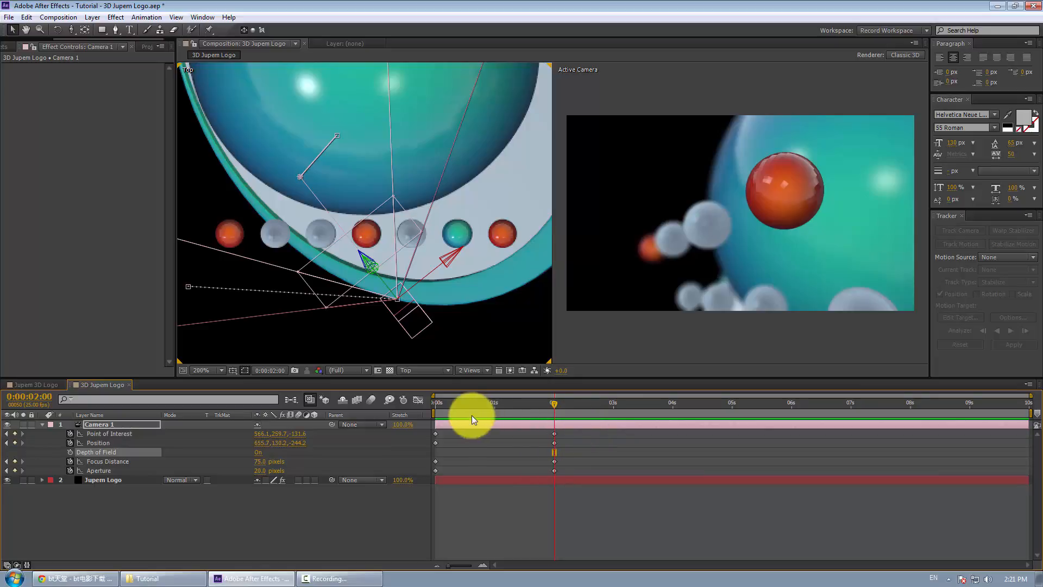
{"action": "left_click_drag", "start_coordinate": [441, 407], "coordinate": [420, 411]}
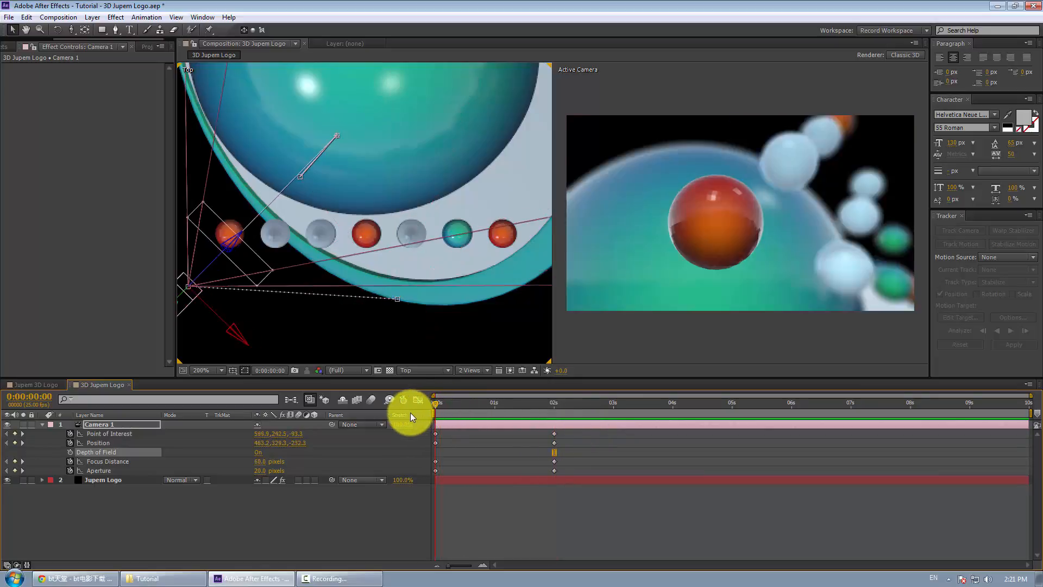
{"action": "left_click", "coordinate": [258, 453]}
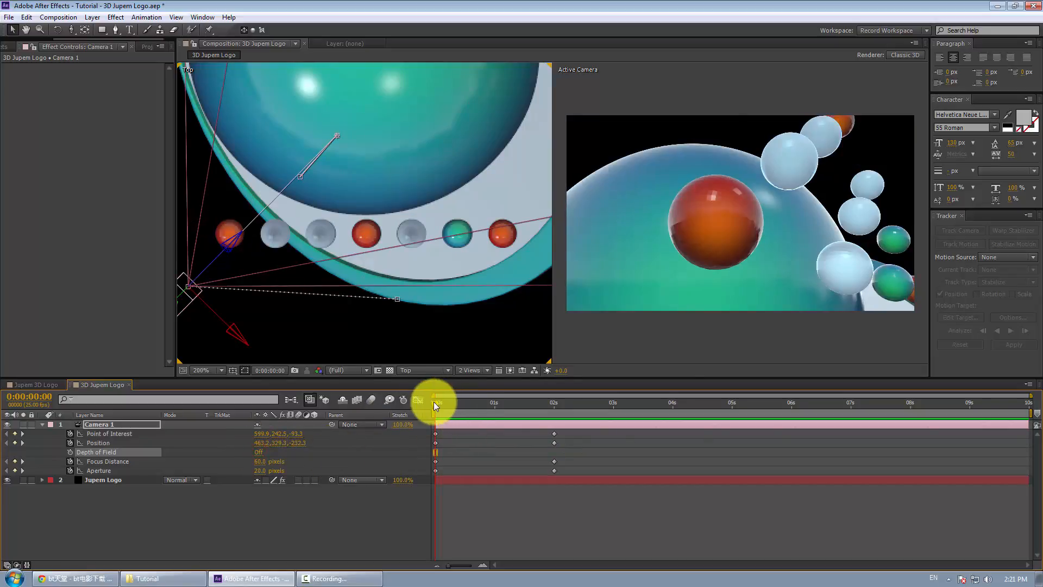
Shift Camera 1's Point of Interest, Position, Focus Distance and Aperture keyframes from 0:00:02:00 to 0:00:01:24.
{"action": "left_click_drag", "start_coordinate": [433, 402], "coordinate": [553, 392]}
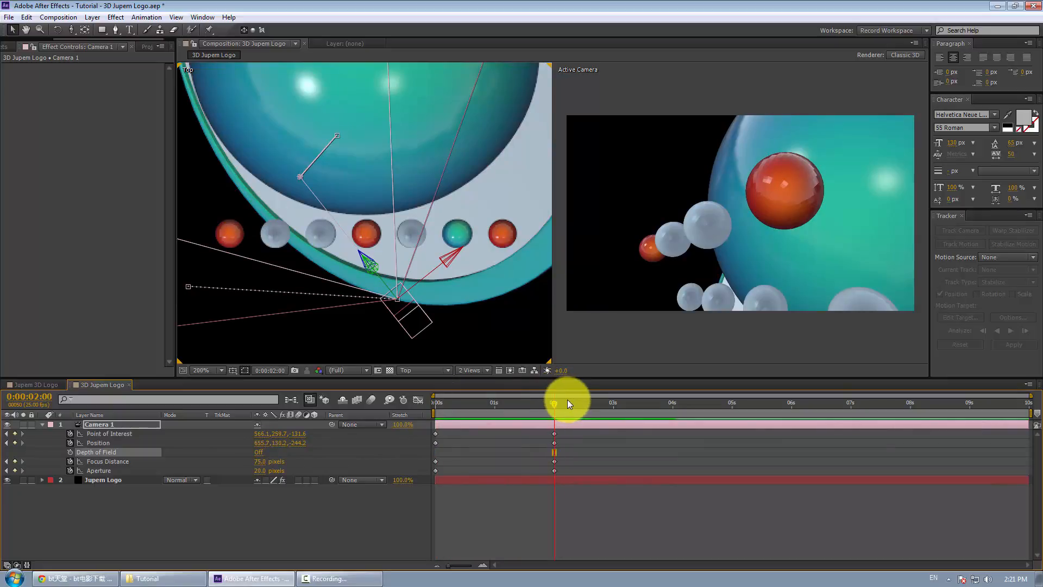
{"action": "key", "text": "Page_Down"}
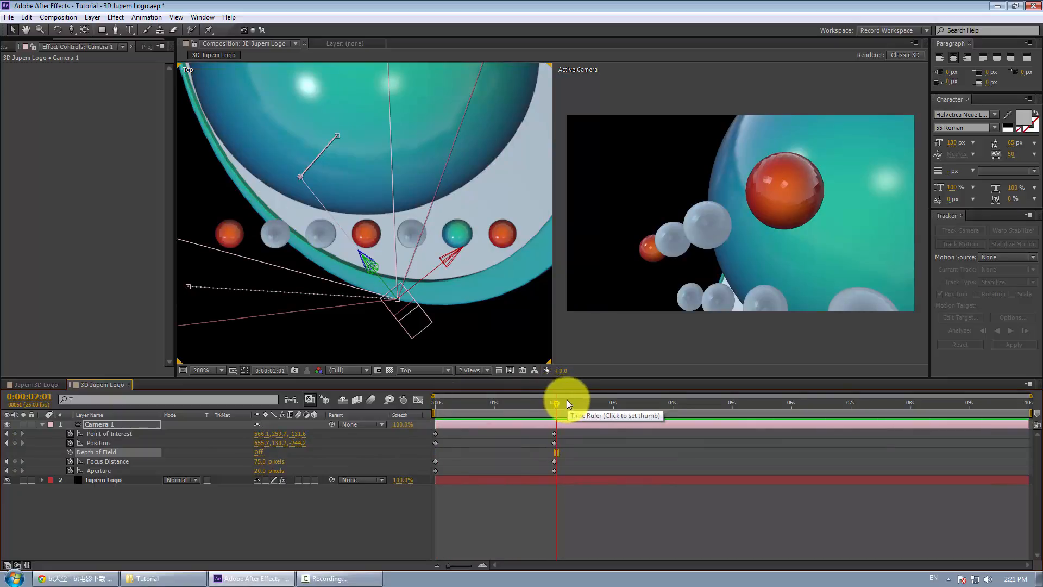
{"action": "key", "text": "="}
{"action": "key", "text": "="}
{"action": "left_click_drag", "start_coordinate": [572, 430], "coordinate": [540, 470]}
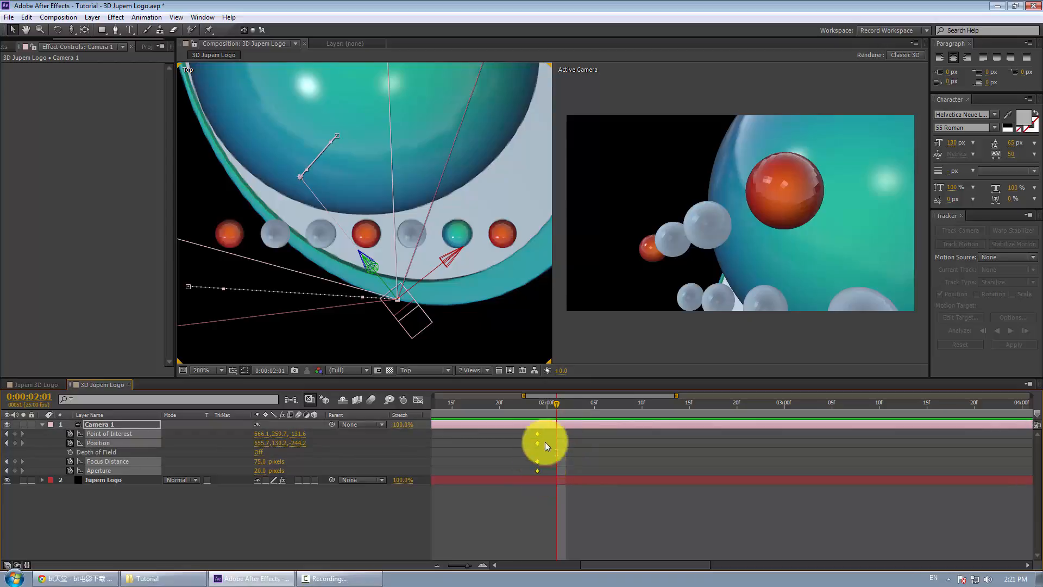
{"action": "left_click", "coordinate": [537, 404]}
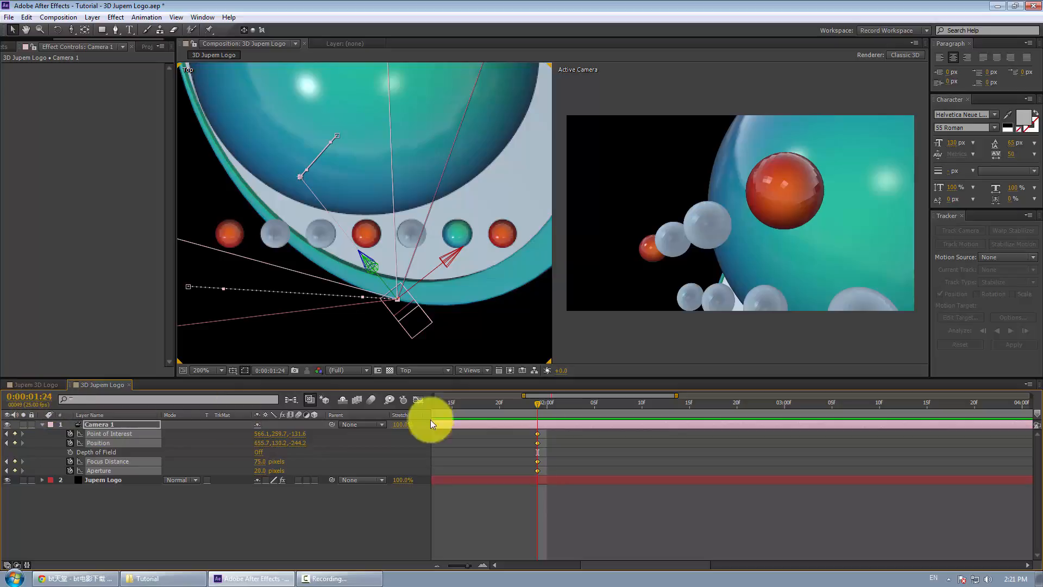
At 0:00:02:00, add a Depth of Field keyframe to Camera 1 and reset its Transform, leaving only keyframed properties listed.
{"action": "left_click", "coordinate": [547, 407]}
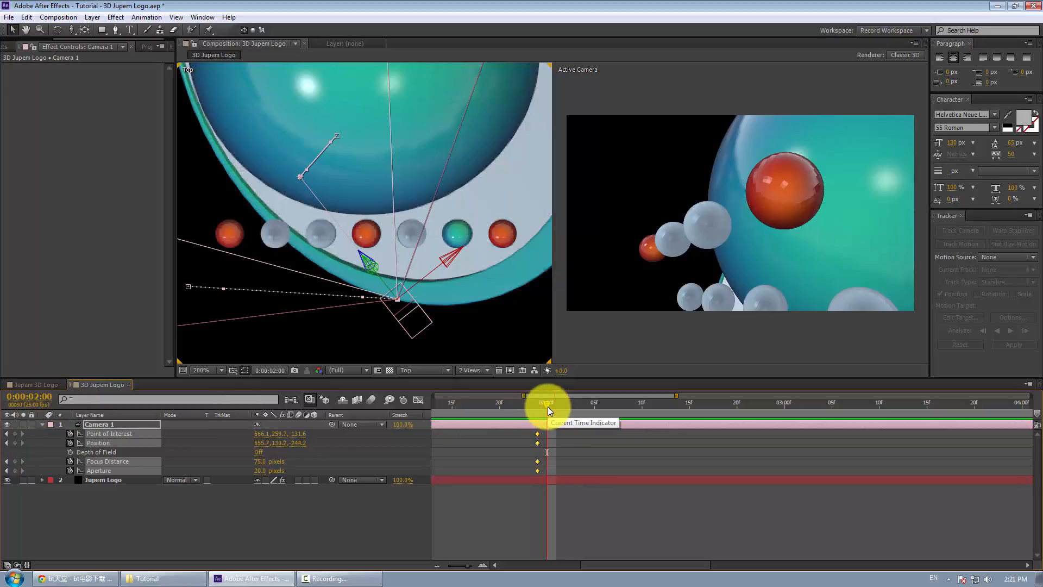
{"action": "left_click", "coordinate": [564, 497]}
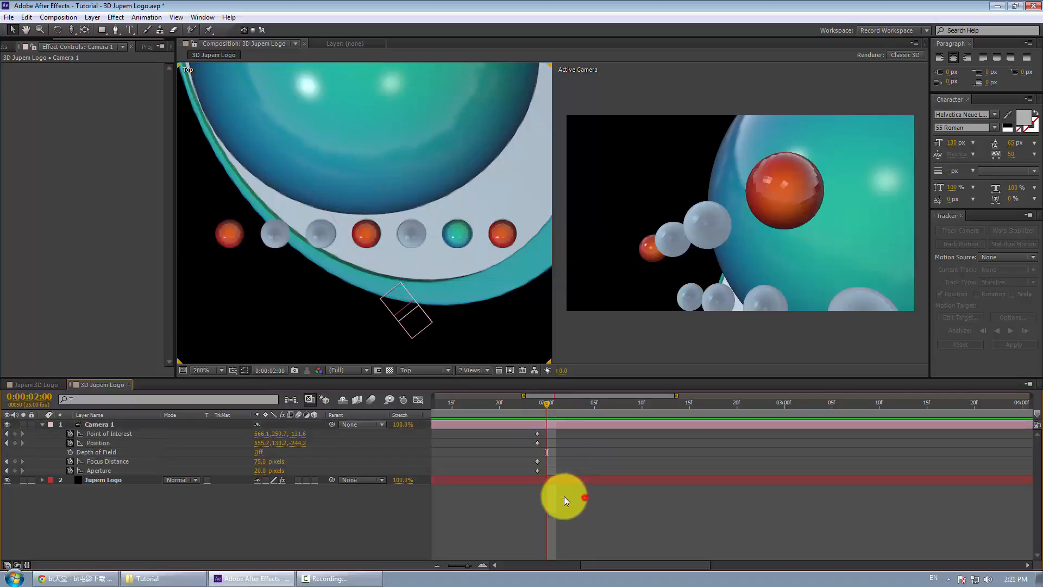
{"action": "left_click", "coordinate": [41, 425]}
{"action": "left_click", "coordinate": [41, 424]}
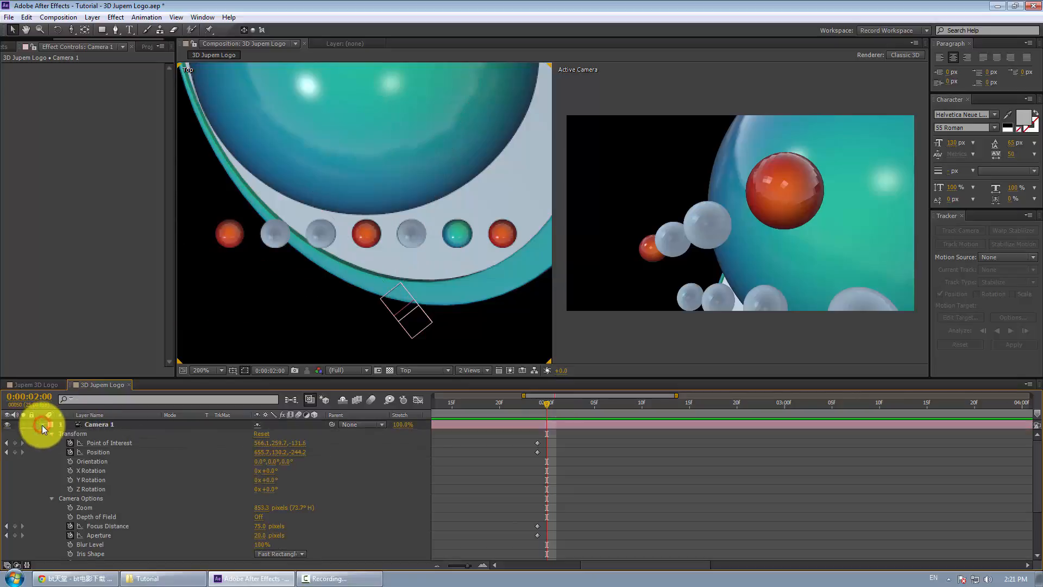
{"action": "left_click", "coordinate": [70, 517]}
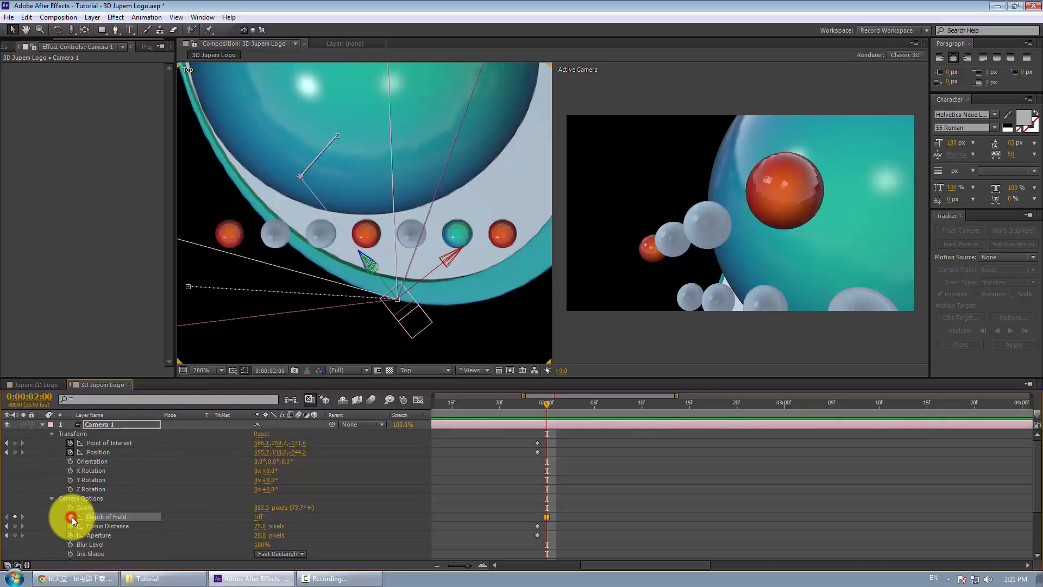
{"action": "left_click", "coordinate": [262, 434]}
{"action": "key", "text": "u"}
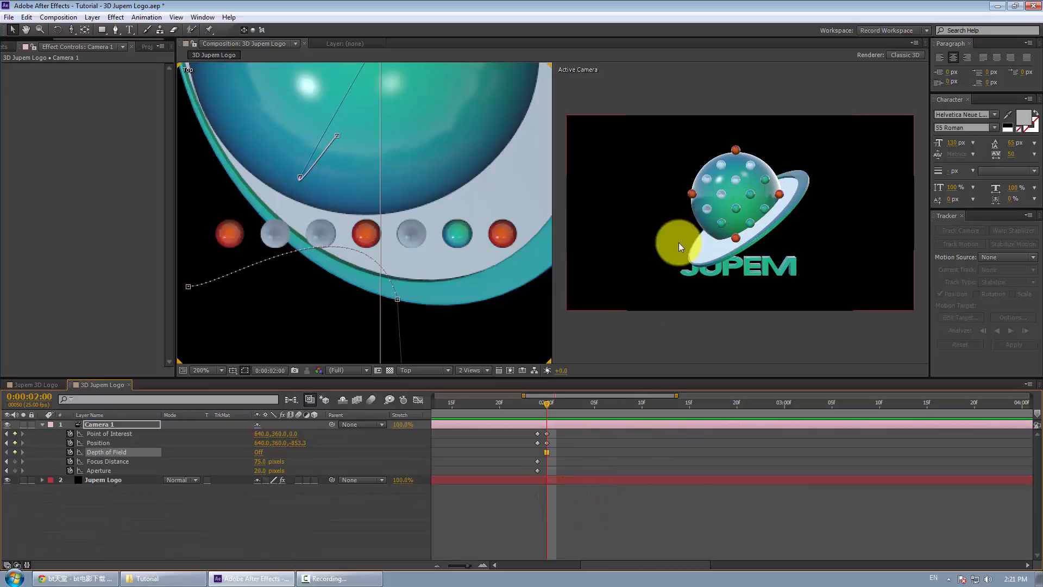
At 0:00:02:00, orbit and move Camera 1 into a close-up of the JUPEM text with the letter J in the foreground.
{"action": "key", "text": "c"}
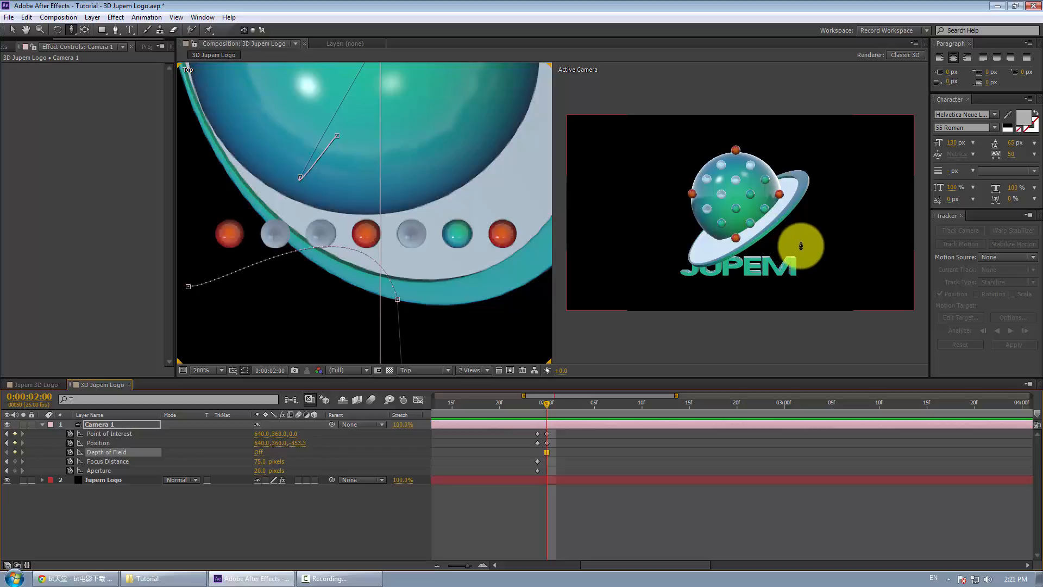
{"action": "left_click_drag", "start_coordinate": [780, 269], "coordinate": [817, 251]}
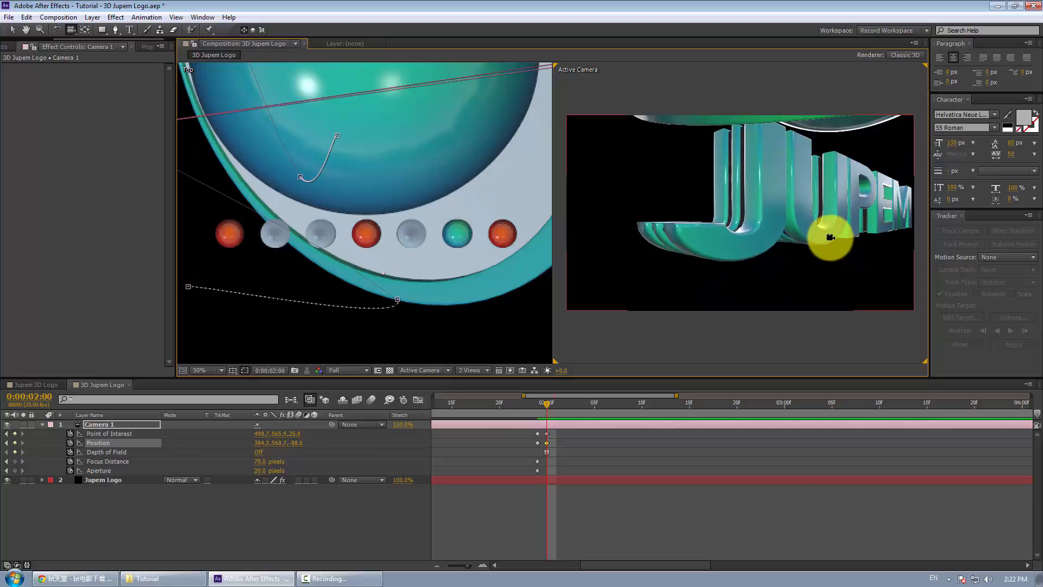
{"action": "key", "text": "c"}
{"action": "key", "text": "c"}
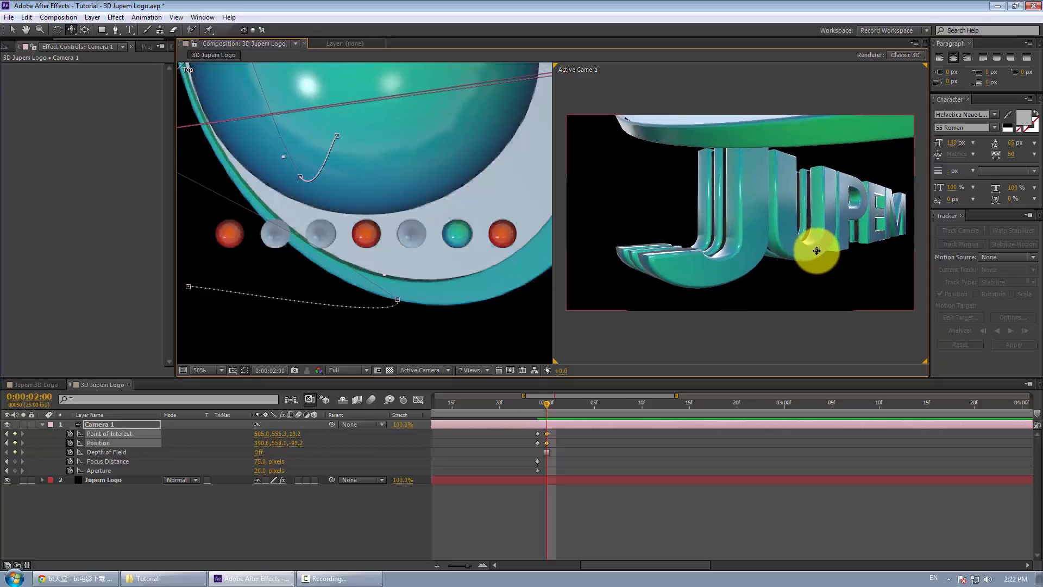
{"action": "key", "text": "v"}
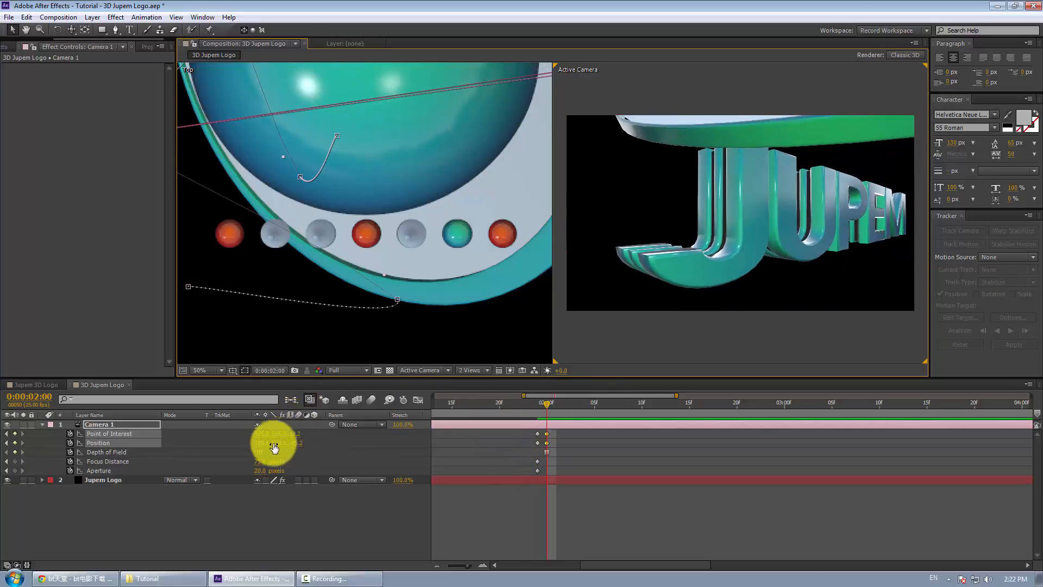
Set Camera 1's Focus Distance to 105 pixels at 0:00:02:00 with Depth of Field temporarily on, and turn Depth of Field off again.
{"action": "left_click", "coordinate": [260, 452]}
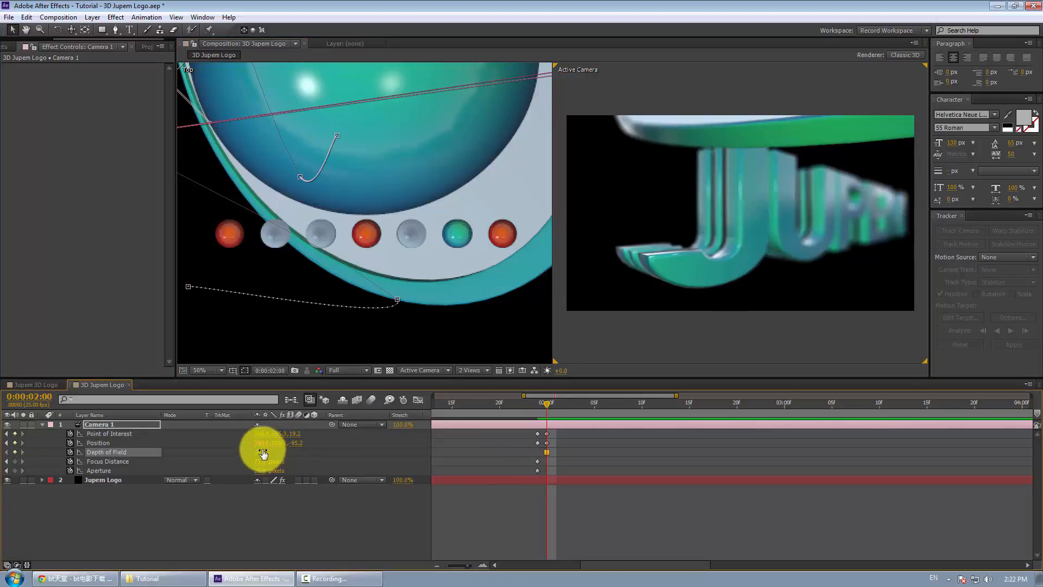
{"action": "scroll", "coordinate": [423, 209], "scroll_direction": "down", "scroll_amount": 1}
{"action": "key", "text": "space"}
{"action": "left_click_drag", "start_coordinate": [363, 227], "coordinate": [450, 272]}
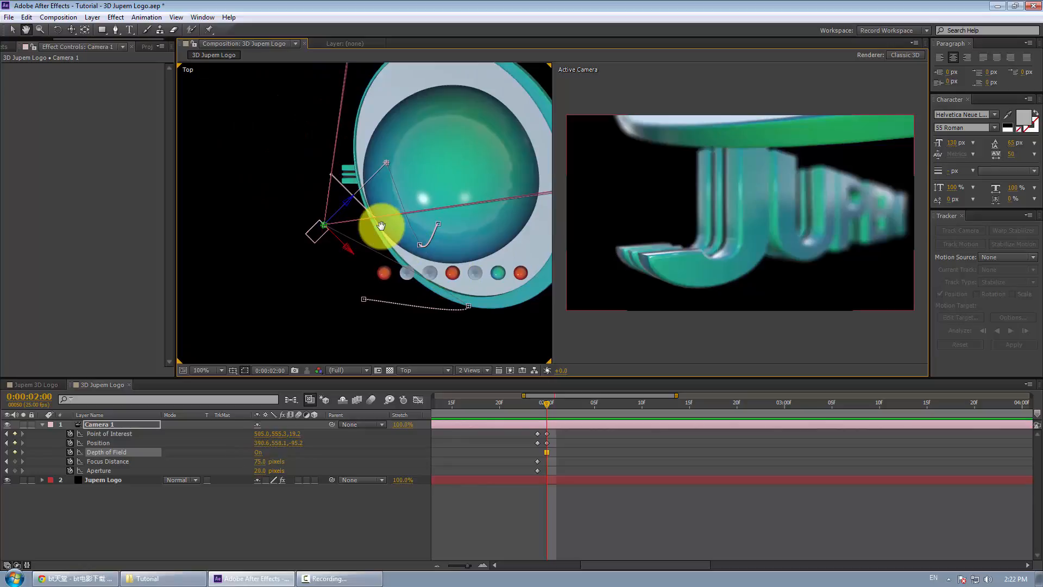
{"action": "scroll", "coordinate": [380, 226], "scroll_direction": "up", "scroll_amount": 1}
{"action": "left_click_drag", "start_coordinate": [379, 226], "coordinate": [413, 270]}
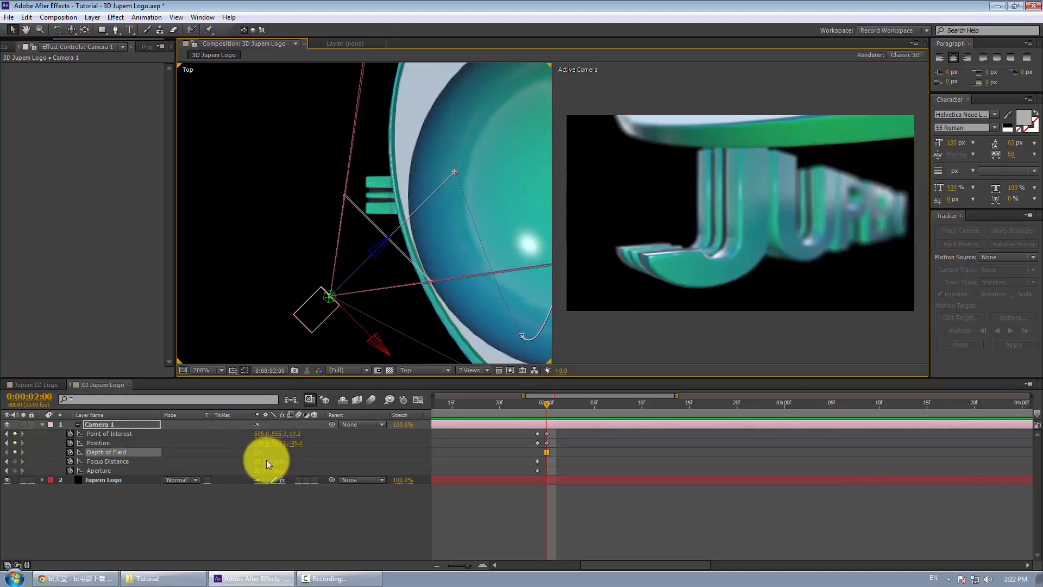
{"action": "left_click_drag", "start_coordinate": [267, 462], "coordinate": [273, 461]}
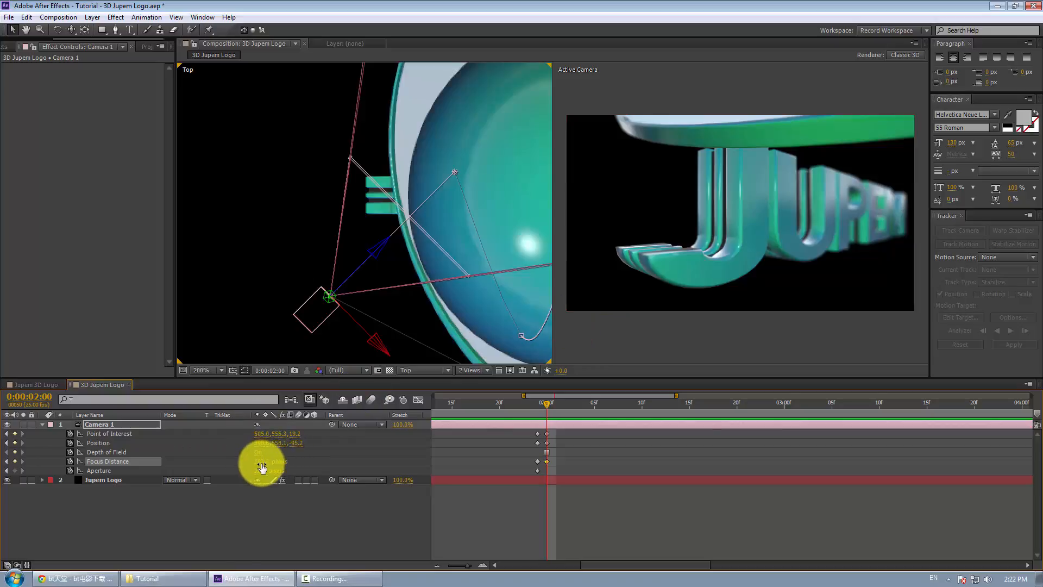
{"action": "left_click", "coordinate": [263, 461]}
{"action": "type", "text": "1"}
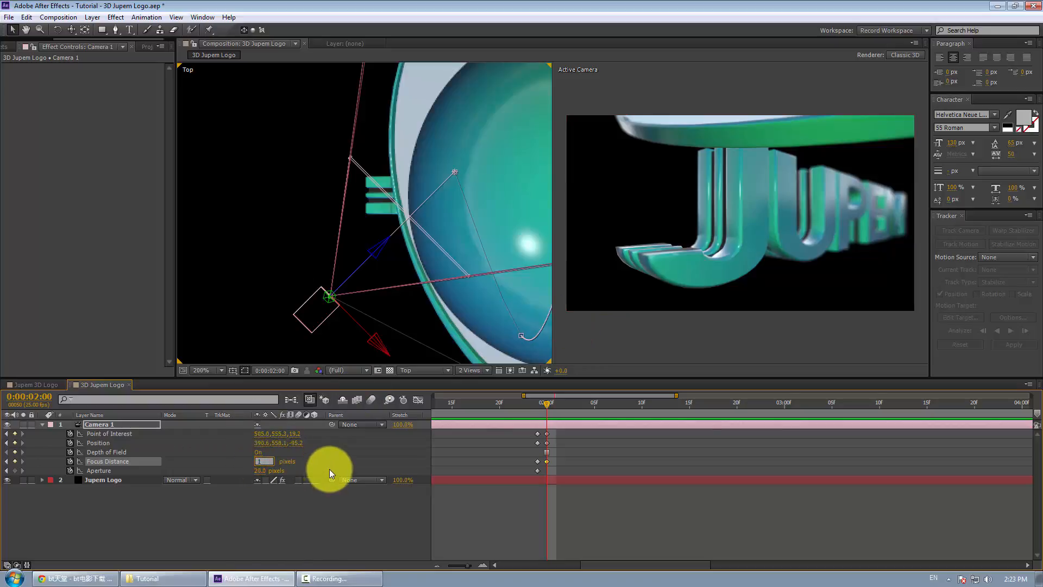
{"action": "type", "text": "05"}
{"action": "key", "text": "Return"}
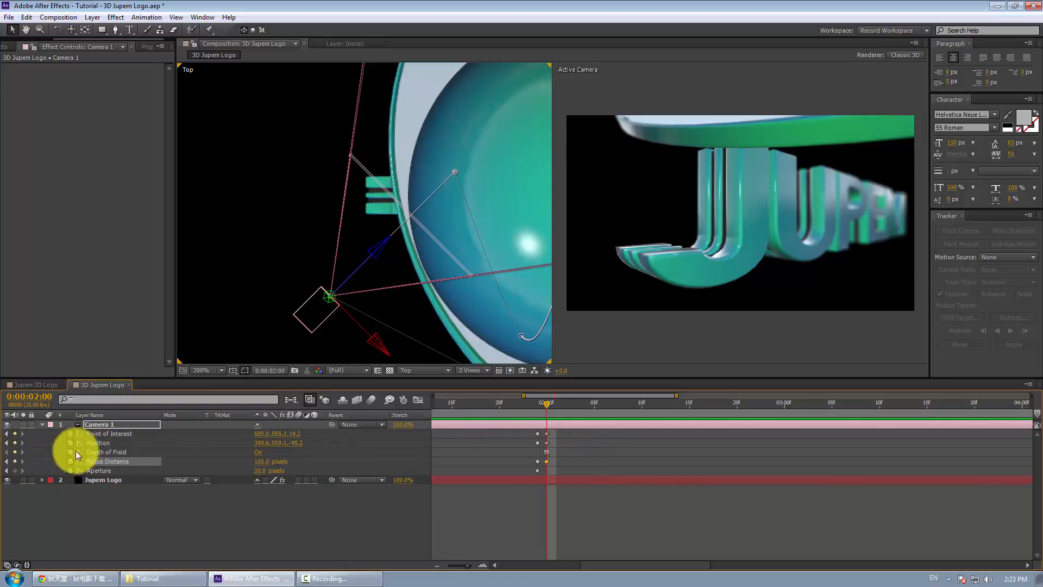
{"action": "left_click", "coordinate": [257, 453]}
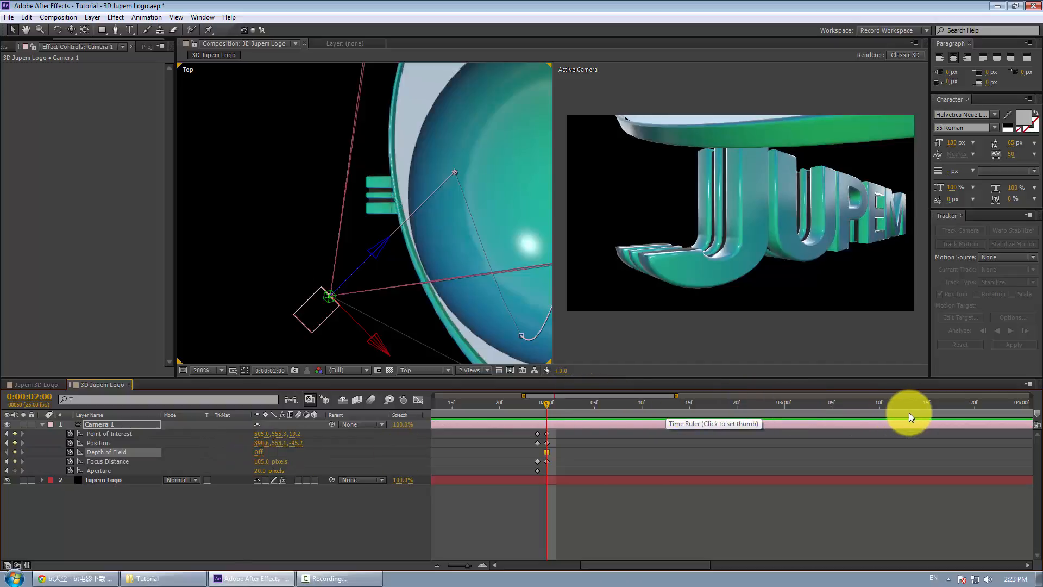
At 0:00:03:24, reframe Camera 1 into an angled close-up of the JUPEM text with the letter M in the foreground.
{"action": "key", "text": "minus"}
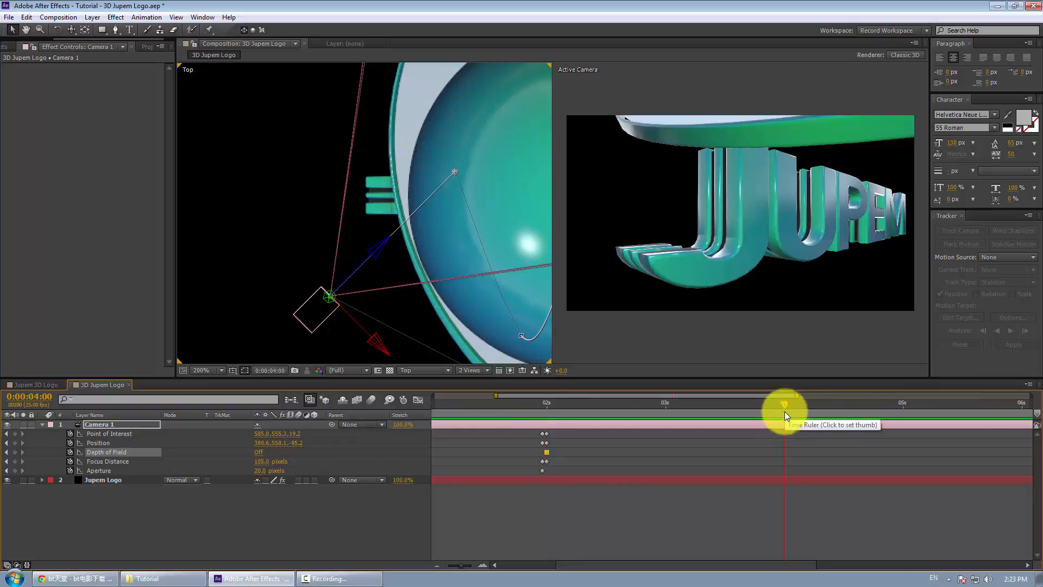
{"action": "key", "text": "Page_Up"}
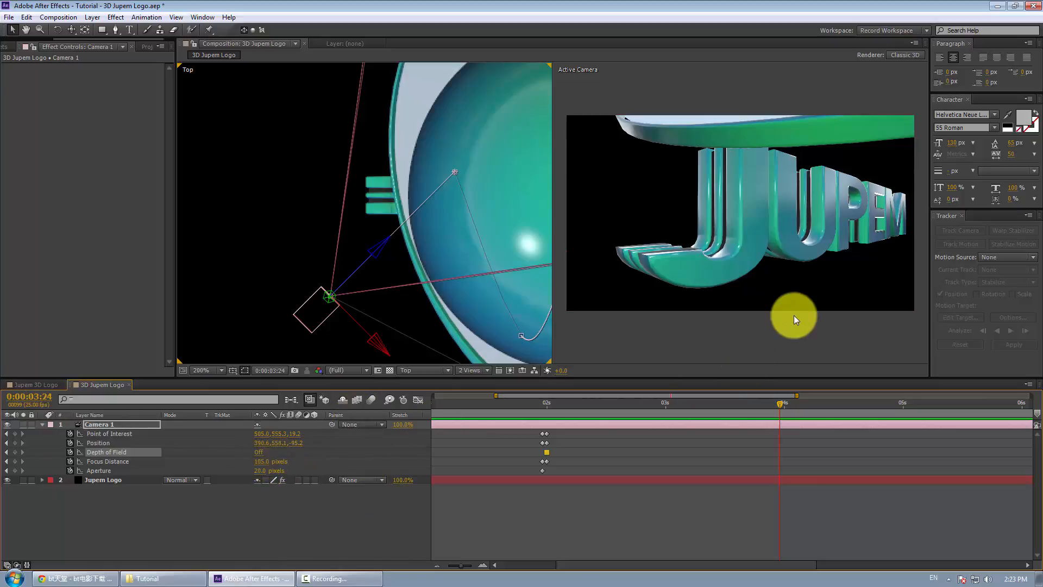
{"action": "key", "text": "c"}
{"action": "left_click_drag", "start_coordinate": [886, 261], "coordinate": [752, 238]}
{"action": "key", "text": "c"}
{"action": "key", "text": "c"}
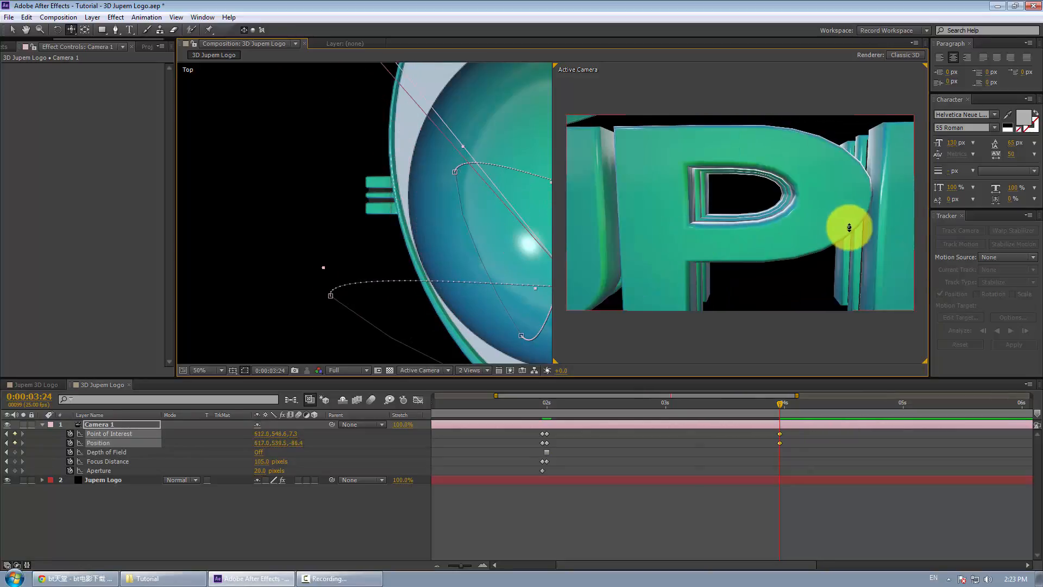
{"action": "key", "text": "c"}
{"action": "left_click_drag", "start_coordinate": [869, 234], "coordinate": [808, 259]}
{"action": "key", "text": "c"}
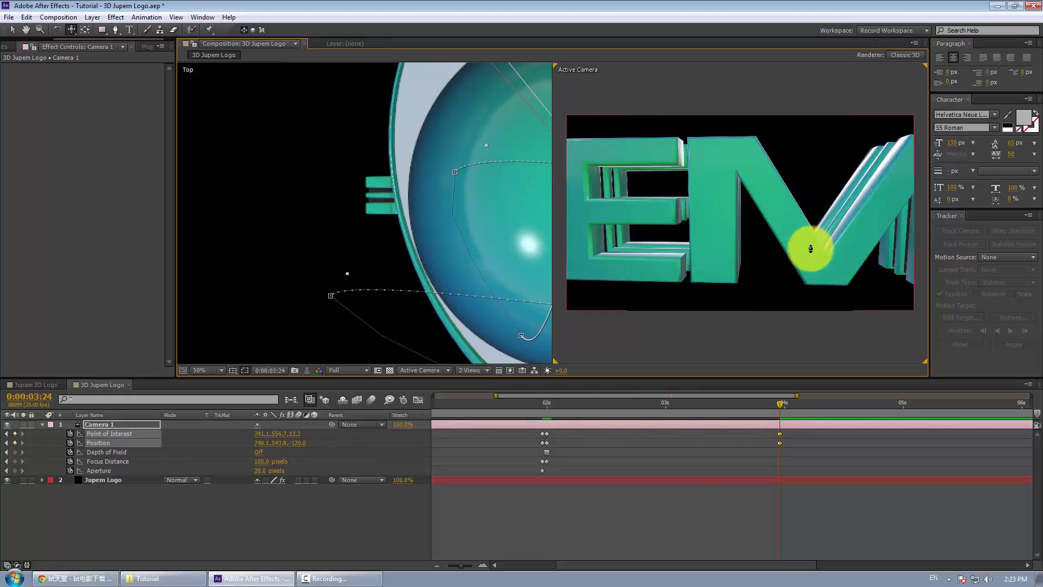
{"action": "key", "text": "c"}
{"action": "key", "text": "c"}
{"action": "key", "text": "c"}
{"action": "key", "text": "v"}
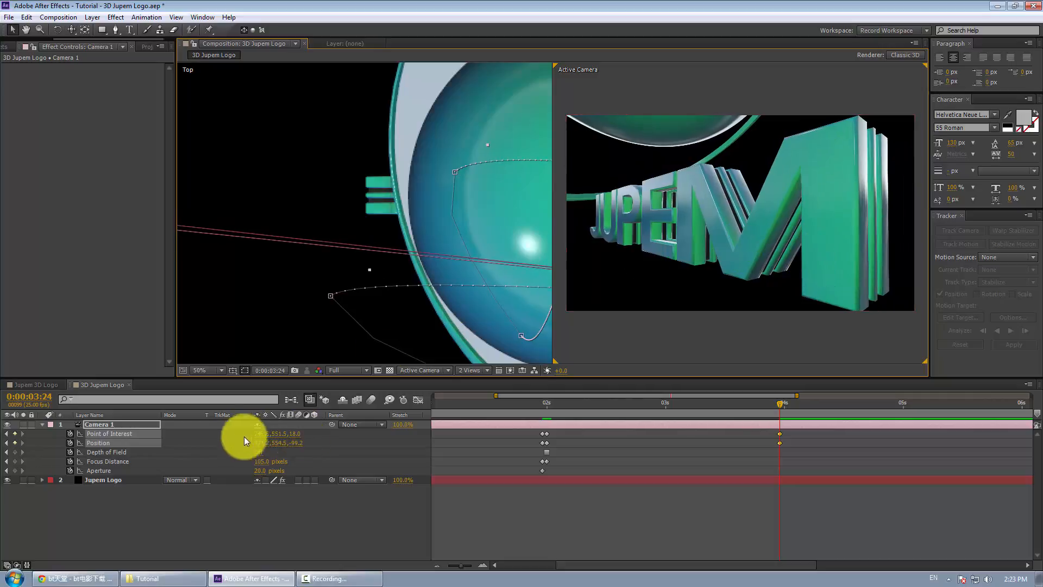
At 0:00:03:24, with Depth of Field on, set Camera 1's Focus Distance to 115 pixels and Aperture to 15 pixels.
{"action": "left_click", "coordinate": [261, 462]}
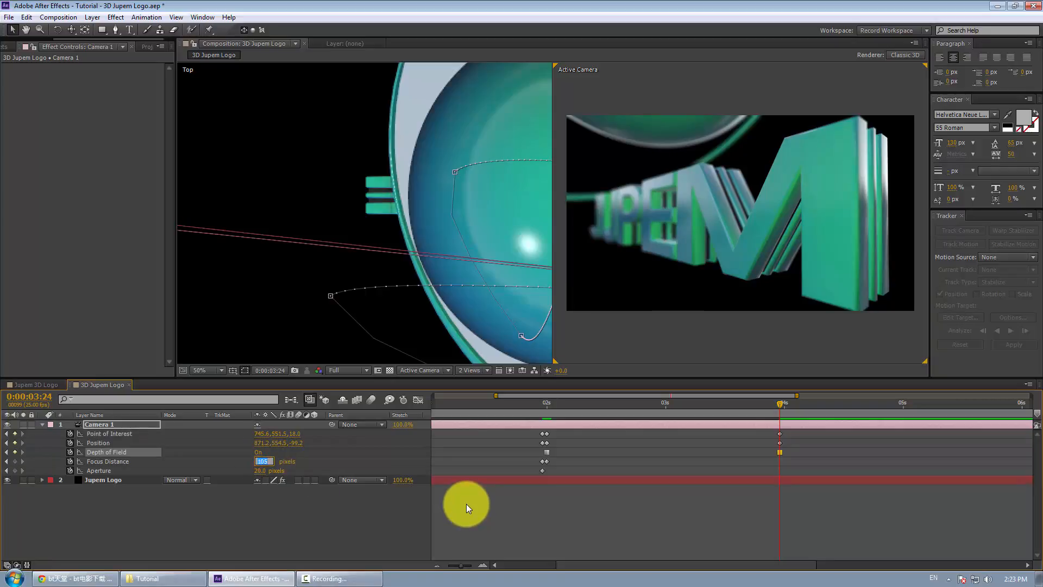
{"action": "key", "text": "Return"}
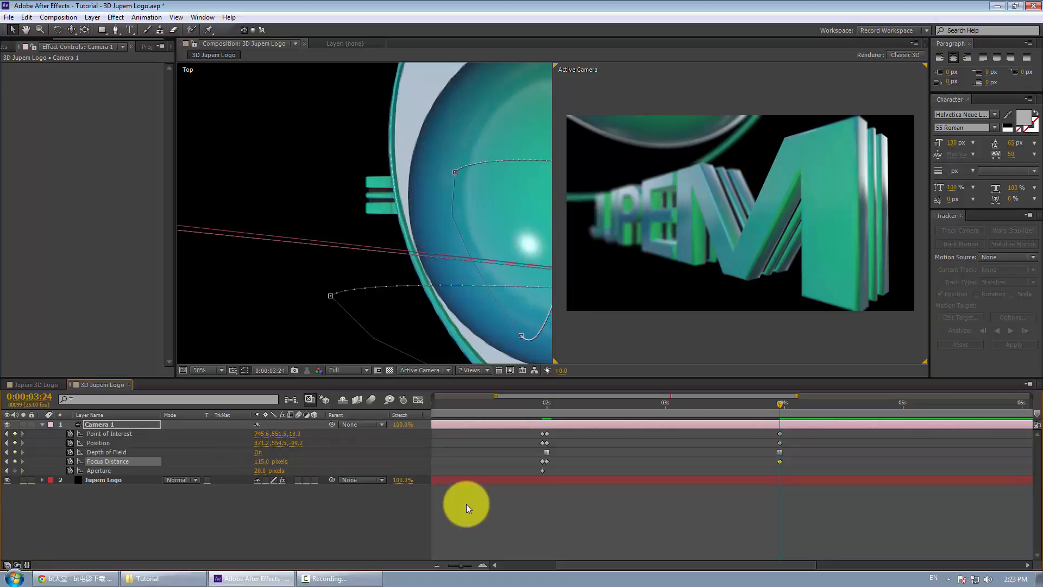
{"action": "left_click", "coordinate": [258, 470]}
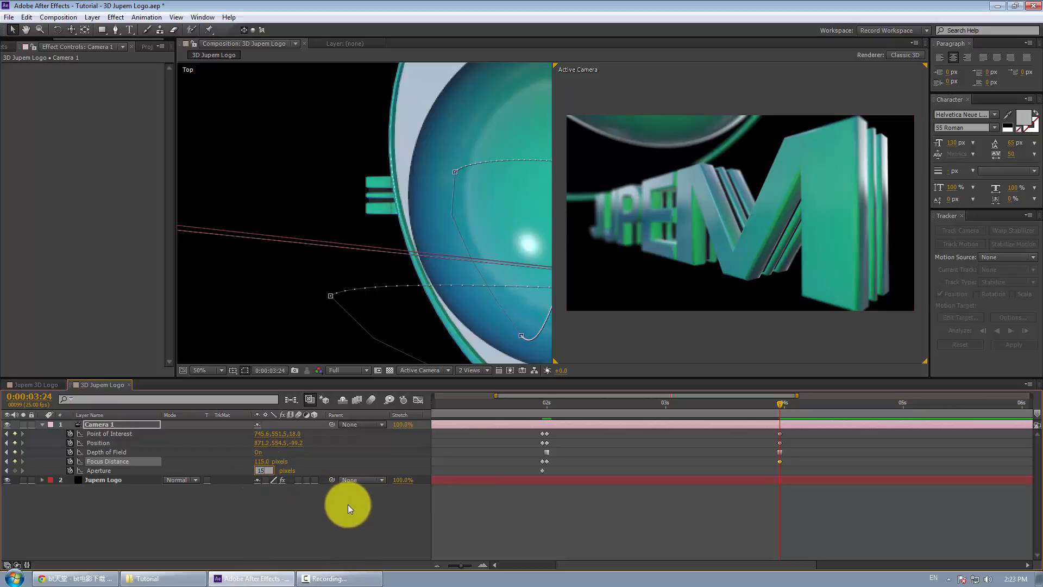
{"action": "left_click", "coordinate": [345, 505]}
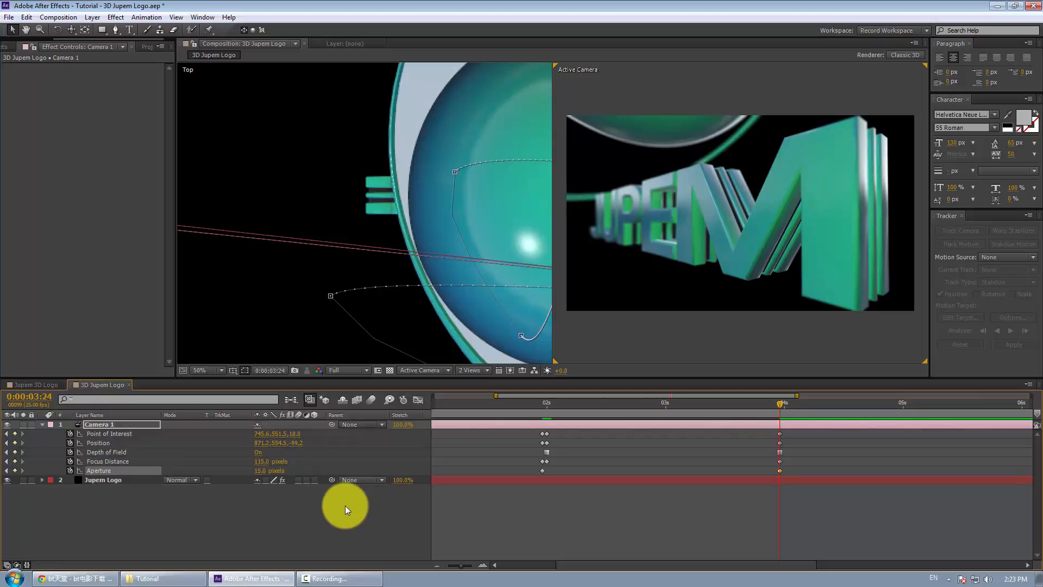
{"action": "left_click", "coordinate": [793, 513]}
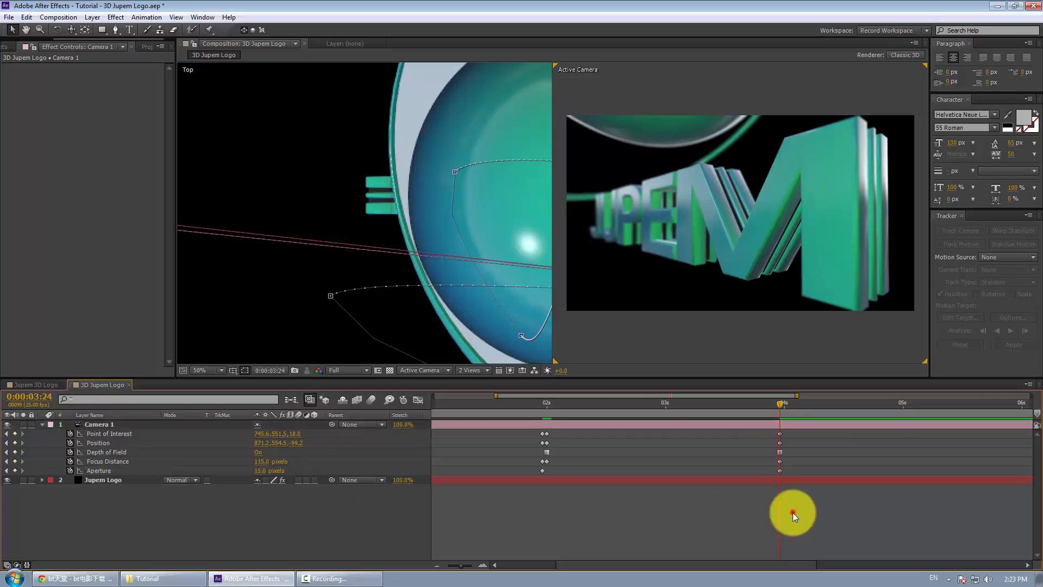
Remove Camera 1's Depth of Field keyframes and turn Depth of Field off.
{"action": "left_click", "coordinate": [74, 451]}
{"action": "left_click", "coordinate": [258, 454]}
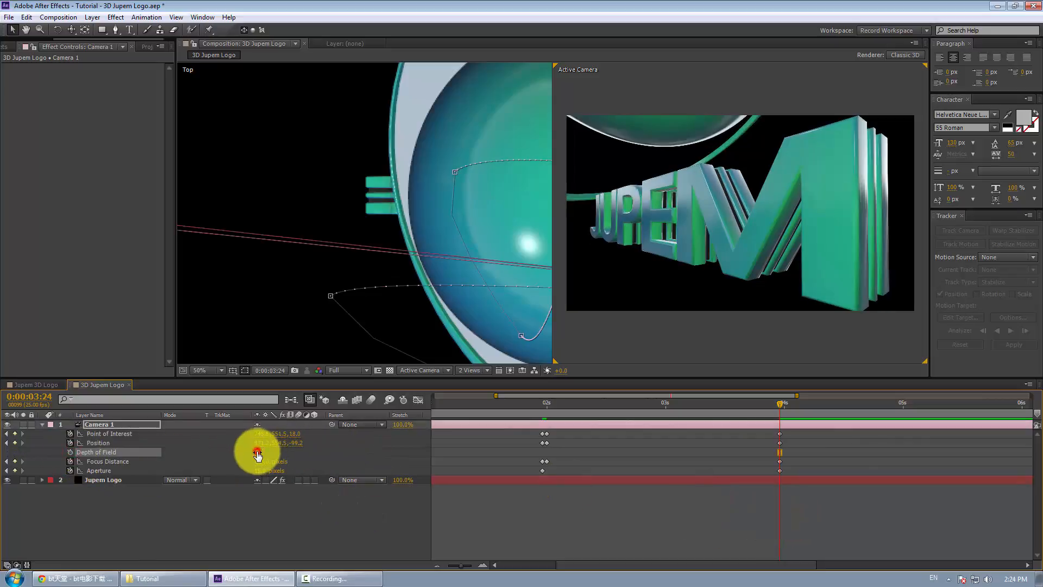
Set Camera 1's Aperture to 20 pixels at 0:00:02:00.
{"action": "key", "text": "minus"}
{"action": "key", "text": "minus"}
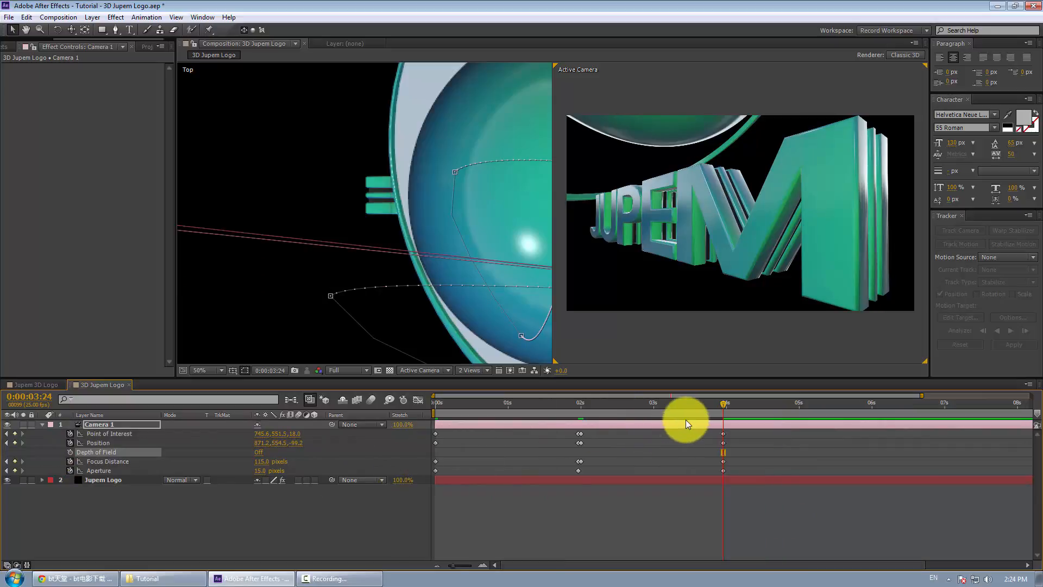
{"action": "left_click_drag", "start_coordinate": [670, 403], "coordinate": [552, 411]}
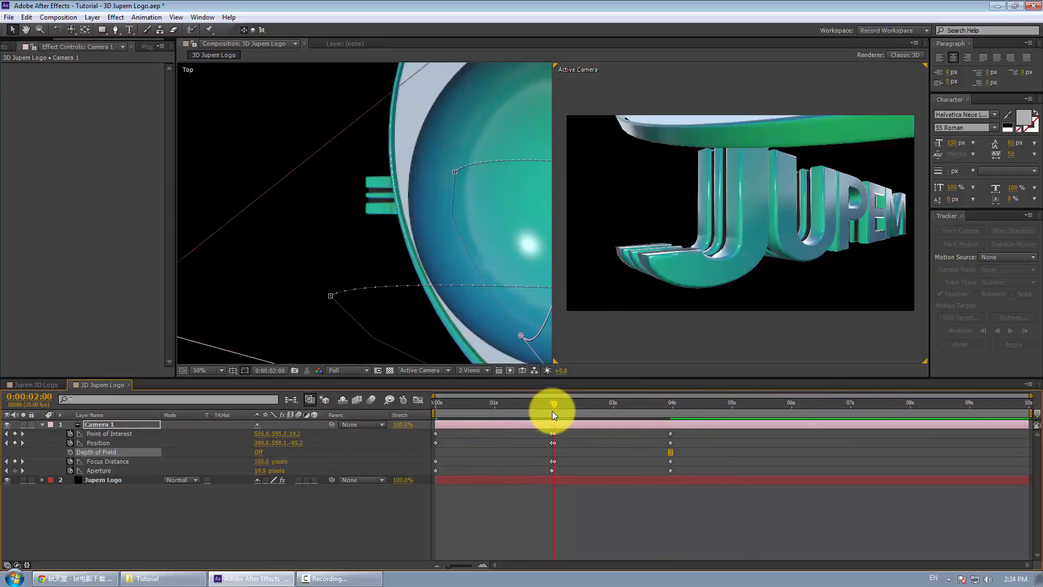
{"action": "left_click", "coordinate": [262, 470]}
{"action": "type", "text": "20"}
{"action": "key", "text": "Return"}
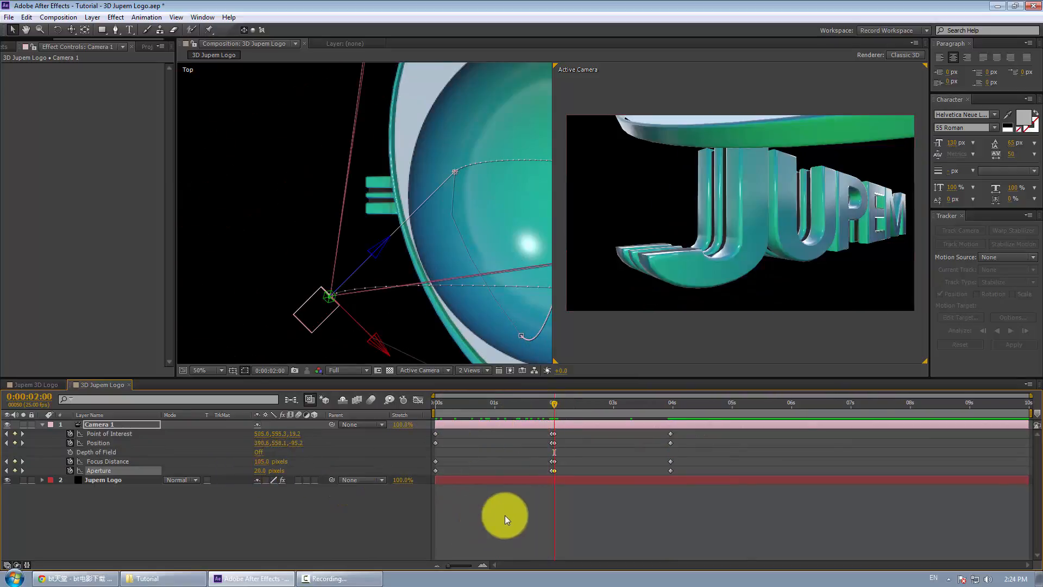
{"action": "left_click", "coordinate": [504, 515]}
{"action": "left_click_drag", "start_coordinate": [459, 403], "coordinate": [552, 422]}
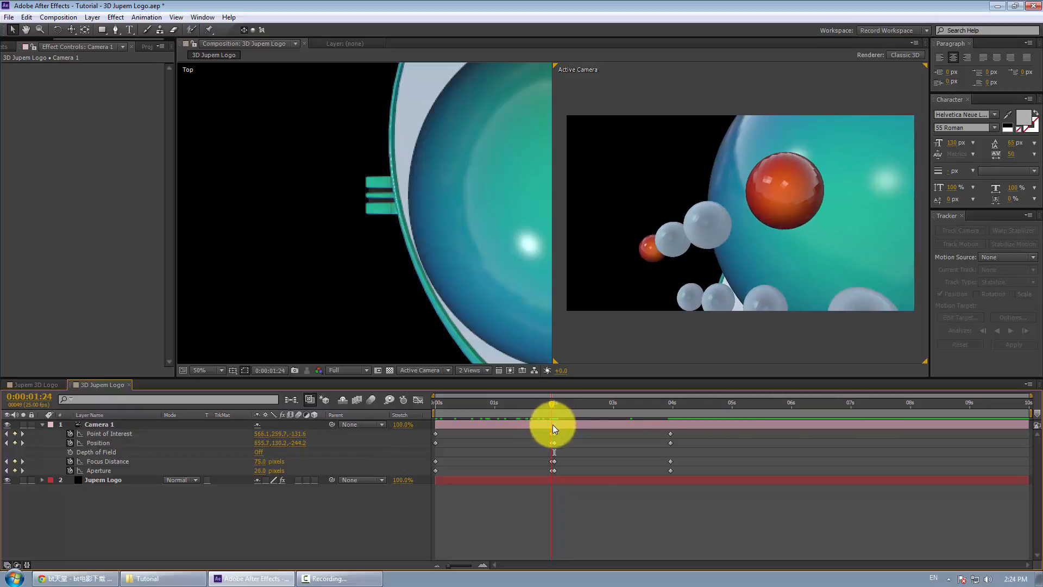
{"action": "left_click_drag", "start_coordinate": [688, 433], "coordinate": [424, 449]}
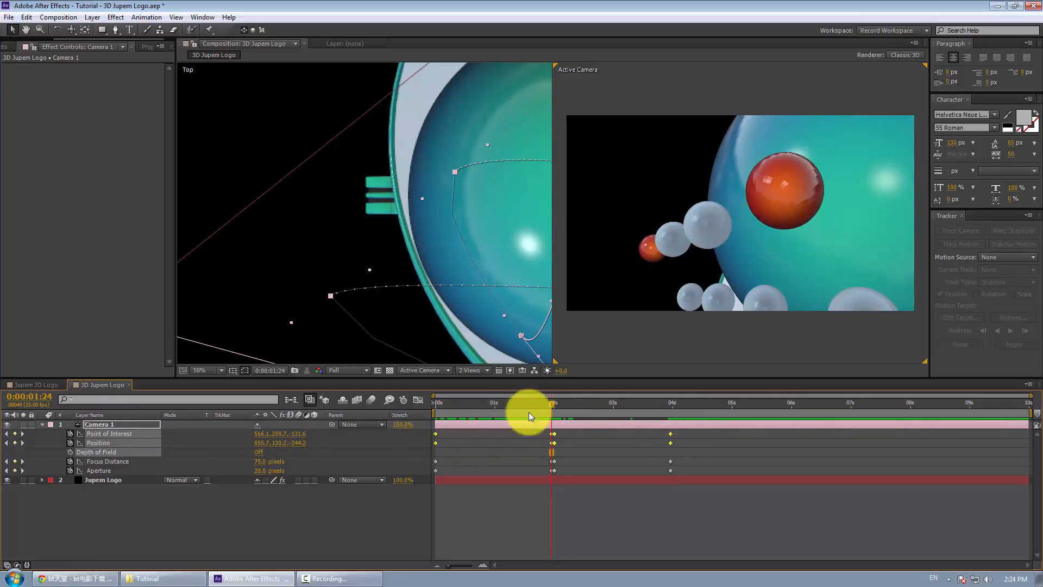
{"action": "mouse_move", "coordinate": [550, 405]}
{"action": "left_mouse_down"}
{"action": "mouse_move", "coordinate": [636, 413]}
{"action": "mouse_move", "coordinate": [537, 424]}
{"action": "mouse_move", "coordinate": [549, 425]}
{"action": "left_mouse_up"}
{"action": "left_click", "coordinate": [604, 437]}
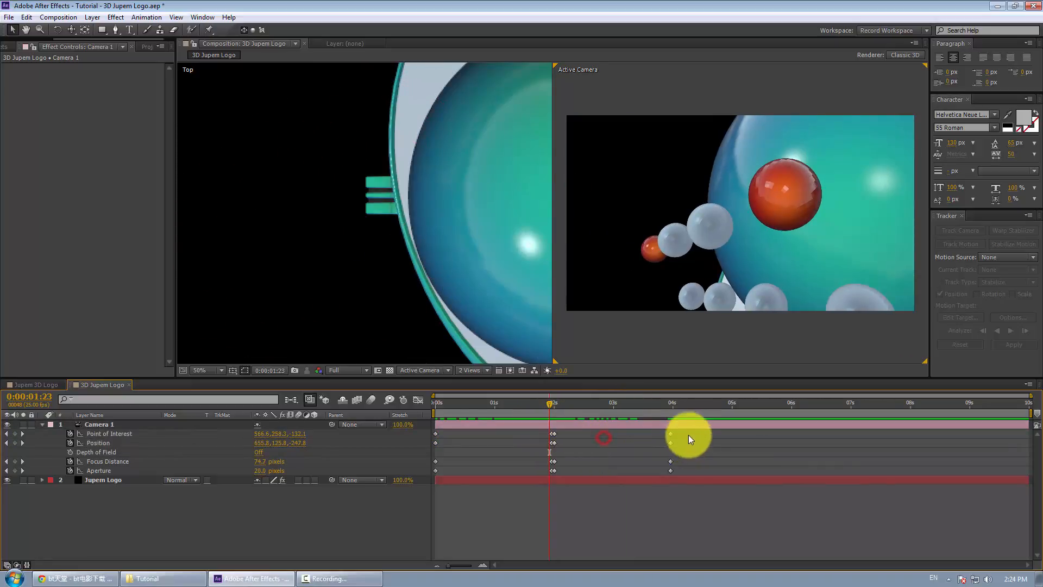
Change the Spatial Interpolation of all Camera 1 Point of Interest and Position keyframes to Linear.
{"action": "left_click_drag", "start_coordinate": [690, 433], "coordinate": [424, 445]}
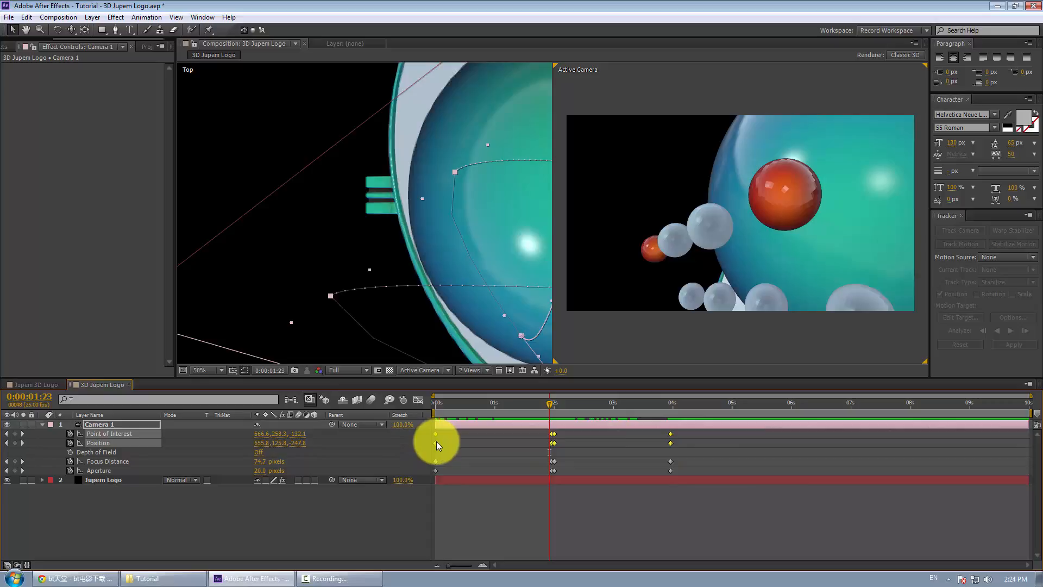
{"action": "right_click", "coordinate": [437, 443]}
{"action": "mouse_move", "coordinate": [501, 434]}
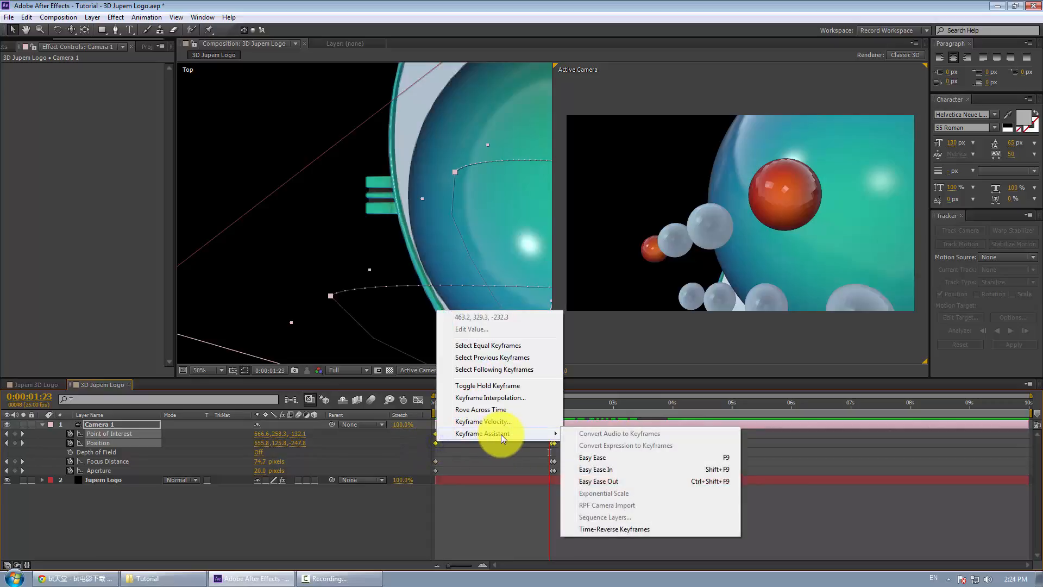
{"action": "left_click", "coordinate": [509, 401]}
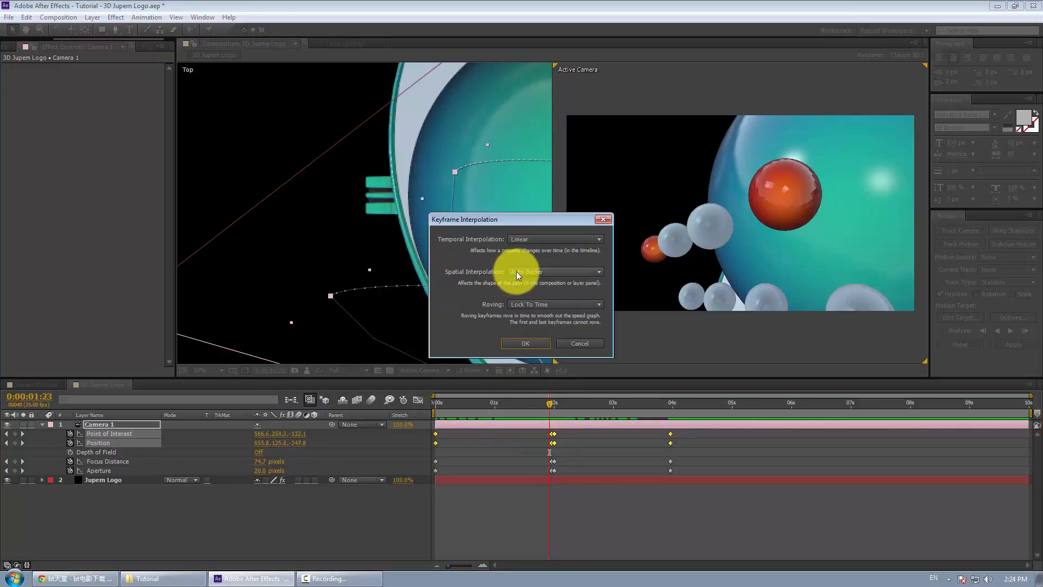
{"action": "left_click", "coordinate": [544, 272]}
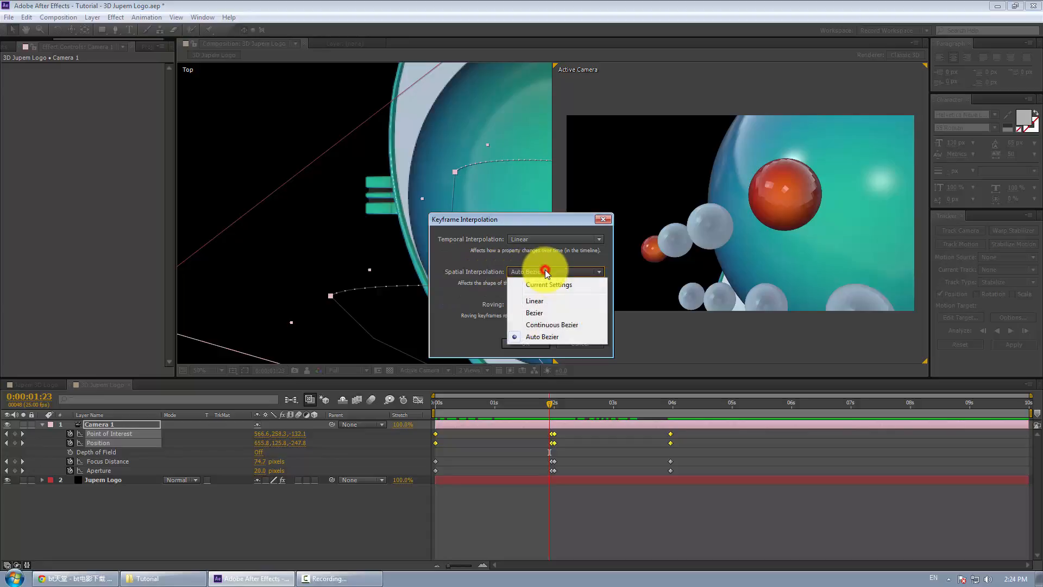
{"action": "left_click", "coordinate": [537, 301]}
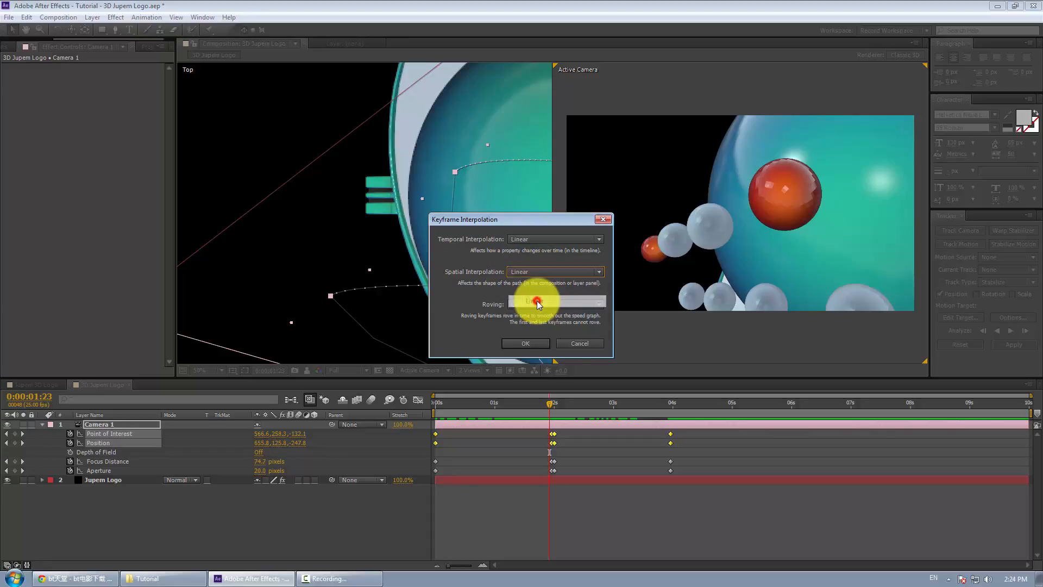
{"action": "left_click", "coordinate": [524, 342]}
Add a Depth of Field keyframe to Camera 1 at 0:00:04:00 with the setting kept off.
{"action": "left_click_drag", "start_coordinate": [549, 405], "coordinate": [672, 435]}
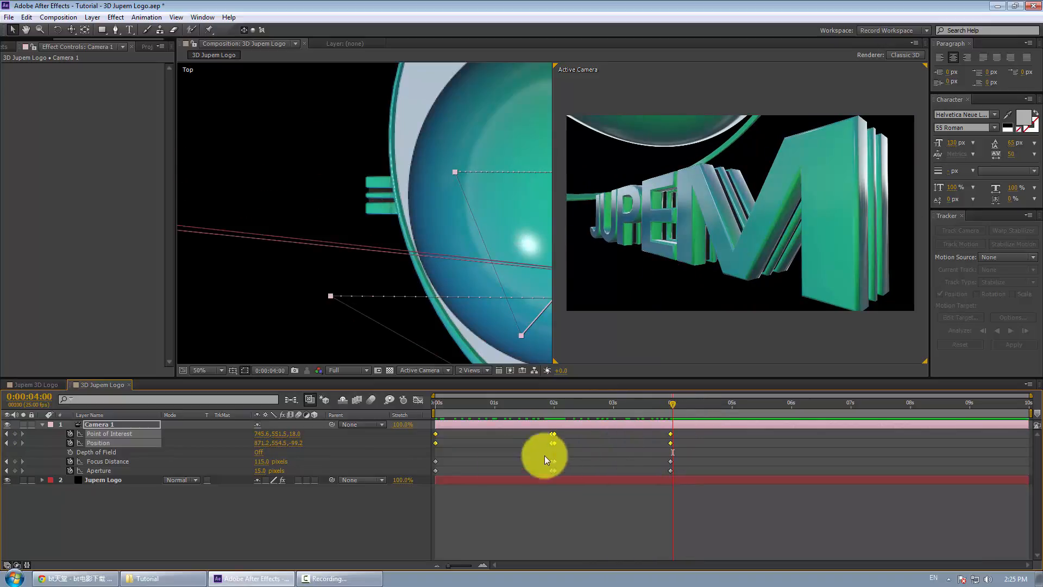
{"action": "left_click", "coordinate": [263, 505]}
{"action": "left_click", "coordinate": [70, 451]}
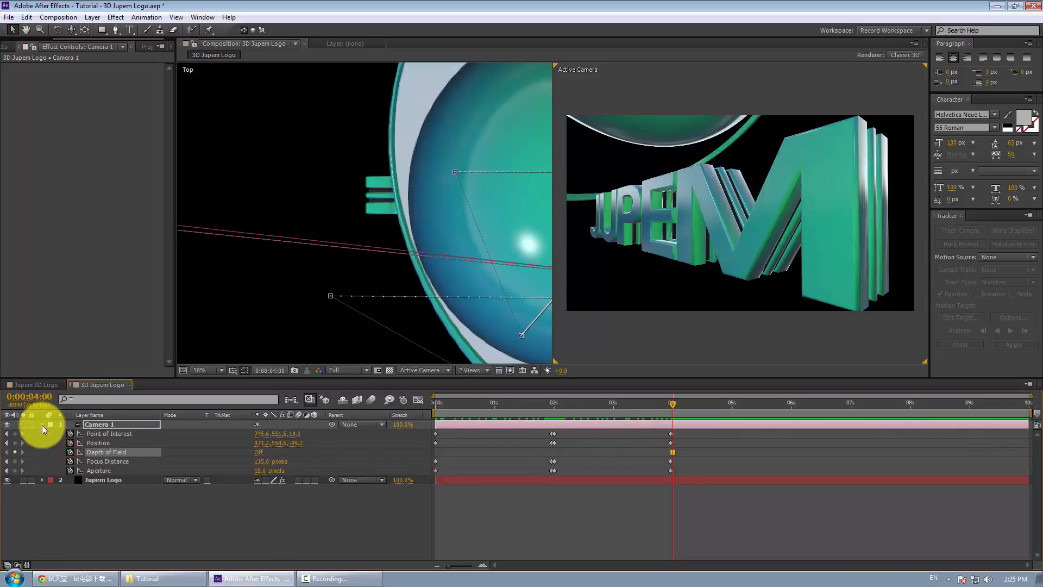
Reset Camera 1's transform at 0:00:04:00, then orbit and dolly it to a closer low-angle view, Position about 640, 577, -565.
{"action": "left_click", "coordinate": [41, 425]}
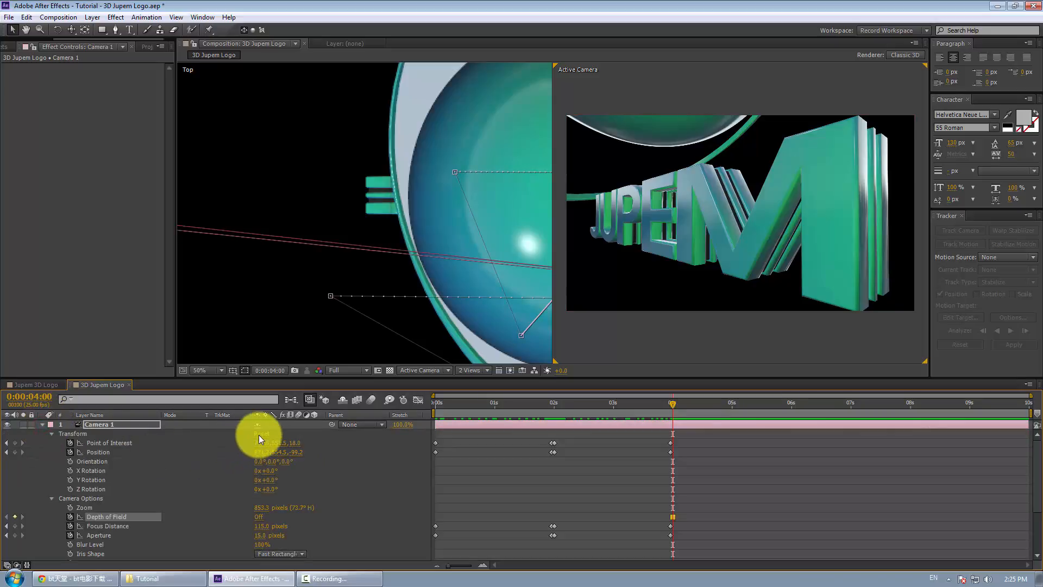
{"action": "left_click", "coordinate": [260, 434]}
{"action": "key", "text": "u"}
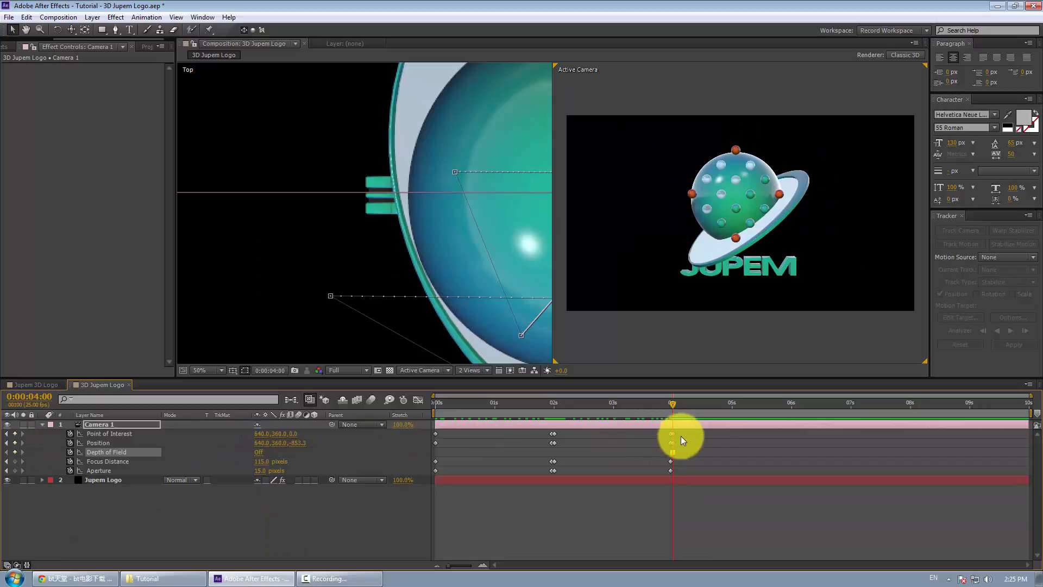
{"action": "left_click", "coordinate": [705, 440]}
{"action": "key", "text": "c"}
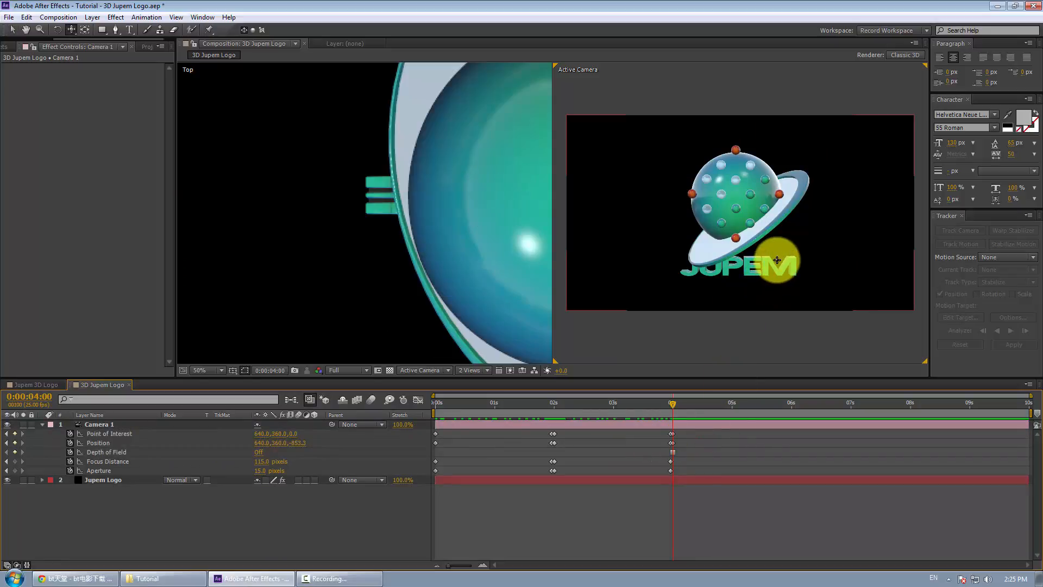
{"action": "left_click_drag", "start_coordinate": [777, 260], "coordinate": [774, 226]}
{"action": "key", "text": "v"}
{"action": "left_click", "coordinate": [724, 355]}
Reset Camera 1's transform at 0:00:09:24 and orbit it slightly below the logo, Position about 640, 449, -849.
{"action": "left_click_drag", "start_coordinate": [676, 405], "coordinate": [1040, 396]}
{"action": "left_click", "coordinate": [115, 432]}
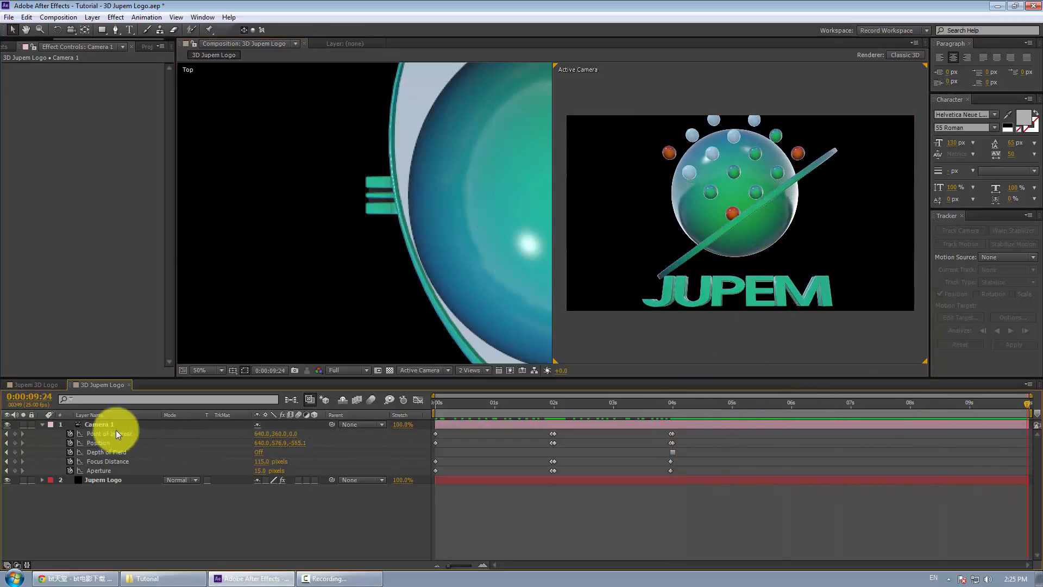
{"action": "left_click", "coordinate": [42, 424]}
{"action": "left_click", "coordinate": [42, 424]}
{"action": "left_click", "coordinate": [261, 435]}
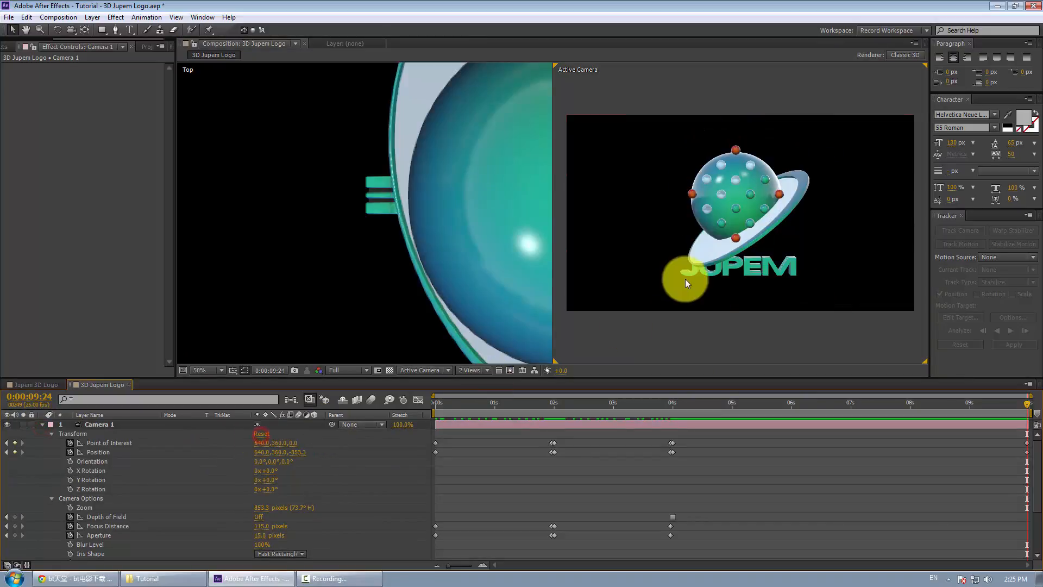
{"action": "key", "text": "c"}
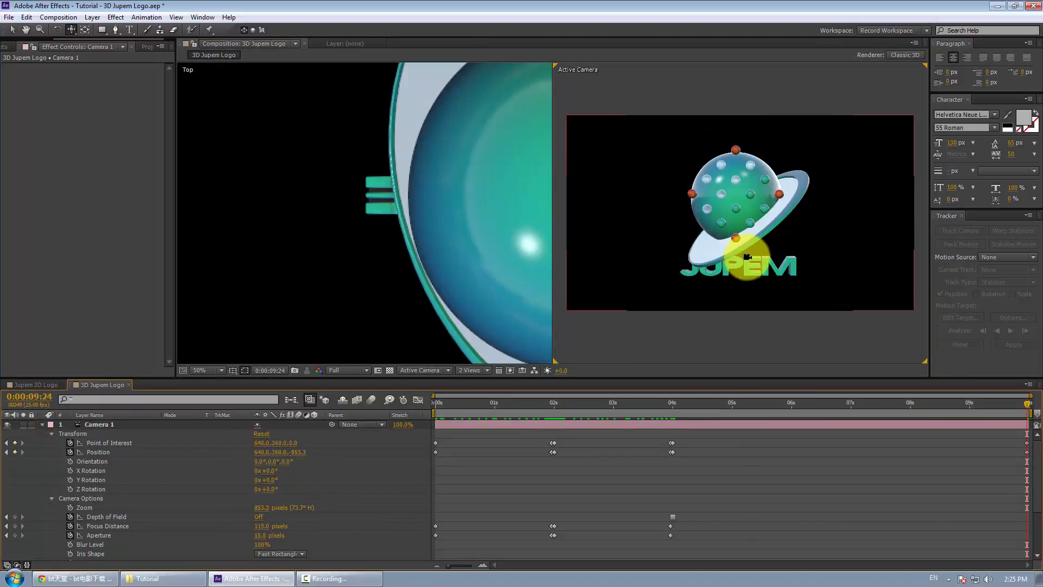
{"action": "left_click_drag", "start_coordinate": [747, 256], "coordinate": [746, 239]}
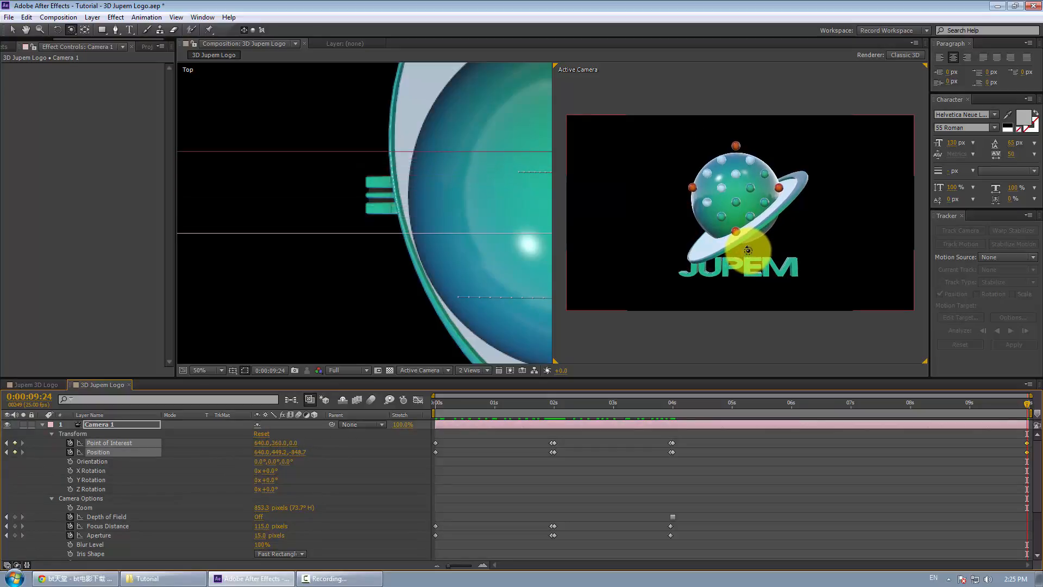
{"action": "key", "text": "v"}
{"action": "left_click", "coordinate": [790, 425]}
{"action": "key", "text": "u"}
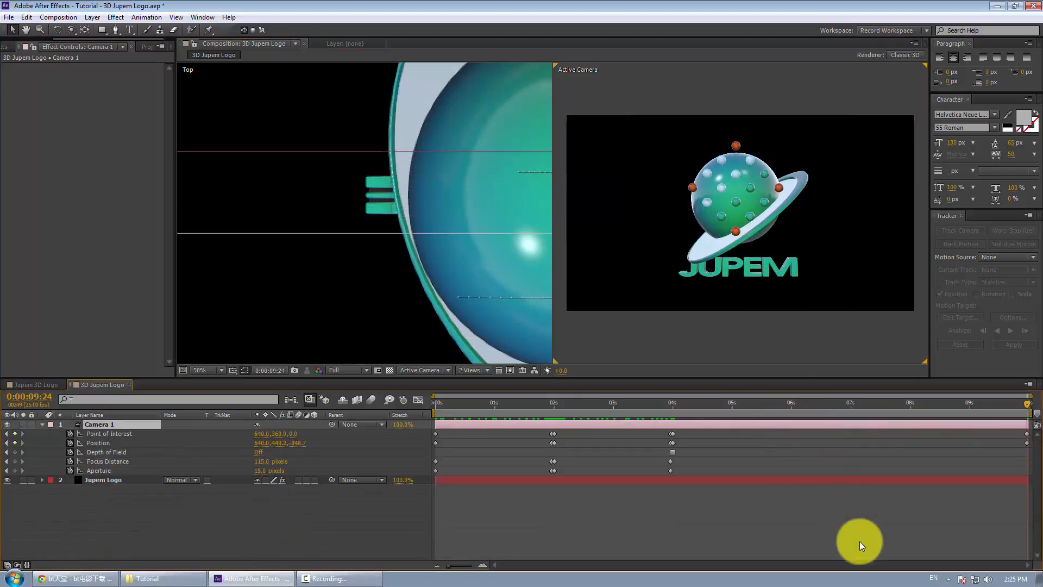
Turn on Camera 1's Depth of Field at 0:00:04:00 and set its Focus Distance to 485 pixels.
{"action": "left_click_drag", "start_coordinate": [1026, 402], "coordinate": [673, 466]}
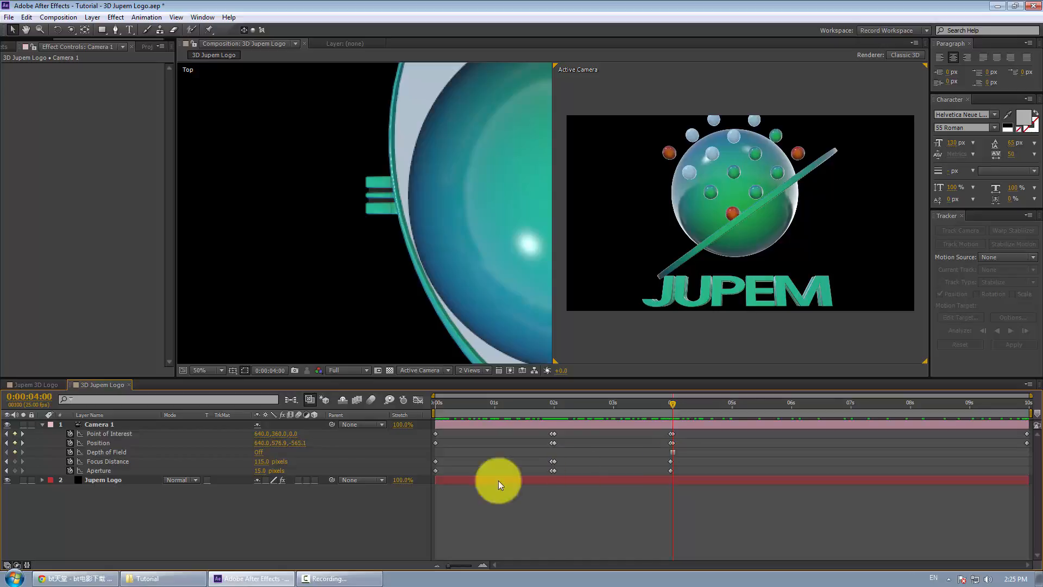
{"action": "left_click", "coordinate": [260, 452]}
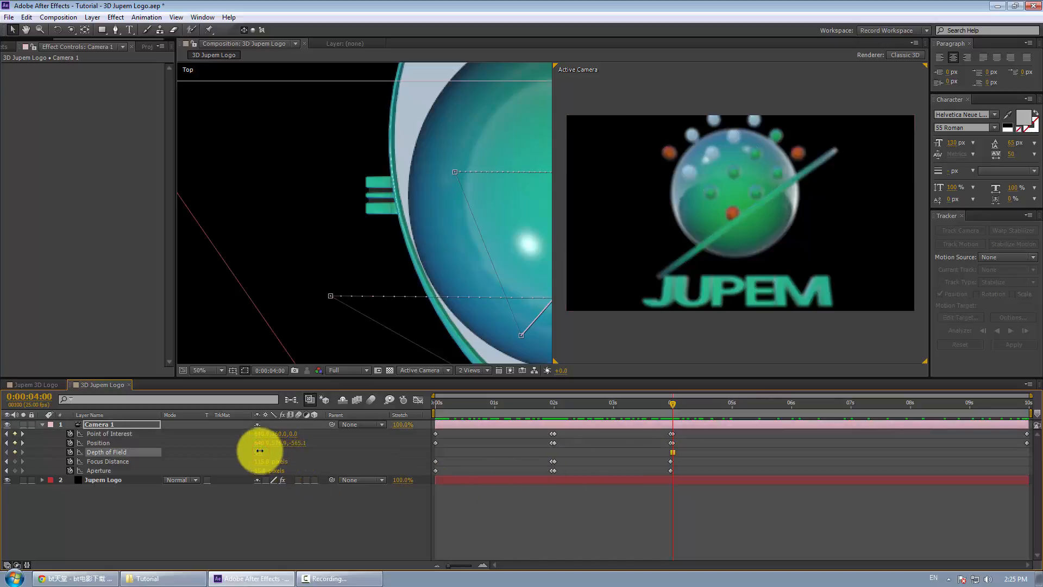
{"action": "scroll", "coordinate": [449, 247], "scroll_direction": "down", "scroll_amount": 2}
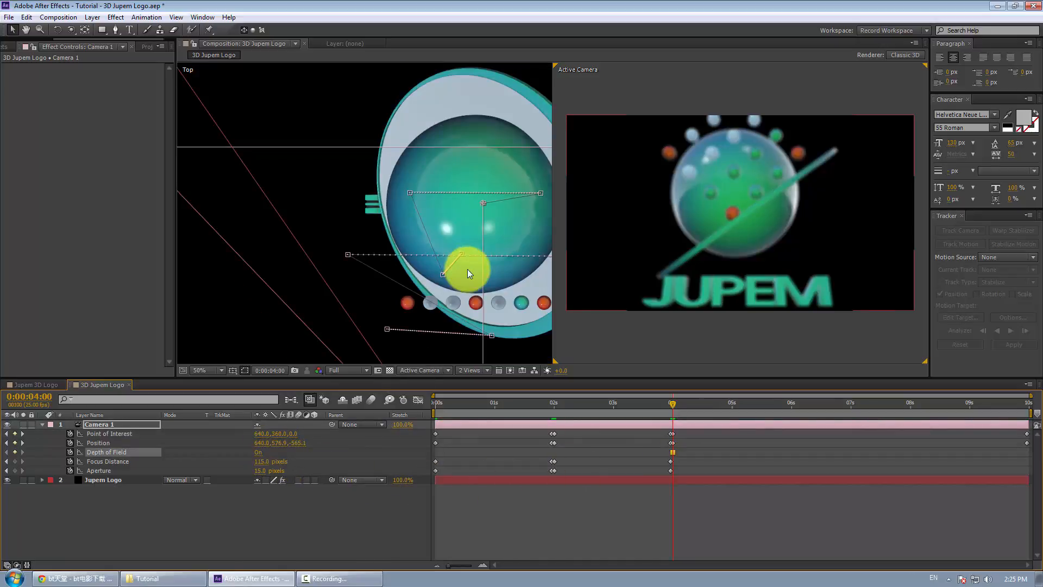
{"action": "key", "text": "space"}
{"action": "mouse_move", "coordinate": [465, 271]}
{"action": "left_mouse_down"}
{"action": "mouse_move", "coordinate": [443, 249]}
{"action": "mouse_move", "coordinate": [449, 273]}
{"action": "left_mouse_up"}
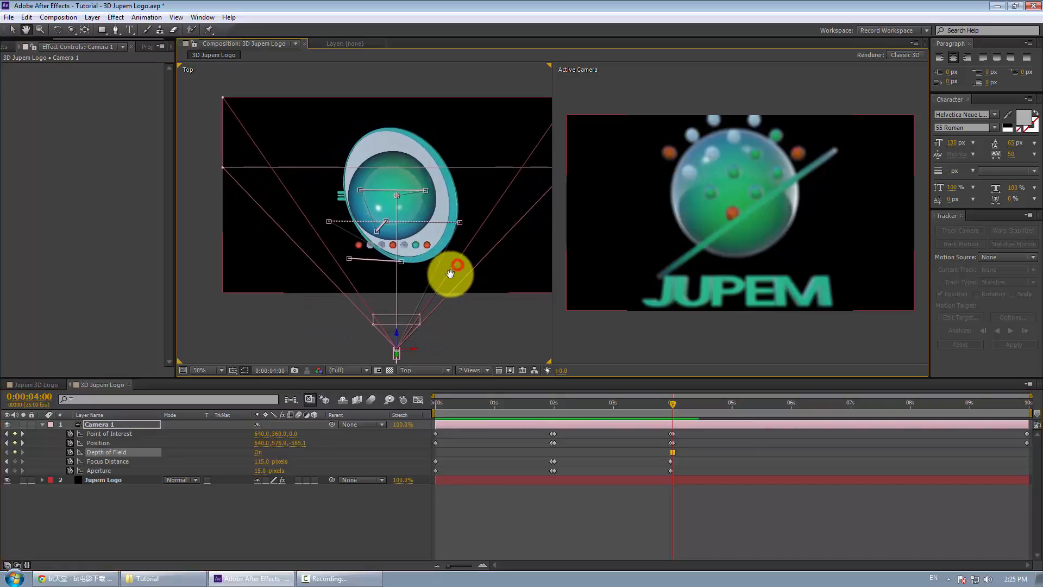
{"action": "left_click", "coordinate": [259, 453]}
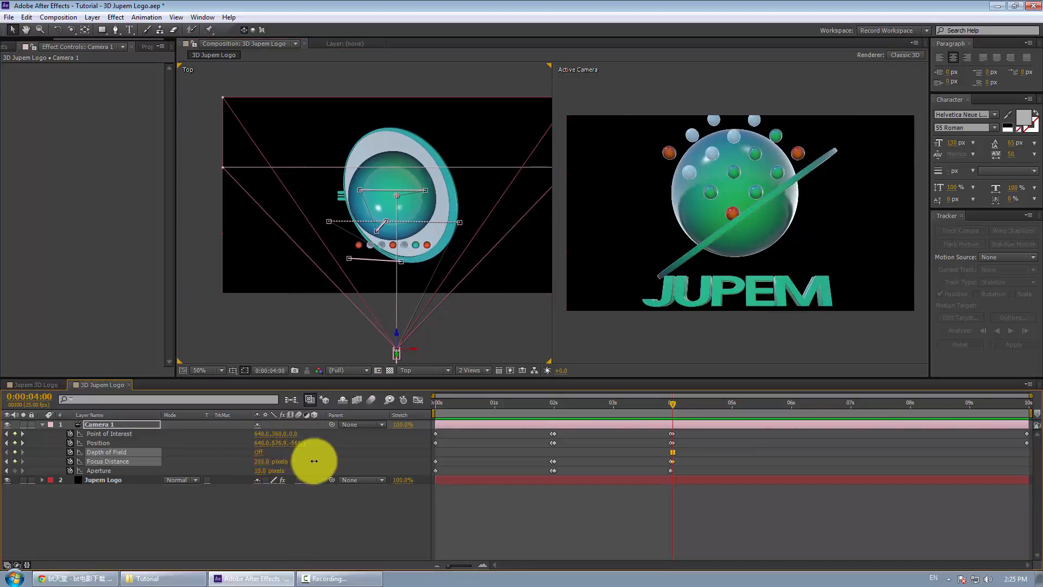
{"action": "left_click", "coordinate": [259, 452]}
{"action": "left_click_drag", "start_coordinate": [261, 461], "coordinate": [410, 463]}
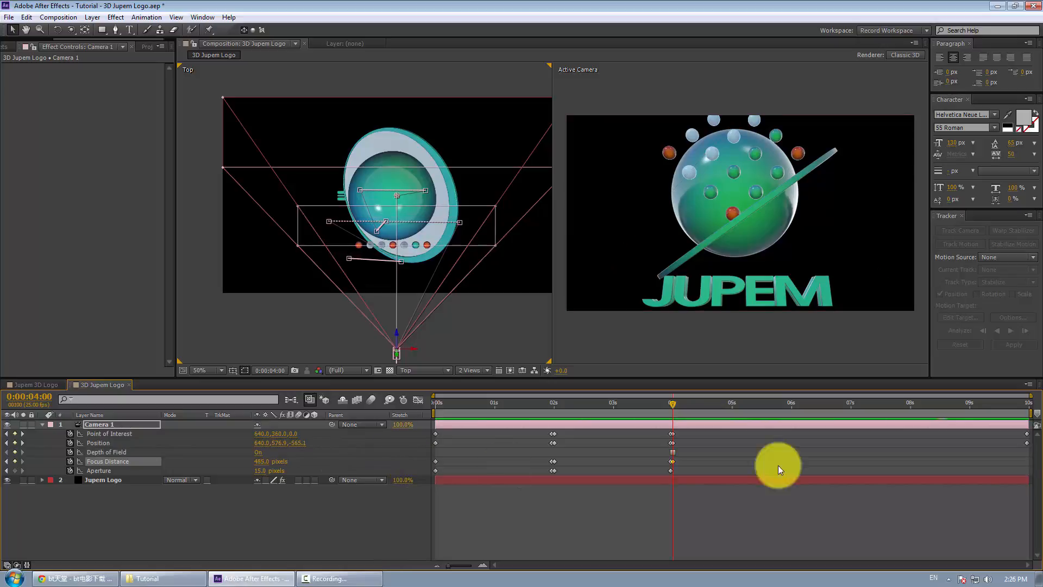
Set Camera 1's Focus Distance to 750 pixels at 0:00:09:24.
{"action": "left_click", "coordinate": [1029, 408]}
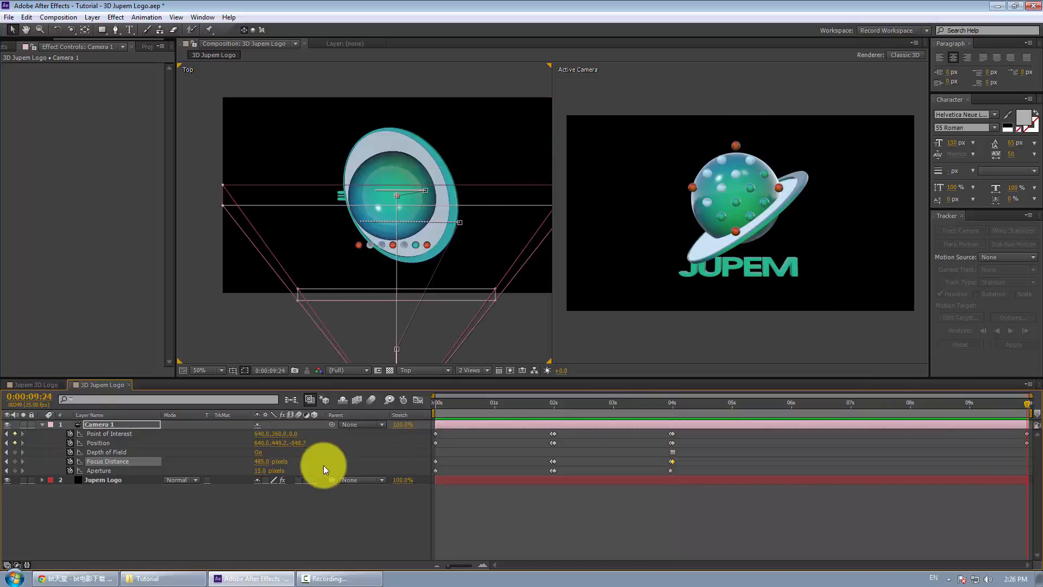
{"action": "left_click_drag", "start_coordinate": [256, 457], "coordinate": [397, 451]}
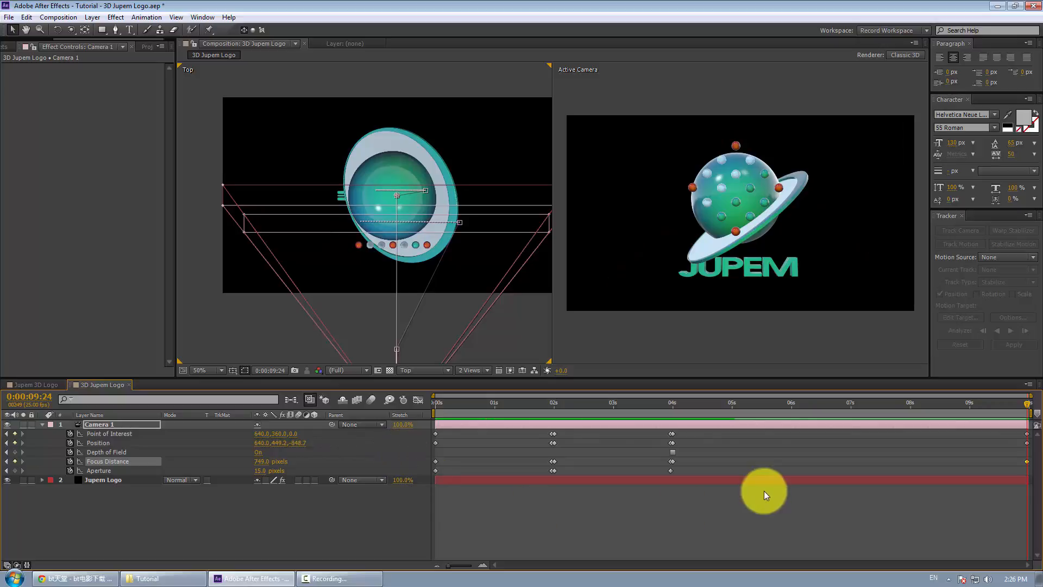
{"action": "left_click", "coordinate": [269, 461]}
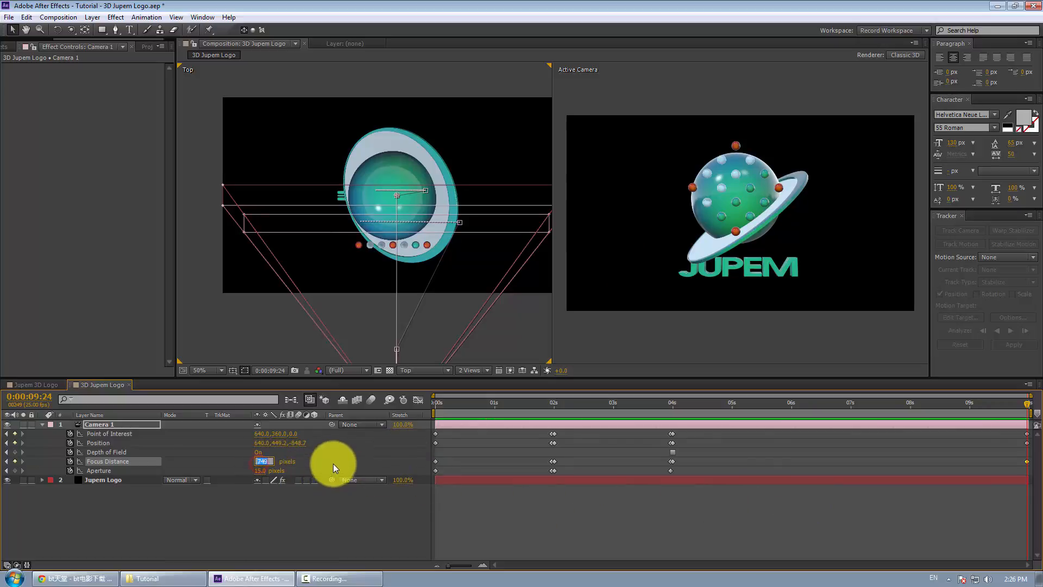
{"action": "type", "text": "750"}
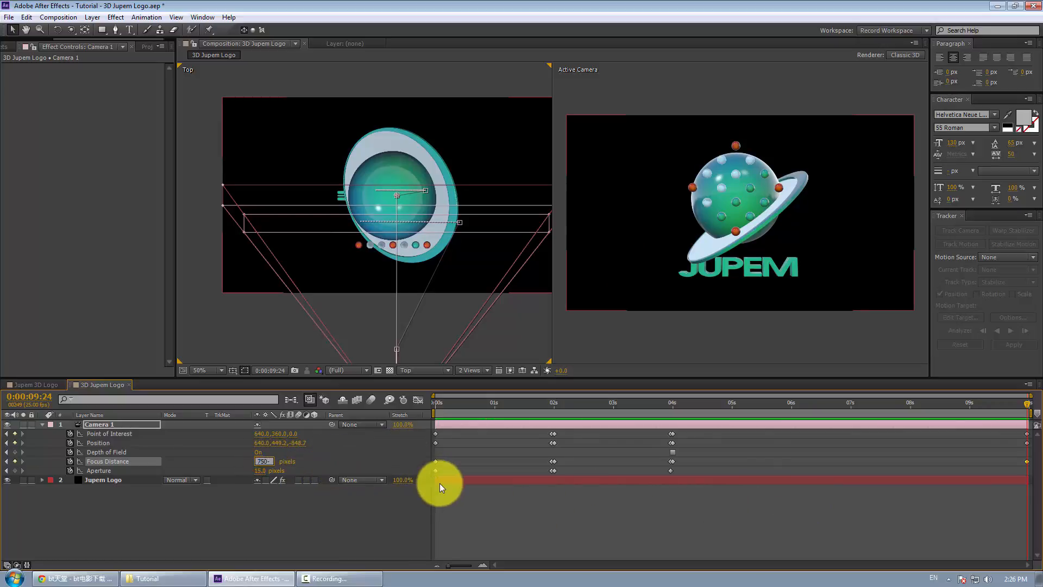
{"action": "left_click", "coordinate": [439, 483]}
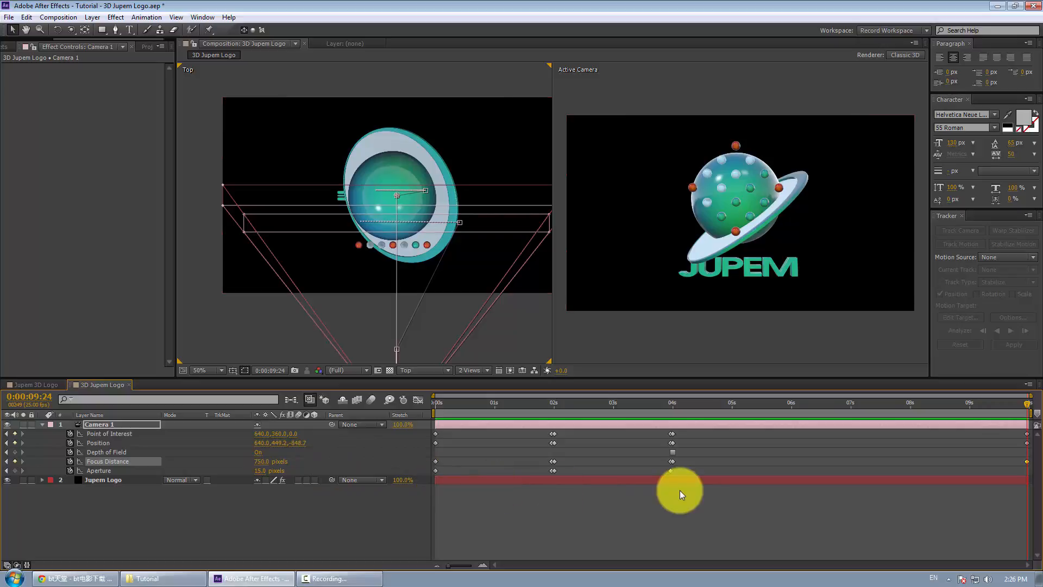
{"action": "left_click", "coordinate": [734, 526]}
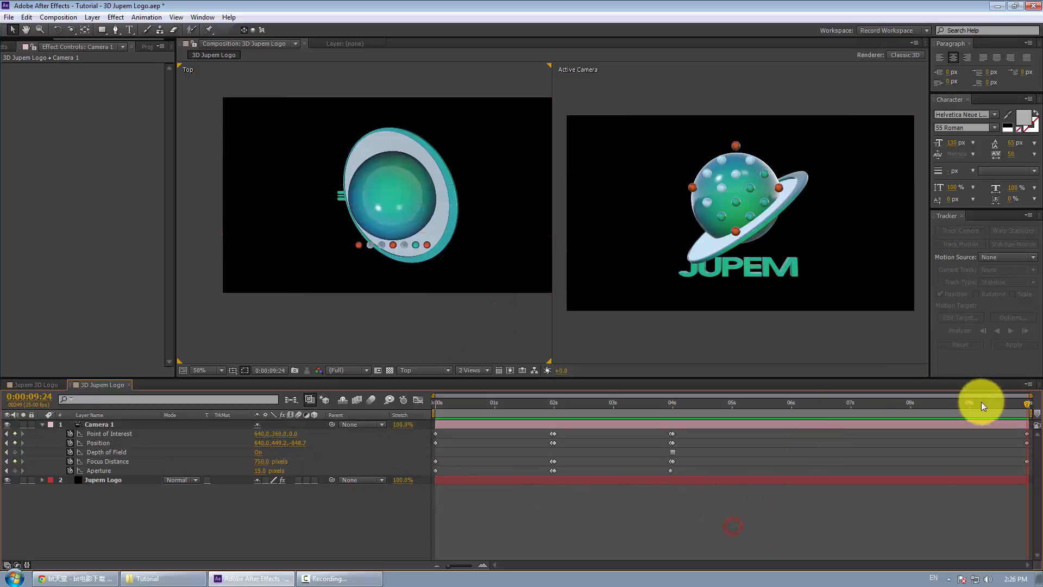
Clear Camera 1's existing Depth of Field keyframes, leaving a single keyframe at 0:00:09:24 set to On.
{"action": "left_click", "coordinate": [257, 453]}
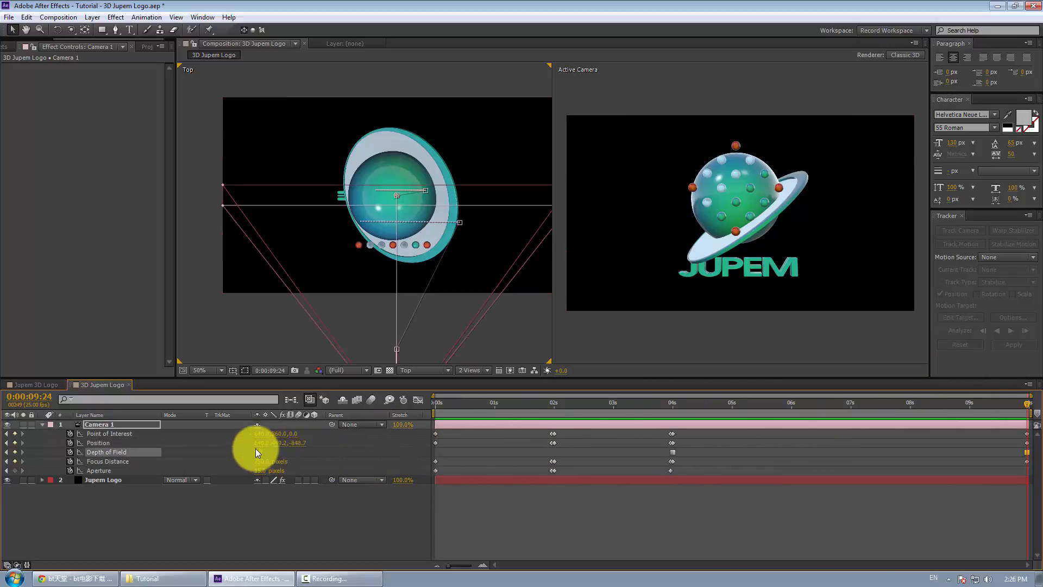
{"action": "left_click", "coordinate": [256, 452]}
{"action": "left_click", "coordinate": [232, 502]}
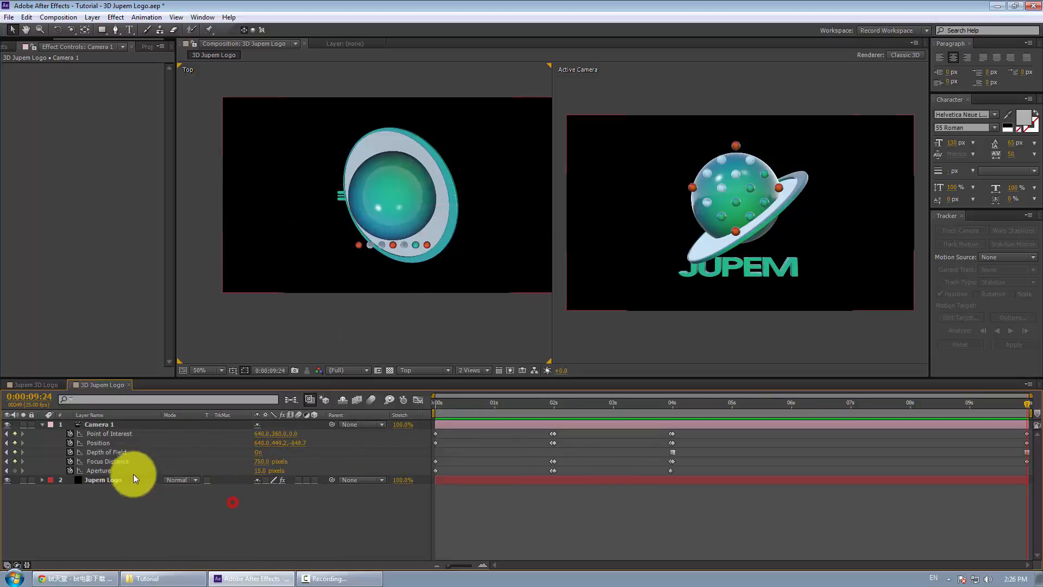
{"action": "left_click", "coordinate": [75, 452]}
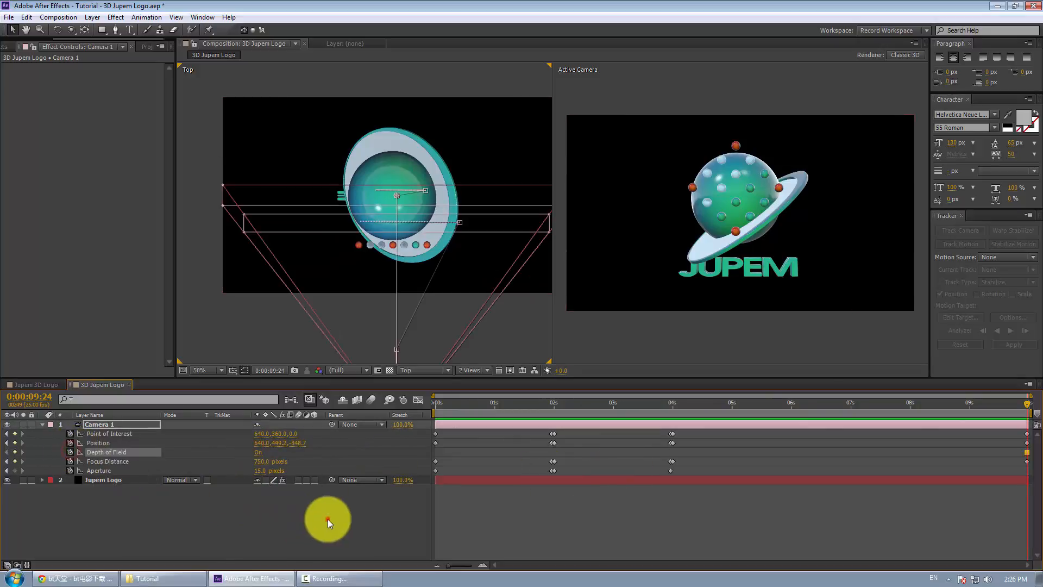
{"action": "left_click", "coordinate": [328, 522]}
Return to 0:00:00:00 and show the composition in a single Active Camera view with the layer properties collapsed.
{"action": "left_click_drag", "start_coordinate": [954, 406], "coordinate": [383, 412]}
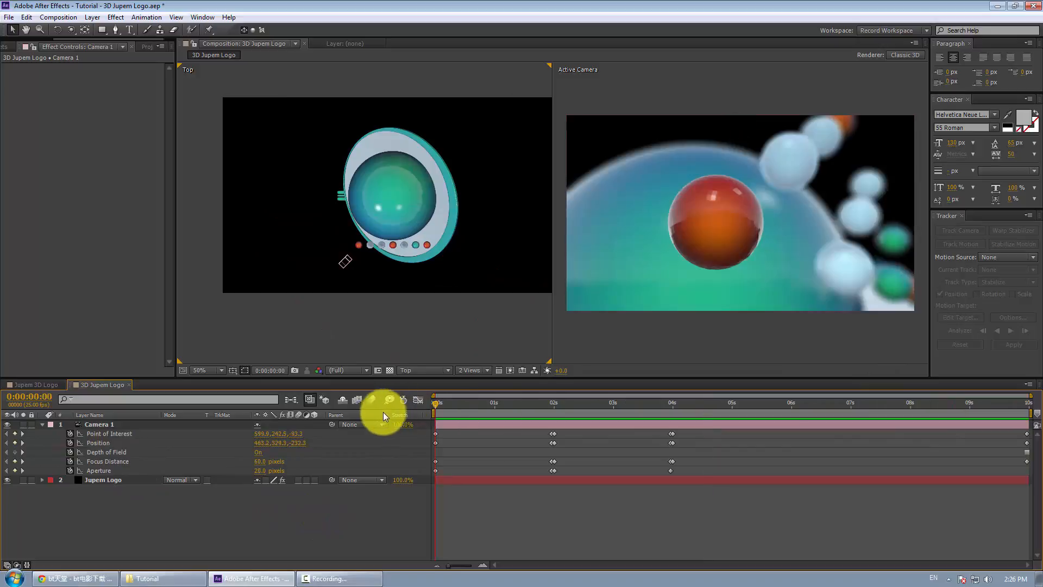
{"action": "left_click", "coordinate": [462, 370]}
{"action": "left_click", "coordinate": [477, 383]}
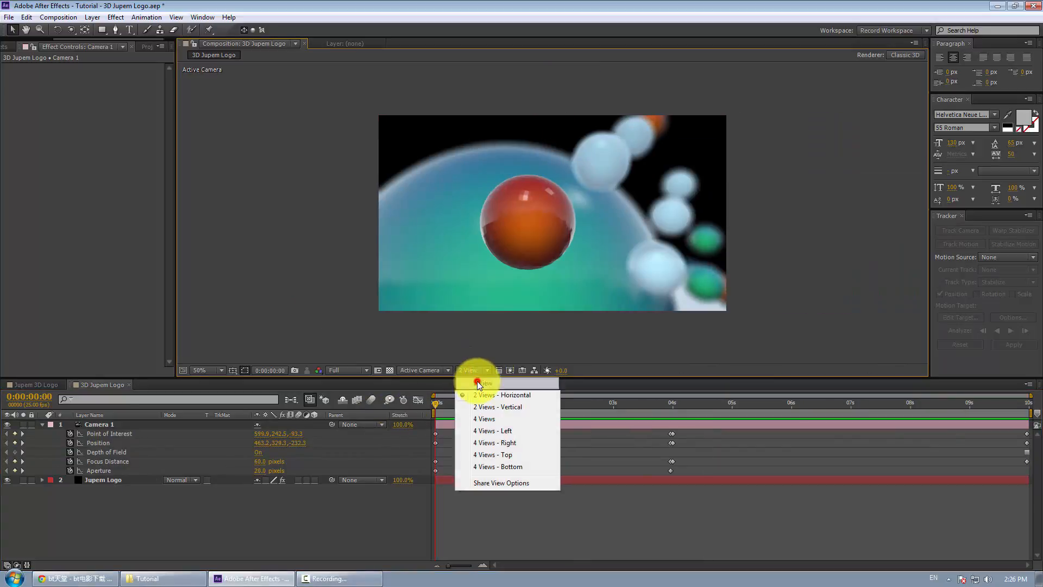
{"action": "left_click", "coordinate": [513, 526]}
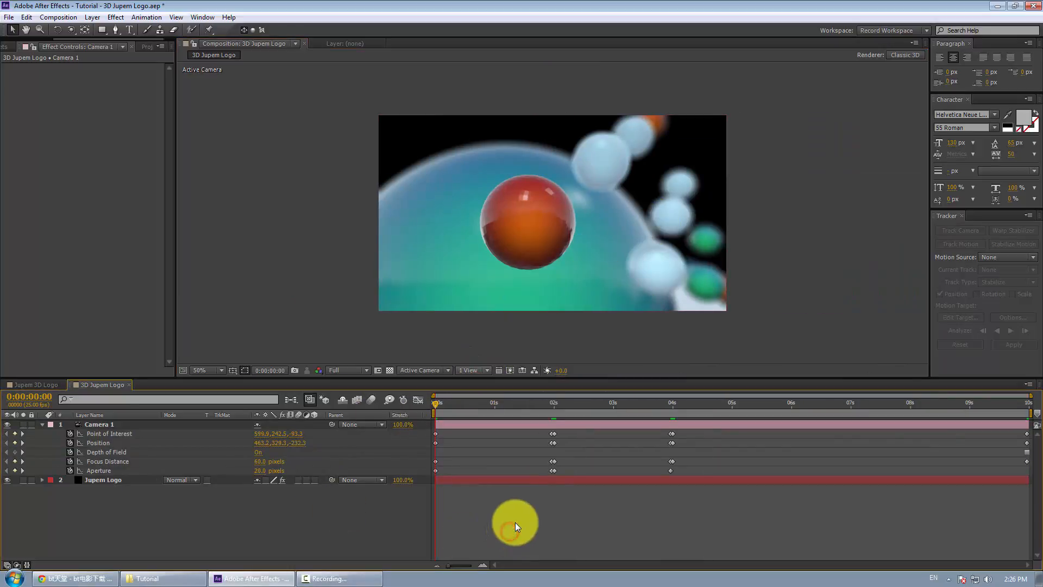
{"action": "key", "text": "u"}
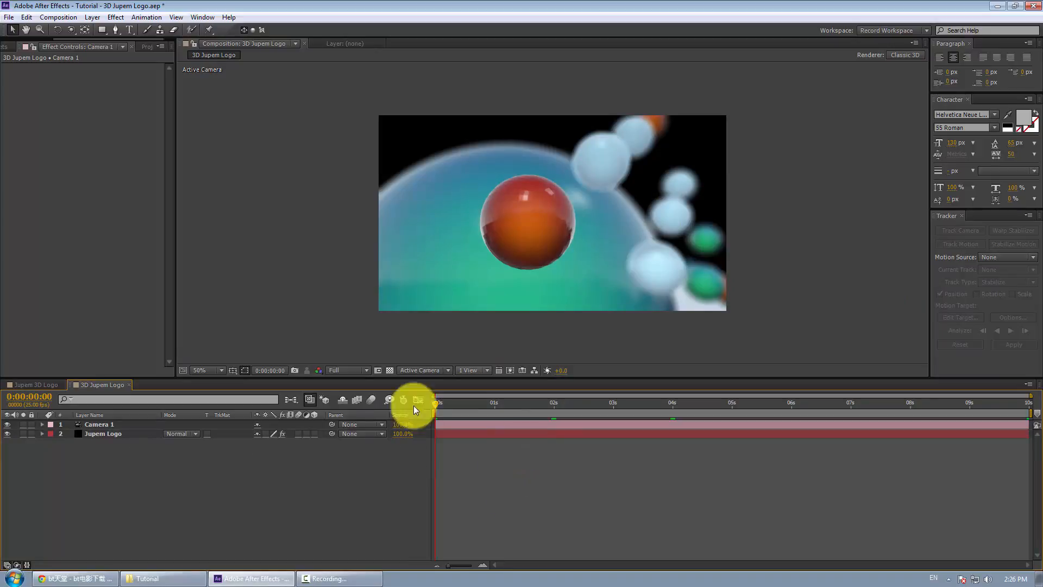
Copy the 3D Stroke, Form, Grunge_gray_03.jpg and Deep Royal Blue Solid 1 layers from the Jupem 3D Logo composition.
{"action": "left_click", "coordinate": [145, 44]}
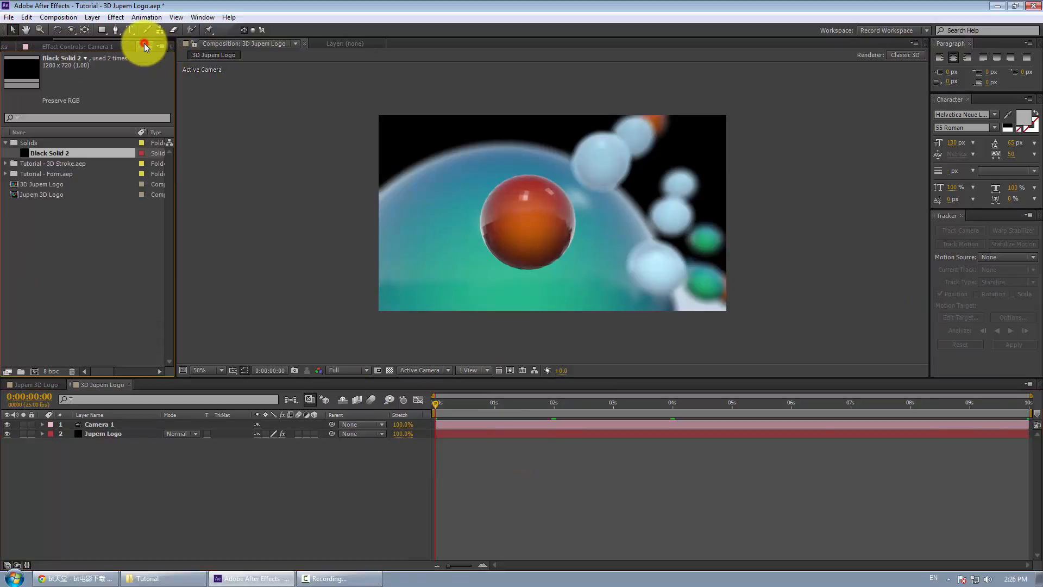
{"action": "left_click", "coordinate": [77, 249]}
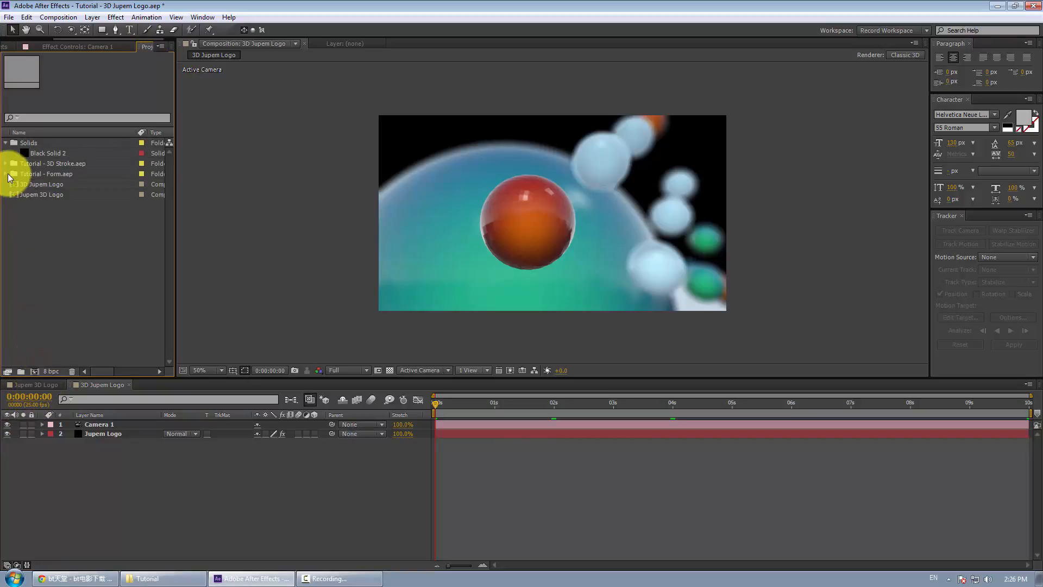
{"action": "left_click", "coordinate": [37, 385]}
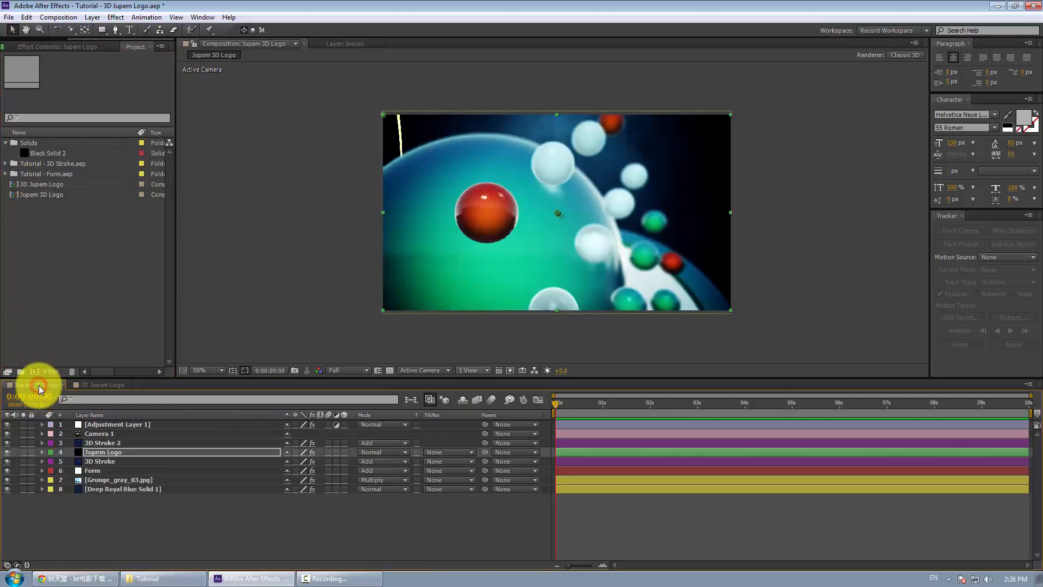
{"action": "left_click", "coordinate": [100, 442]}
{"action": "left_click", "coordinate": [106, 461]}
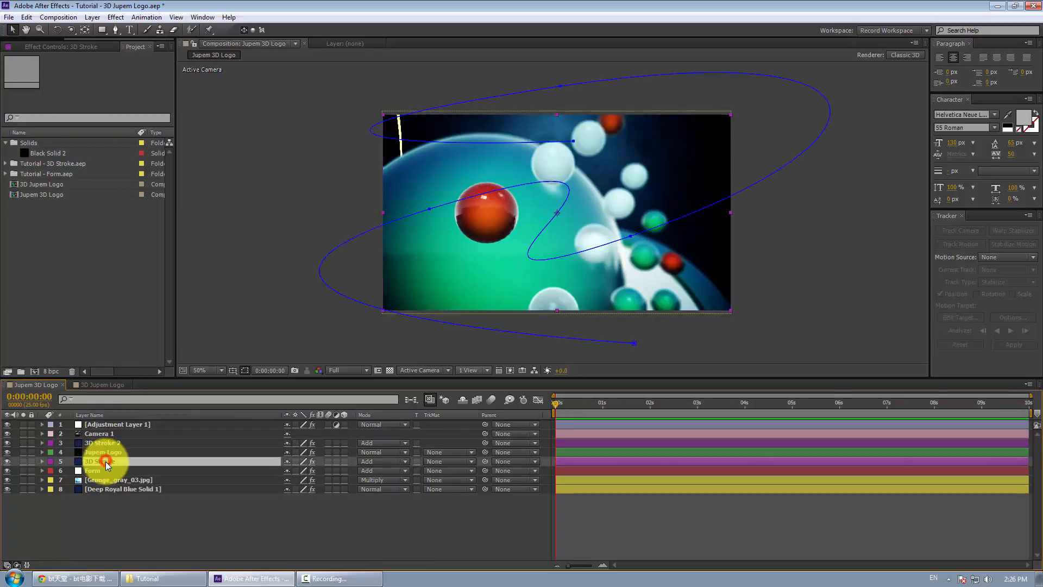
{"action": "left_click", "coordinate": [113, 489], "text": "shift"}
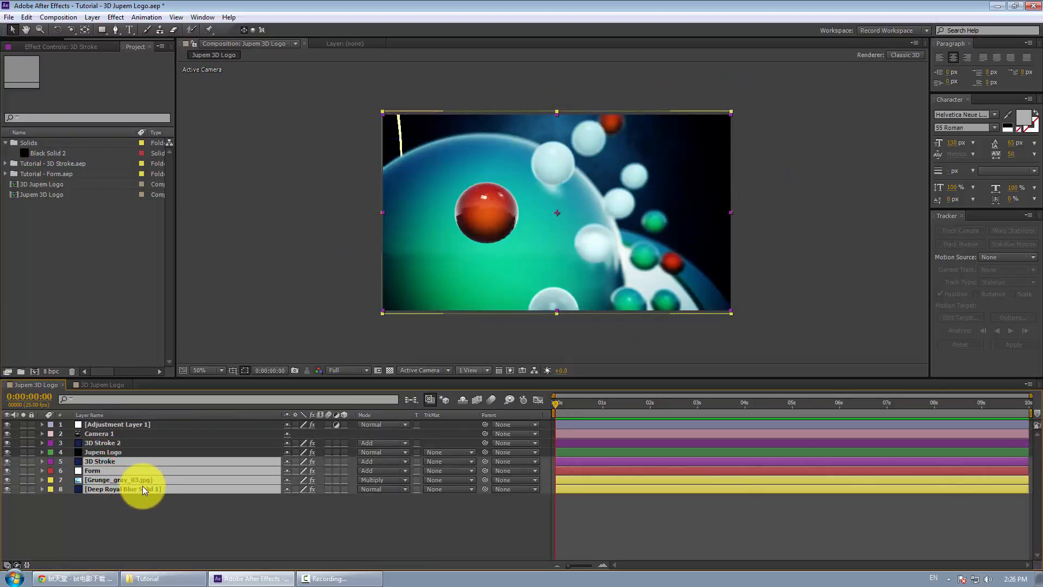
Paste the copied layers into the 3D Jupem Logo composition and place them below the Jupem Logo layer.
{"action": "left_click", "coordinate": [105, 386]}
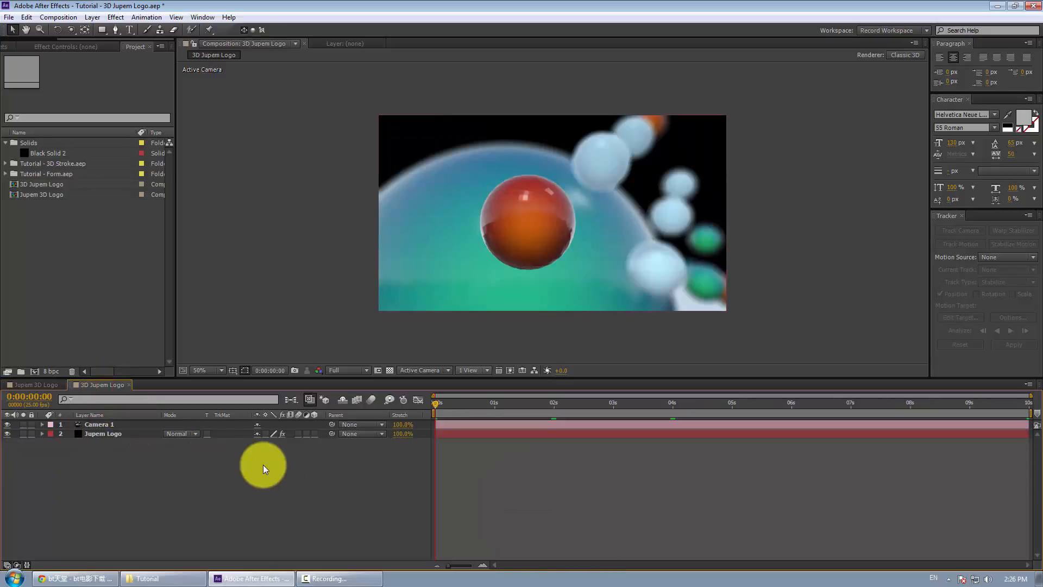
{"action": "key", "text": "ctrl+v"}
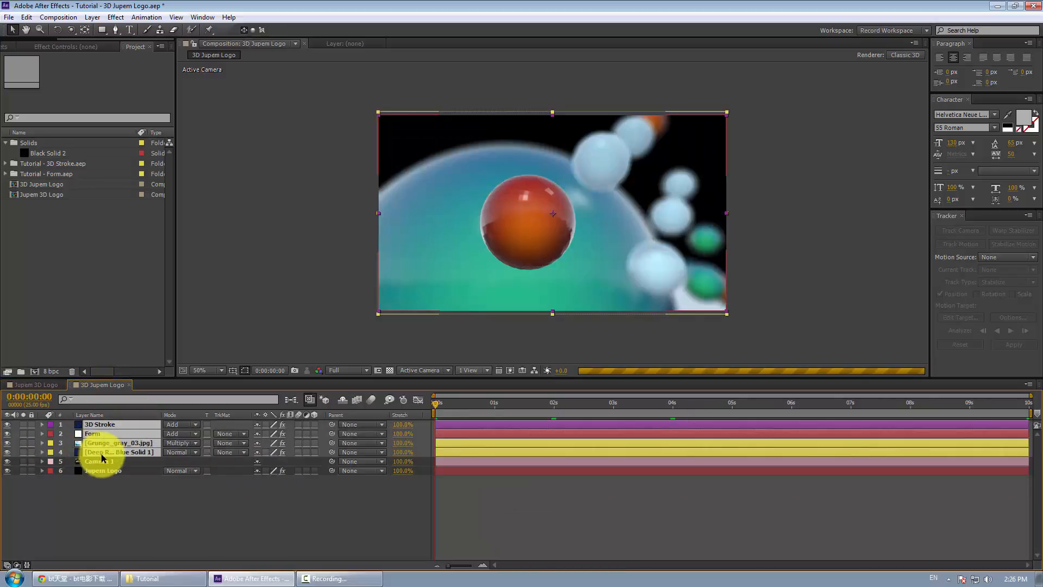
{"action": "left_click_drag", "start_coordinate": [103, 453], "coordinate": [98, 521]}
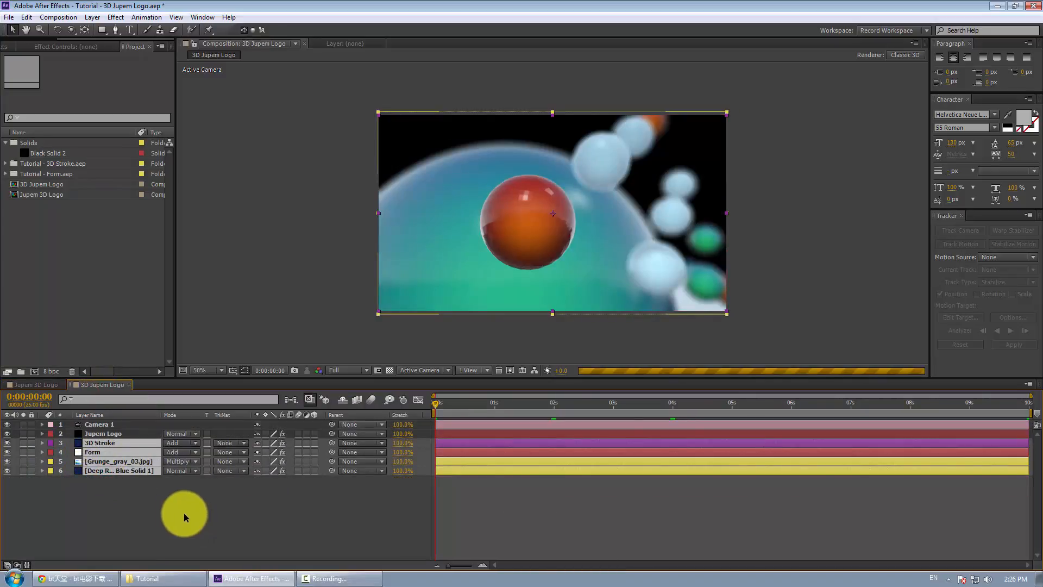
Temporarily hide Camera 1 and the Jupem Logo layer, review the pasted background layers up to 0:00:01:16, and restore both layers' visibility.
{"action": "left_click", "coordinate": [143, 515]}
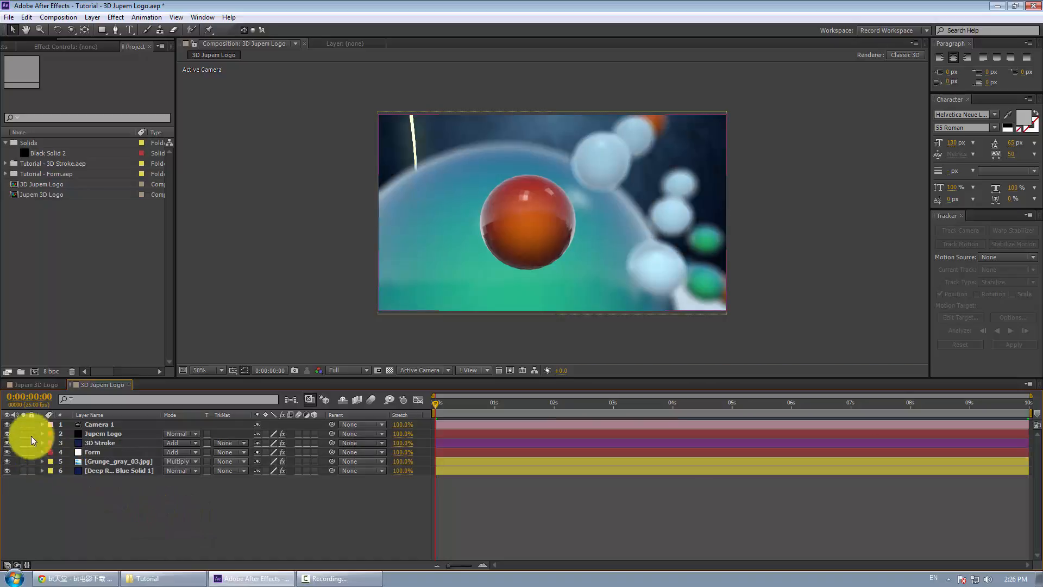
{"action": "left_click", "coordinate": [7, 424]}
{"action": "left_click", "coordinate": [7, 433]}
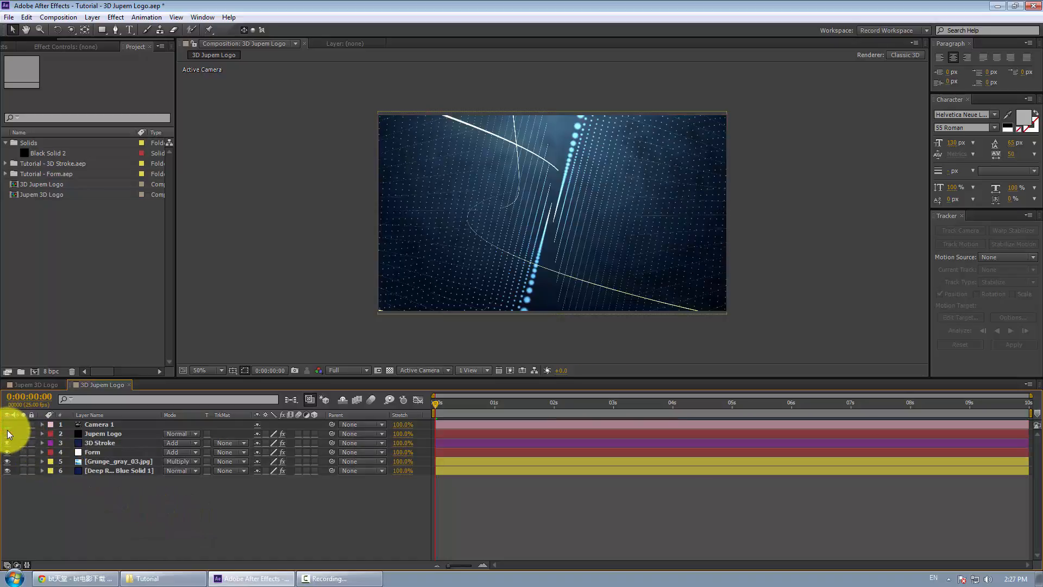
{"action": "left_click", "coordinate": [442, 403]}
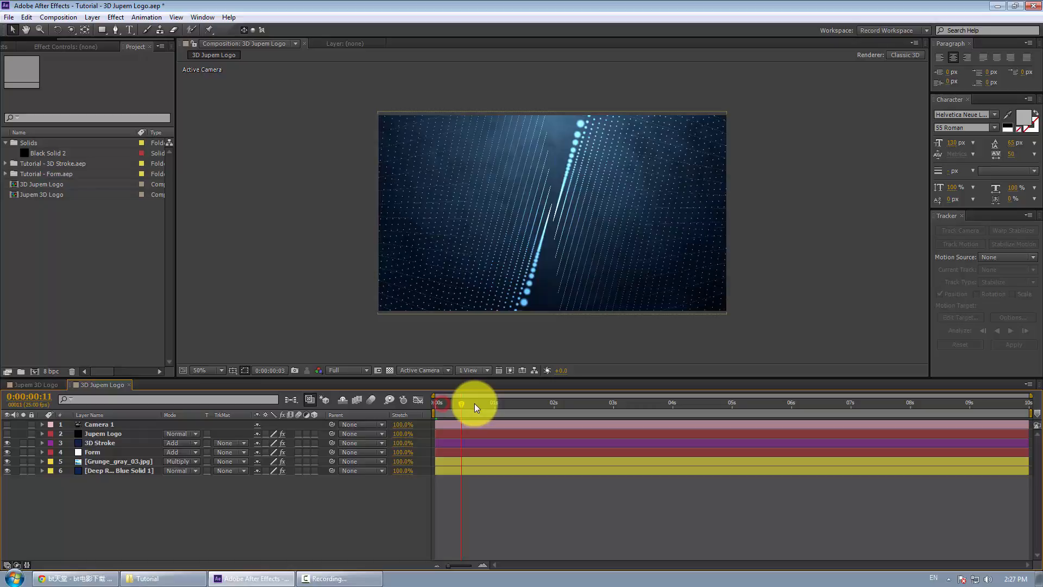
{"action": "left_click_drag", "start_coordinate": [475, 403], "coordinate": [532, 412]}
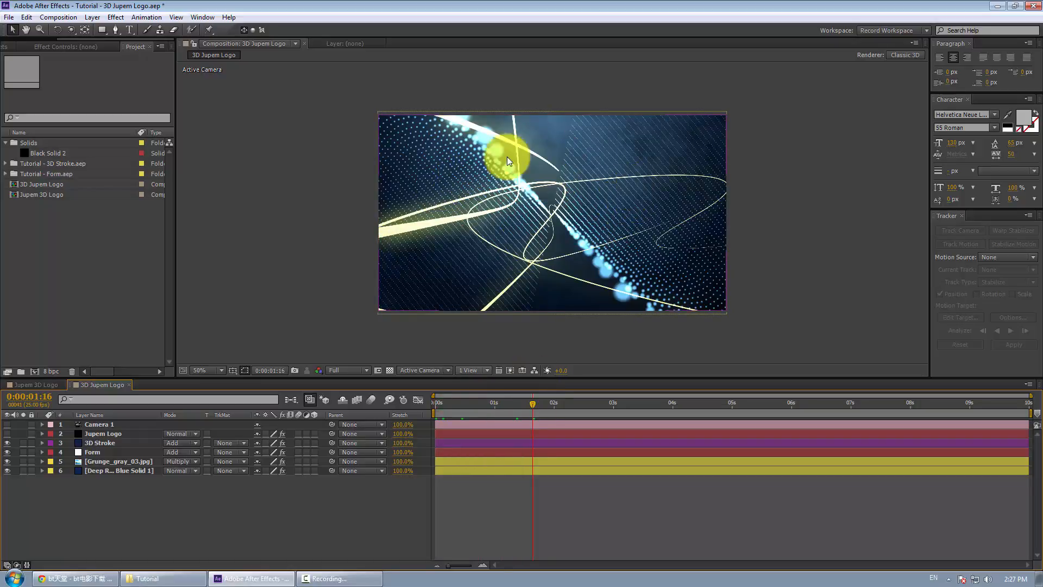
{"action": "left_click", "coordinate": [7, 434]}
{"action": "left_click", "coordinate": [8, 424]}
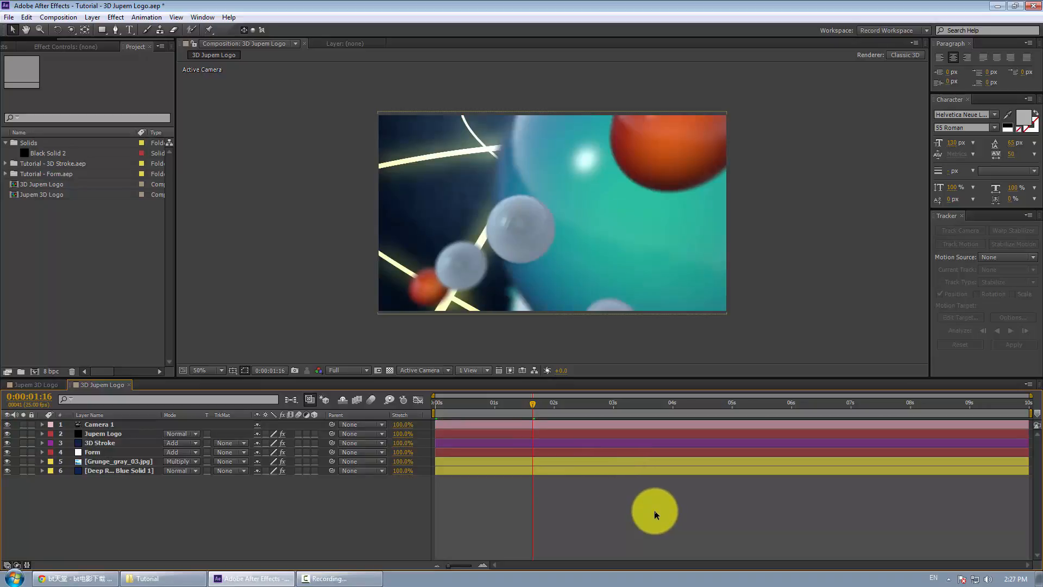
Copy Adjustment Layer 1 from the Jupem 3D Logo composition and paste it above Camera 1 in the 3D Jupem Logo composition.
{"action": "left_click", "coordinate": [33, 384]}
{"action": "left_click", "coordinate": [165, 516]}
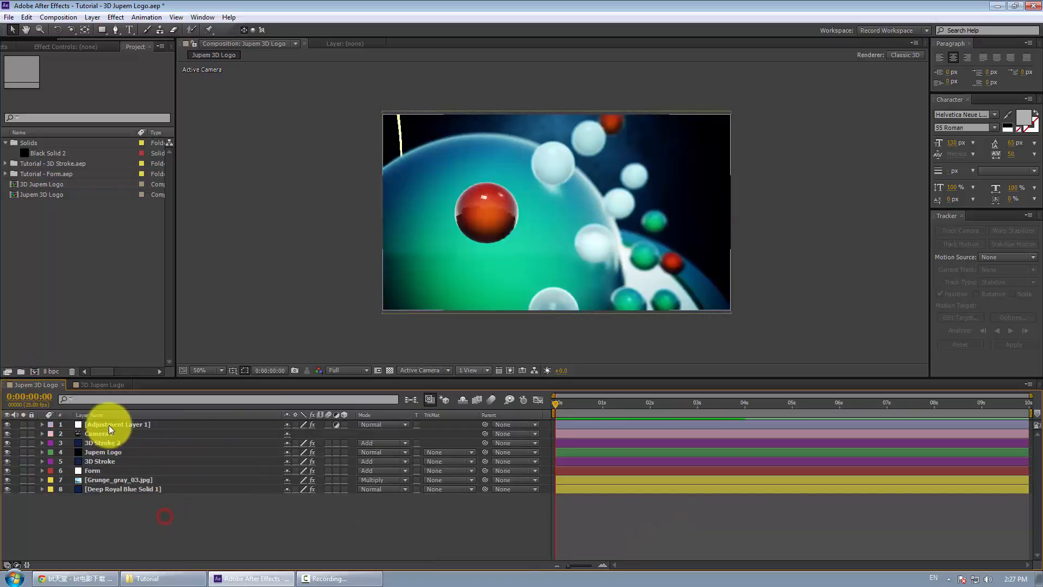
{"action": "left_click", "coordinate": [110, 425]}
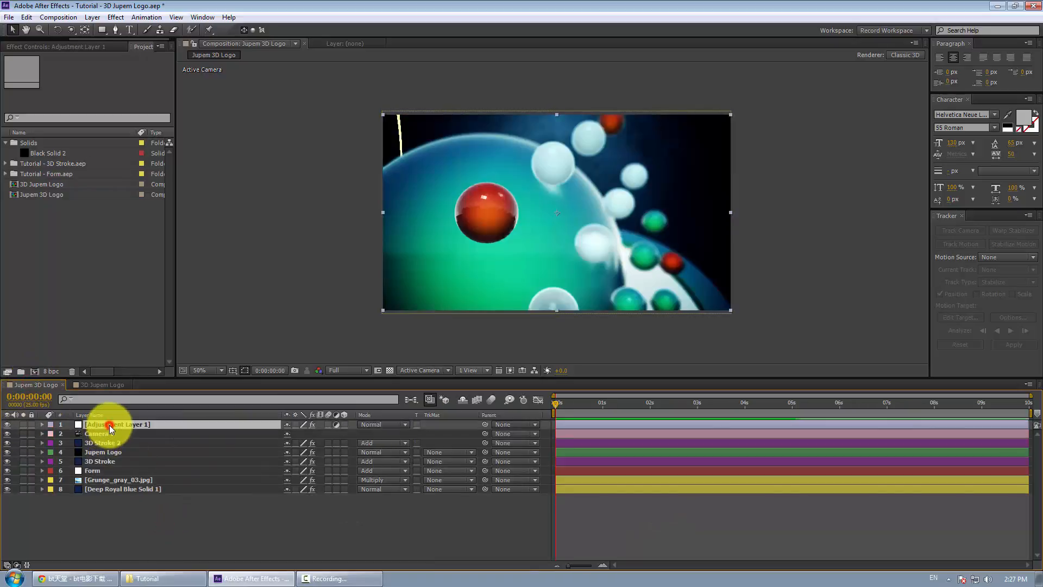
{"action": "left_click", "coordinate": [104, 384]}
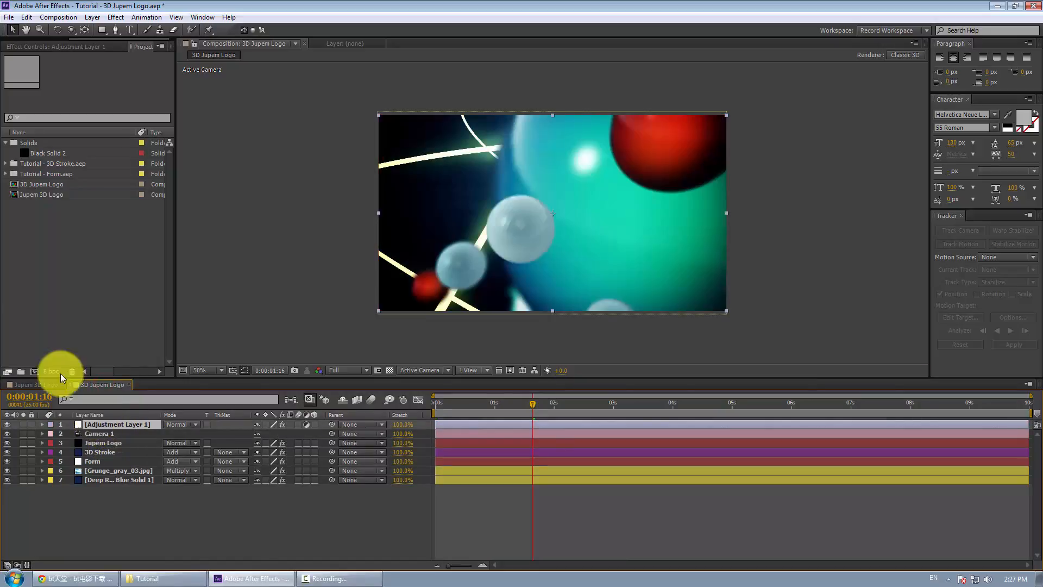
Copy the 3D Stroke 2 layer from the Jupem 3D Logo composition and paste it directly above Jupem Logo in the 3D Jupem Logo composition.
{"action": "left_click", "coordinate": [26, 384]}
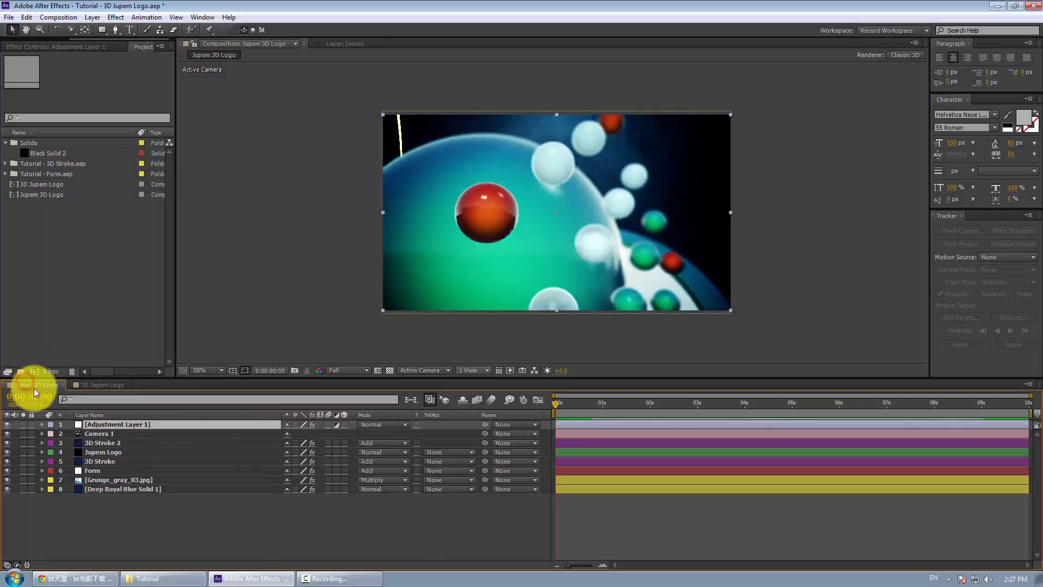
{"action": "left_click", "coordinate": [99, 444]}
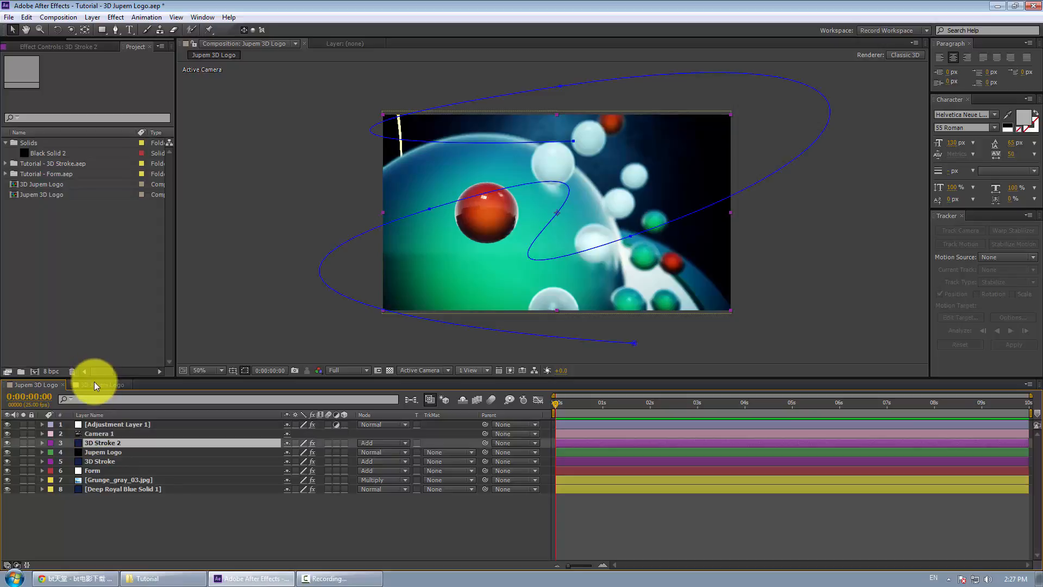
{"action": "left_click", "coordinate": [93, 382]}
{"action": "left_click", "coordinate": [107, 442]}
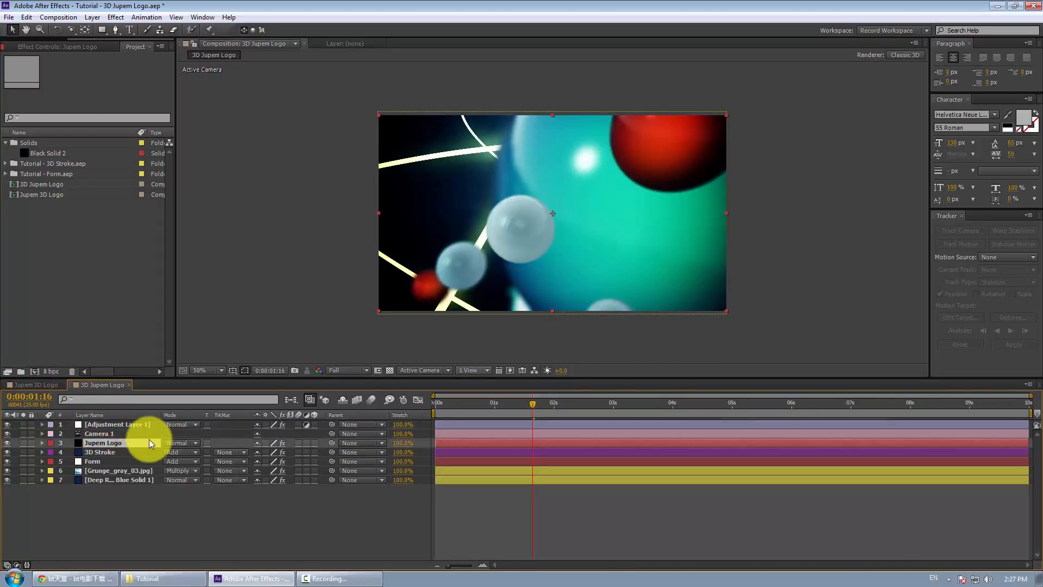
{"action": "key", "text": "ctrl+v"}
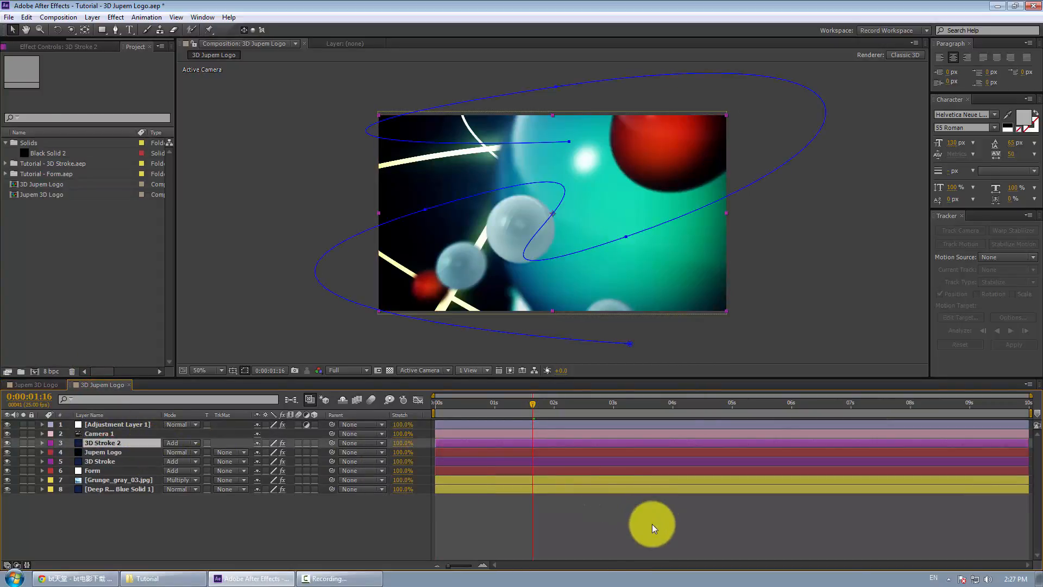
Solo 3D Stroke 2 to inspect its keyframed animation through 0:00:09:24, restore all layers, and return to 0:00:00:00.
{"action": "left_click", "coordinate": [24, 443]}
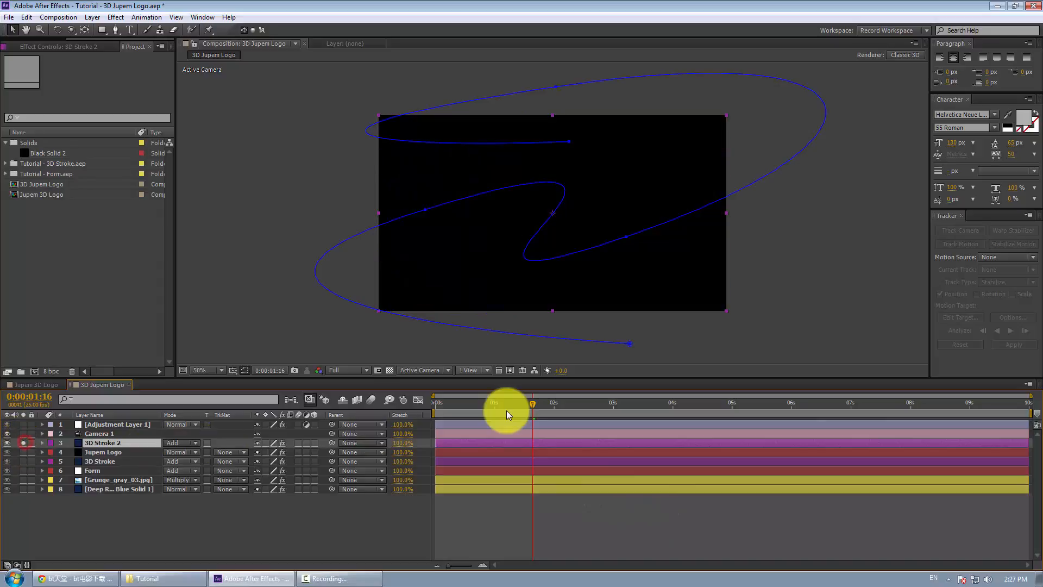
{"action": "key", "text": "u"}
{"action": "mouse_move", "coordinate": [530, 403]}
{"action": "left_mouse_down"}
{"action": "mouse_move", "coordinate": [796, 402]}
{"action": "mouse_move", "coordinate": [1027, 429]}
{"action": "left_mouse_up"}
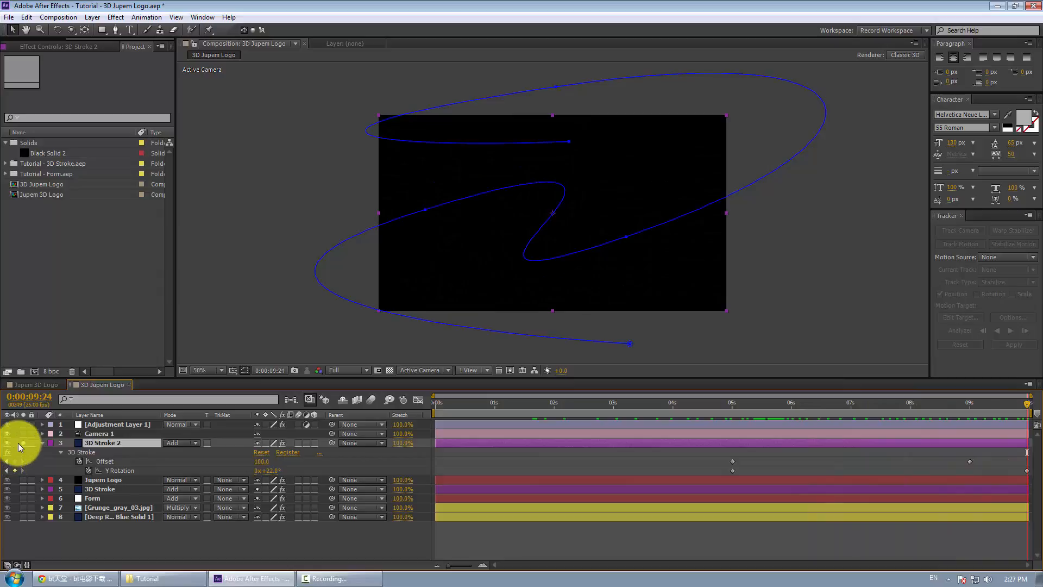
{"action": "left_click", "coordinate": [22, 442]}
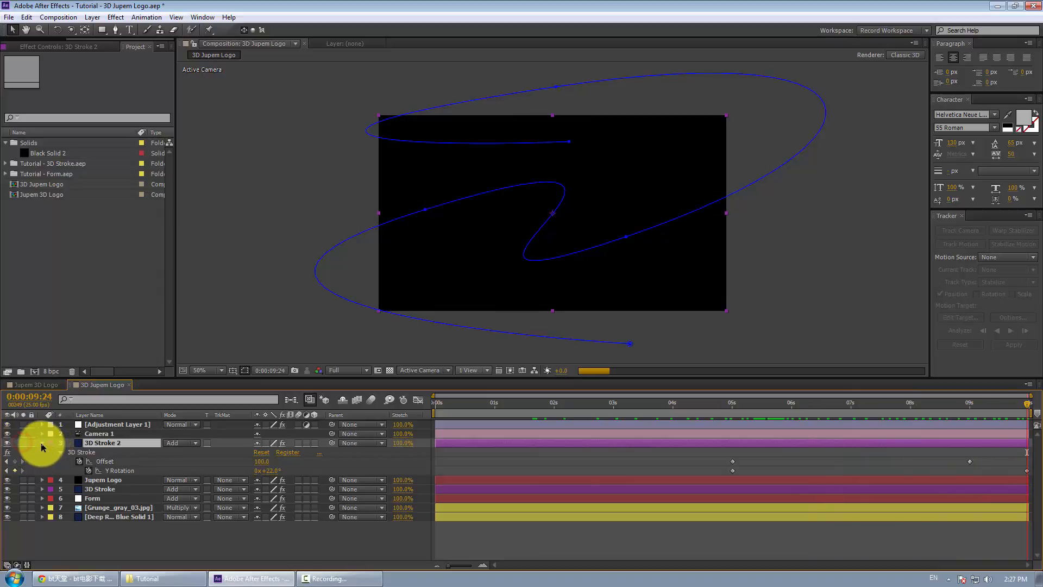
{"action": "left_click", "coordinate": [41, 443]}
{"action": "left_click", "coordinate": [689, 515]}
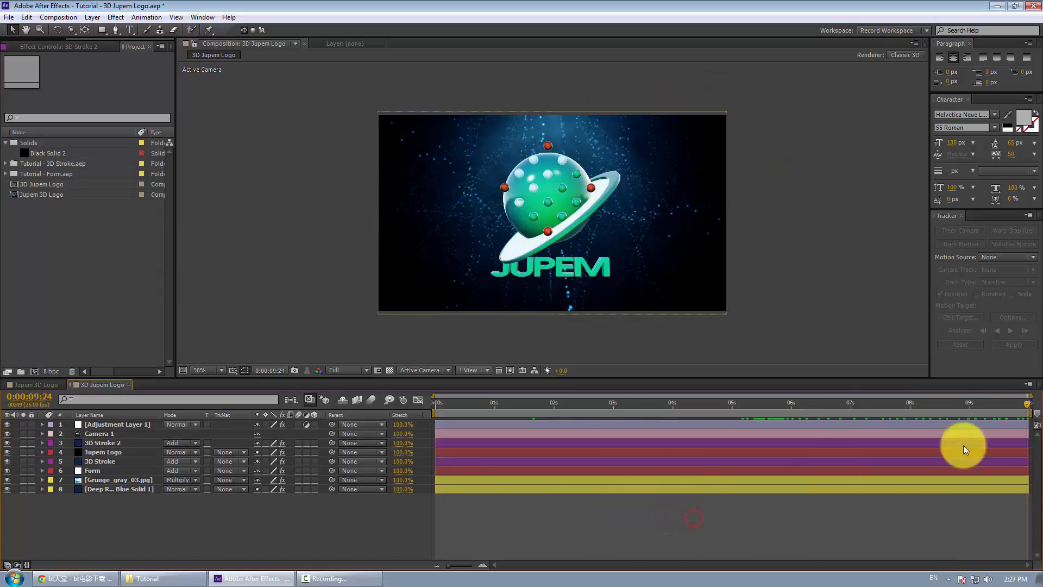
{"action": "left_click_drag", "start_coordinate": [1011, 404], "coordinate": [396, 411]}
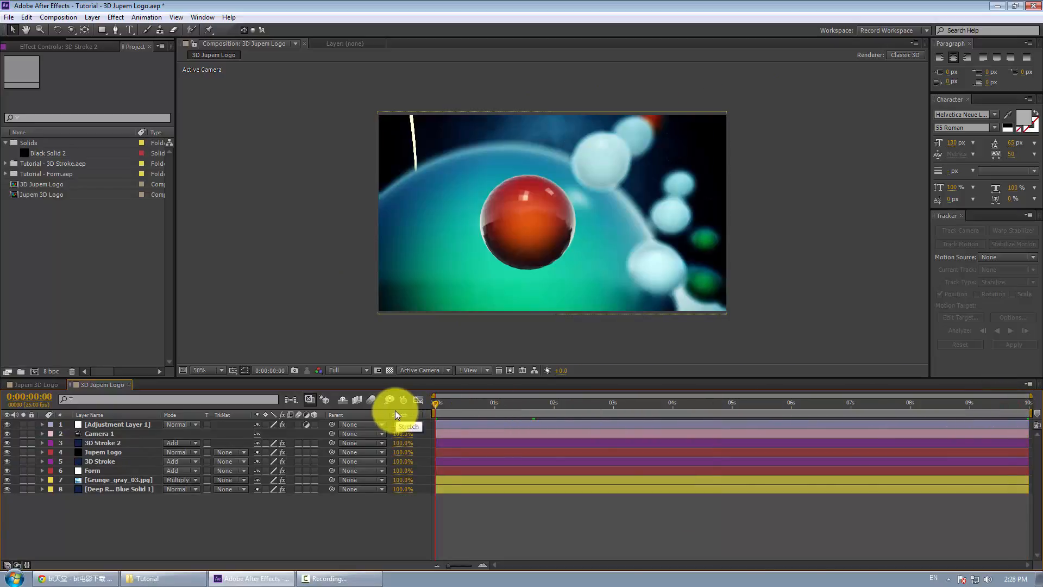
Play back the finished Jupem 3D Logo composition from the start to review the complete animation.
{"action": "left_click", "coordinate": [34, 384]}
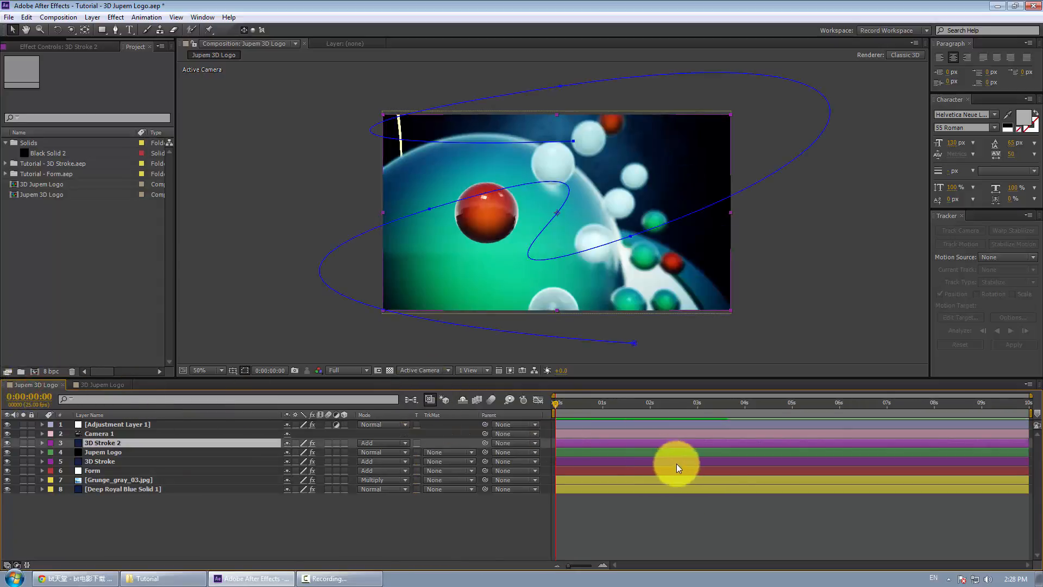
{"action": "left_click", "coordinate": [775, 512]}
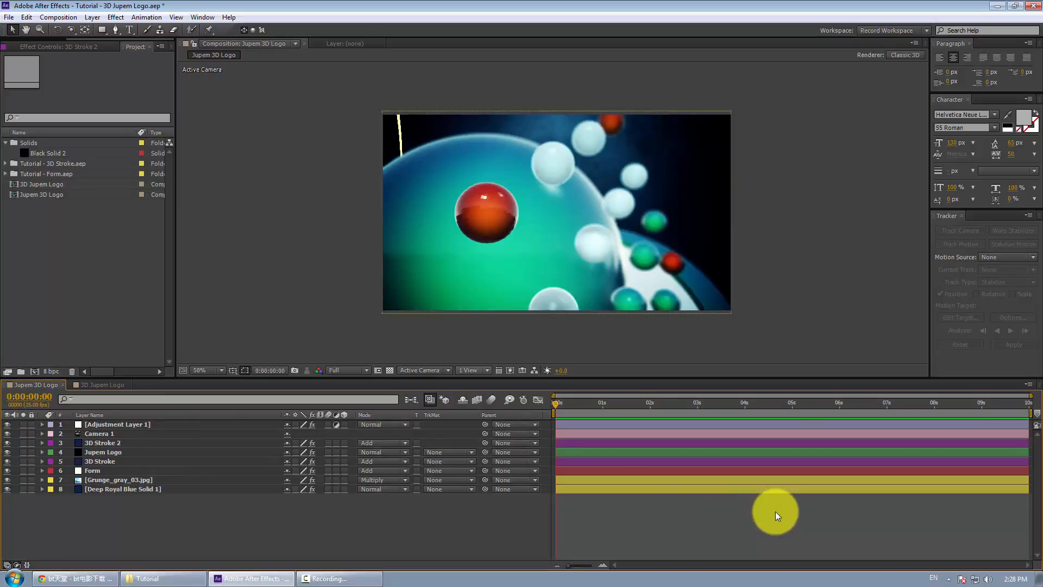
{"action": "key", "text": "space"}
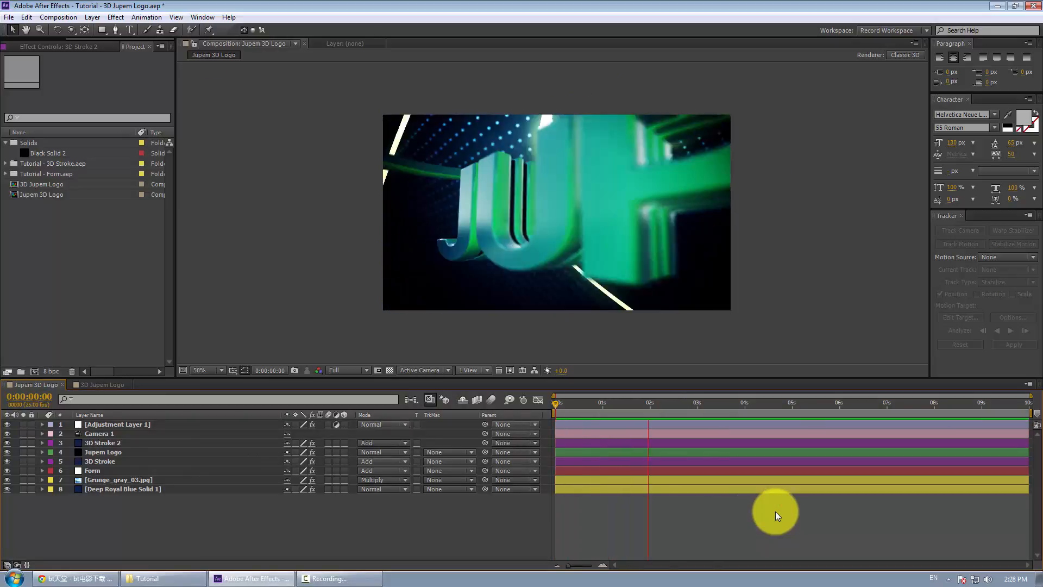